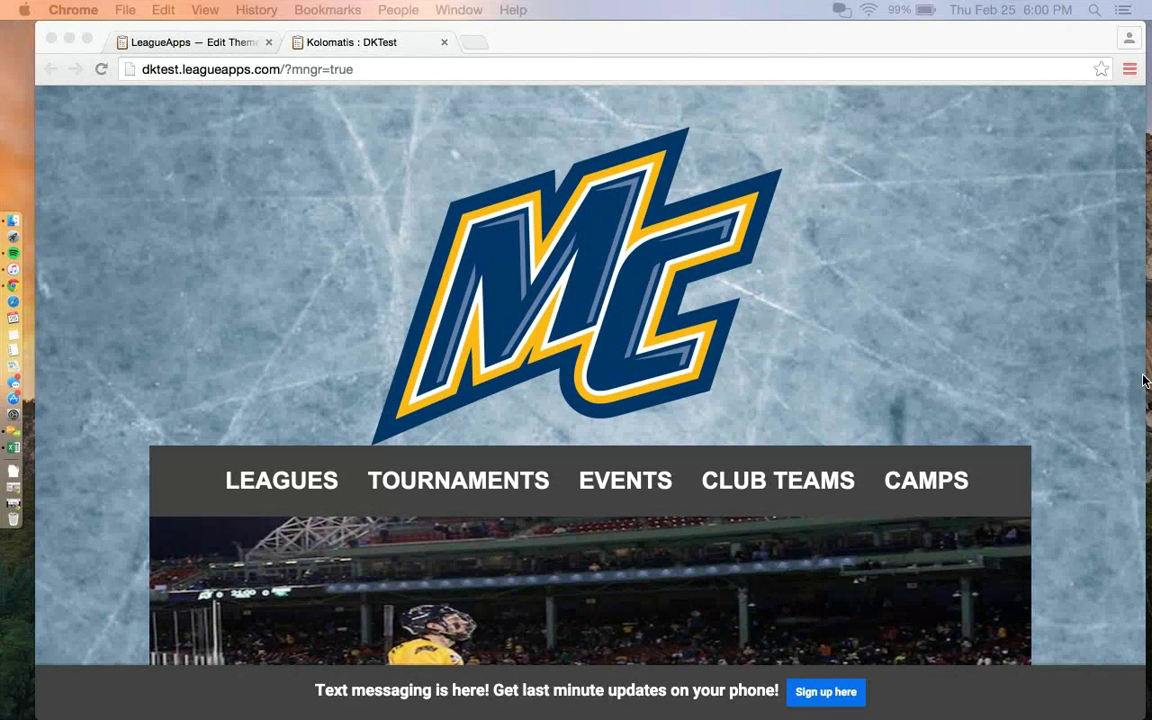
# Step: Open the theme editor from the site manager's design page
pyautogui.moveTo(640, 36)
pyautogui.mouseDown()
pyautogui.moveTo(668, 40)
pyautogui.moveTo(658, 36)
pyautogui.mouseUp()
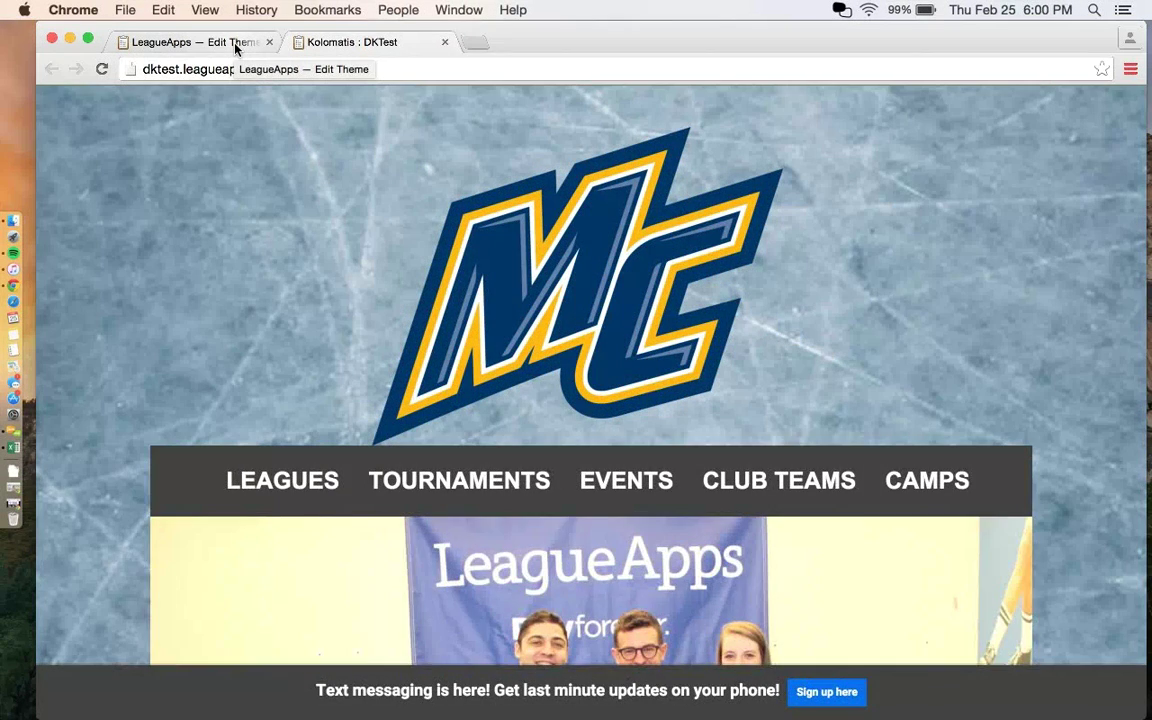
pyautogui.click(235, 45)
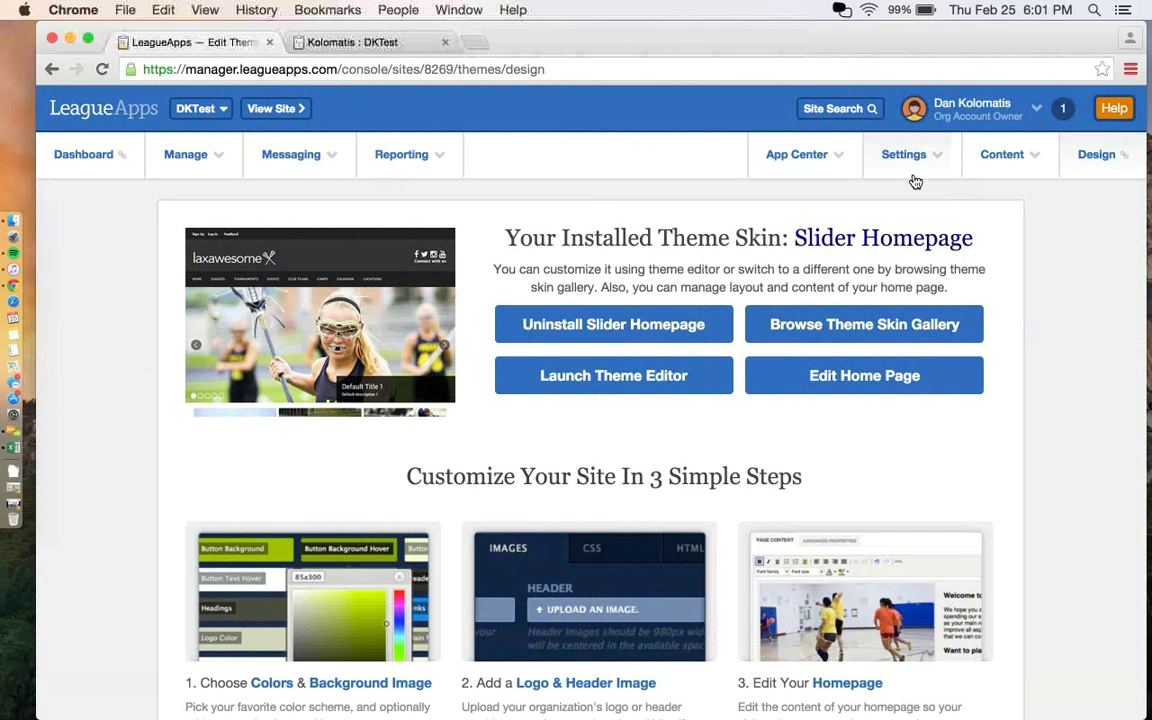
pyautogui.click(1095, 156)
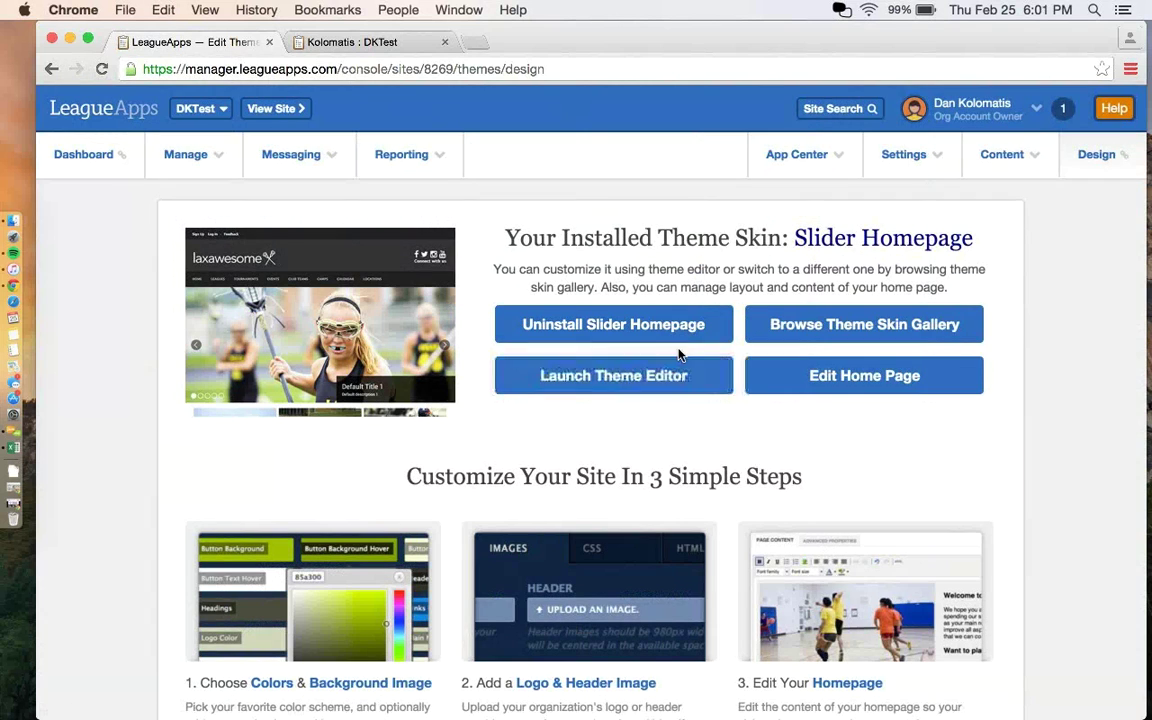
pyautogui.click(617, 385)
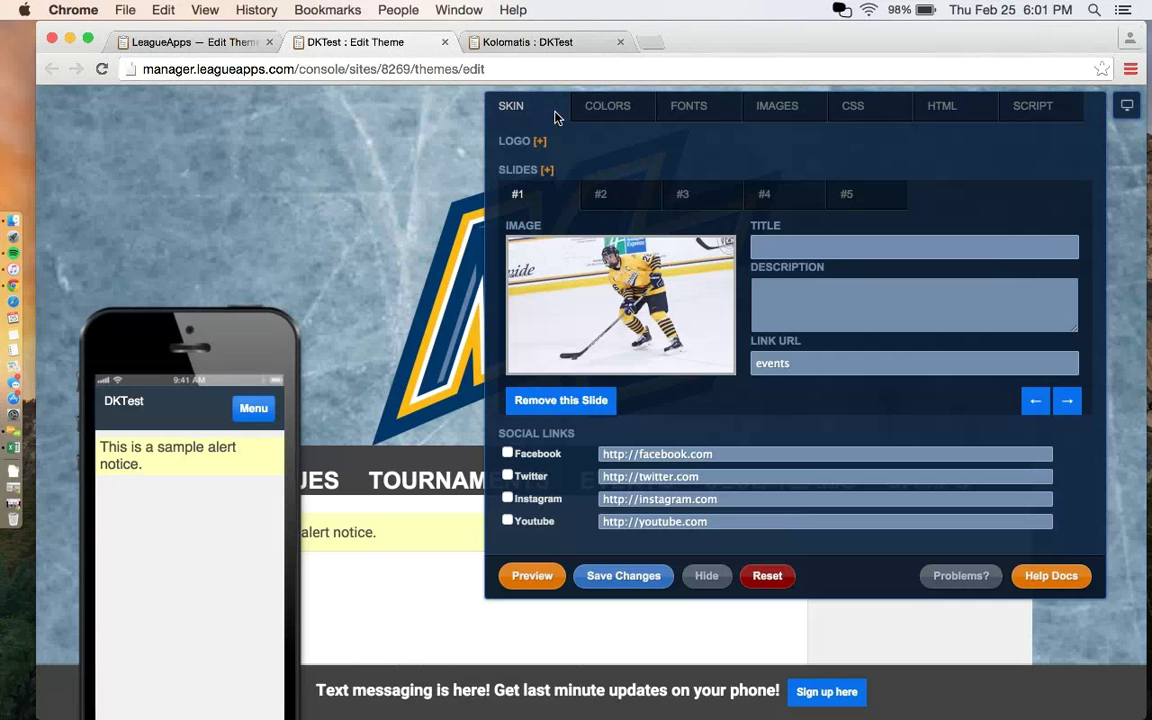
# Step: Try the Cavalier, Moss and Torch preset color schemes on the theme
pyautogui.click(613, 118)
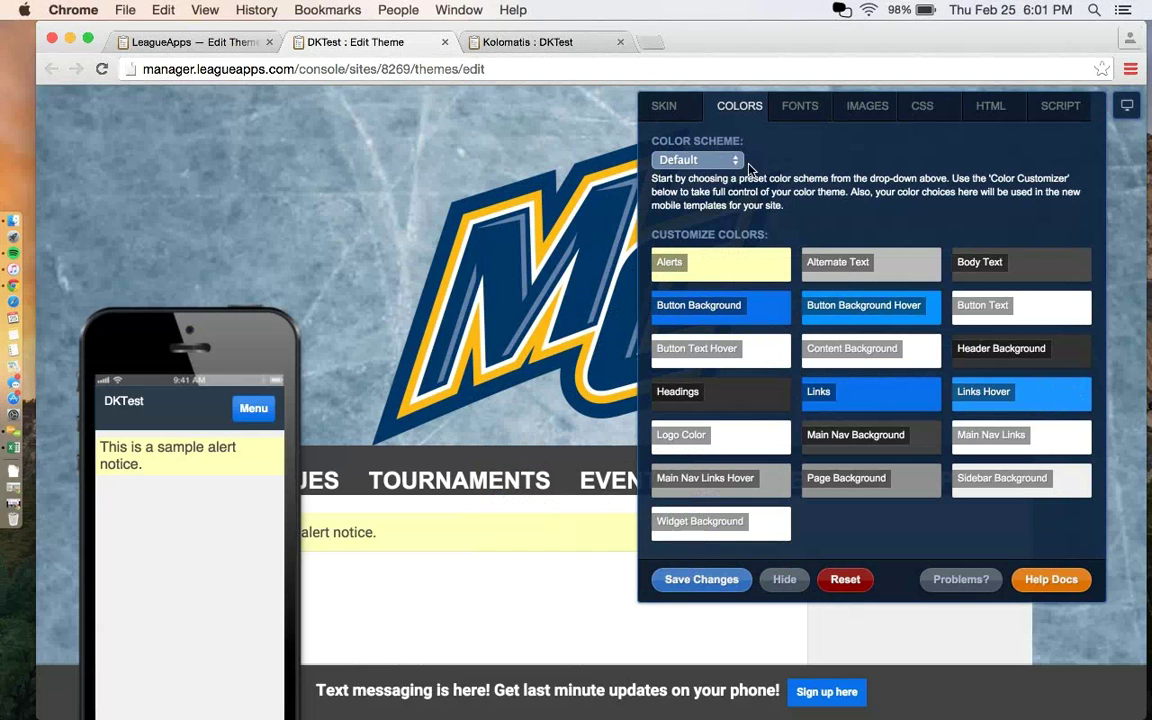
pyautogui.click(675, 159)
pyautogui.click(707, 176)
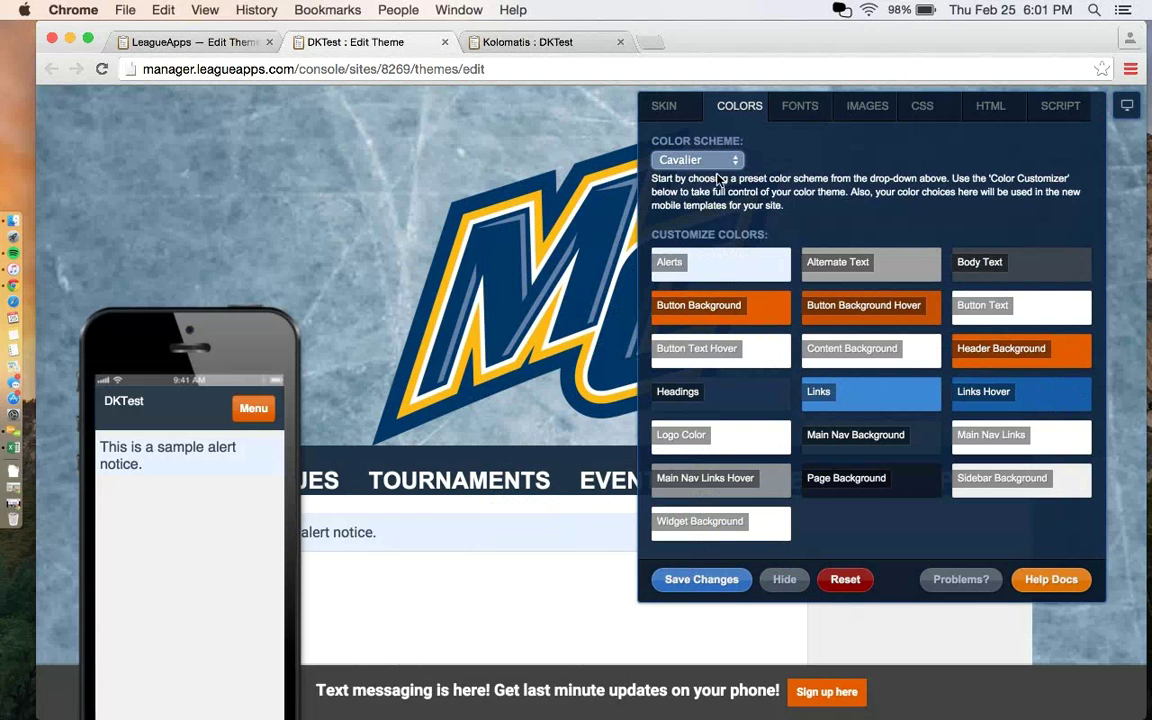
pyautogui.click(707, 165)
pyautogui.click(688, 188)
pyautogui.click(693, 161)
pyautogui.click(678, 174)
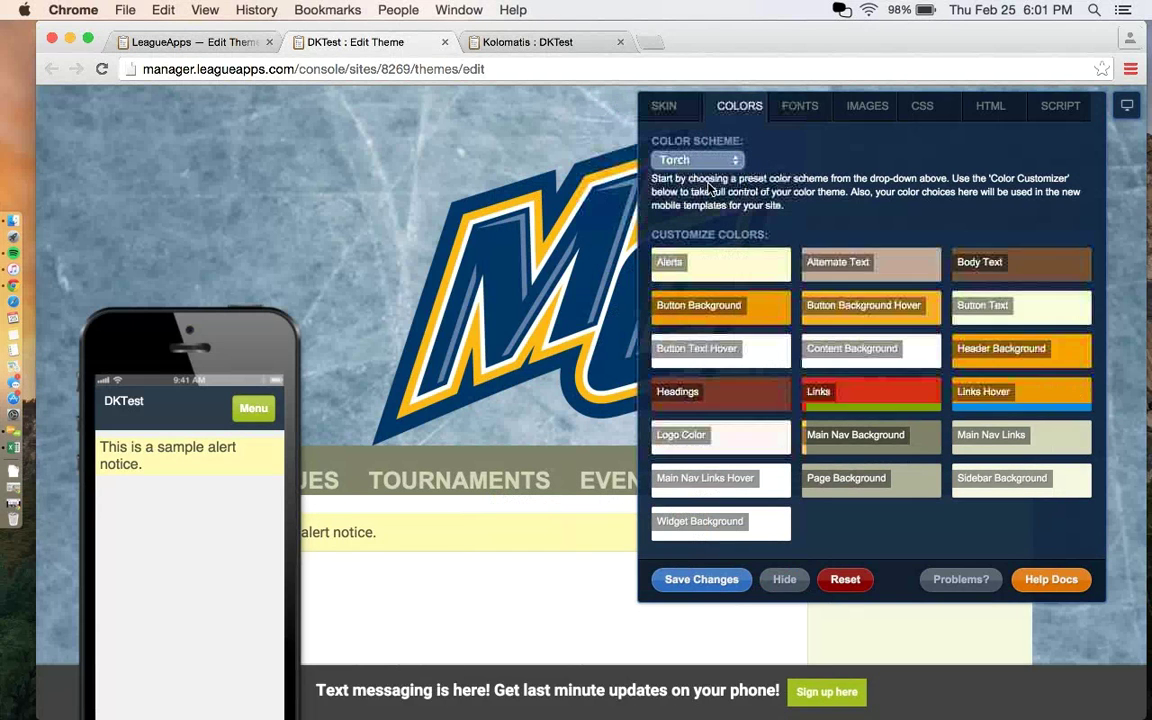
pyautogui.scroll(-2, 745, 300)
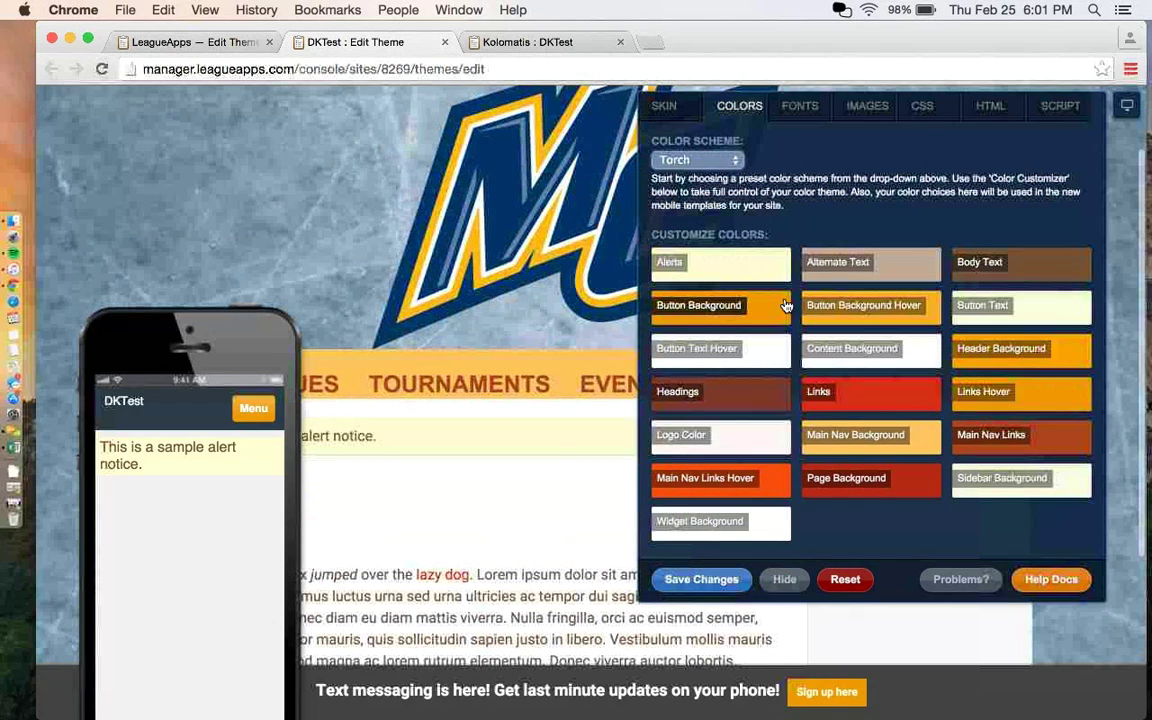
# Step: Give the Button Background a custom muted blue, and reset the theme to the Default color scheme
pyautogui.click(769, 297)
pyautogui.click(698, 402)
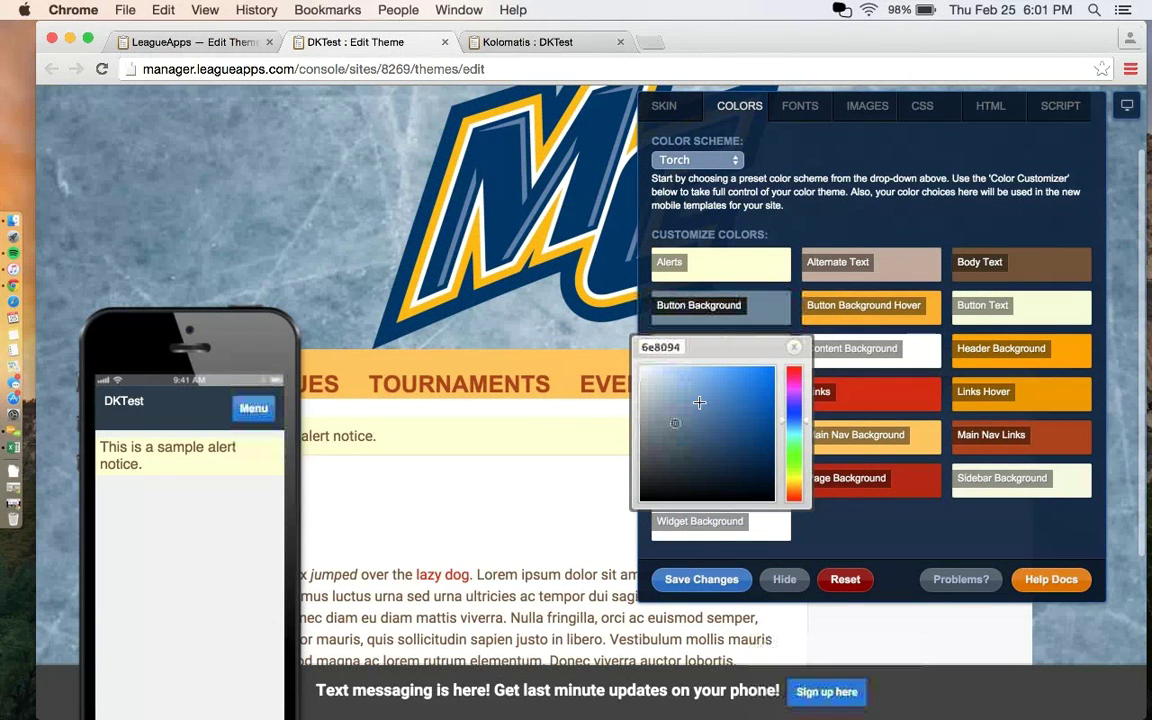
pyautogui.click(705, 230)
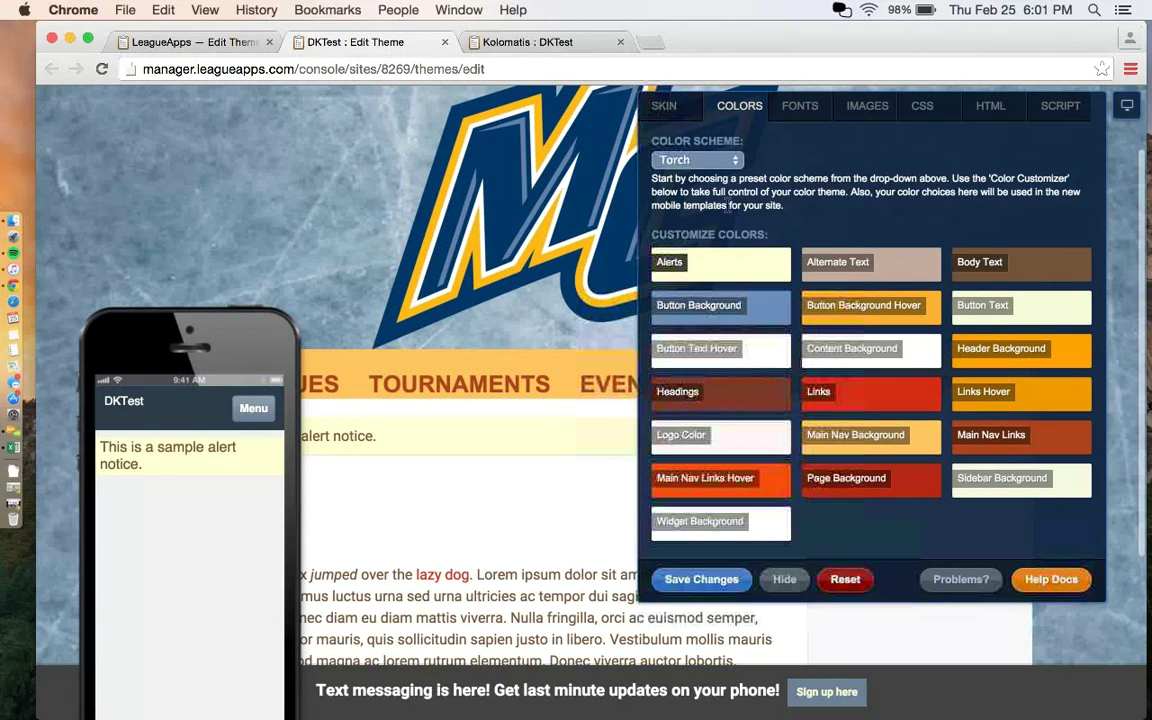
pyautogui.click(690, 160)
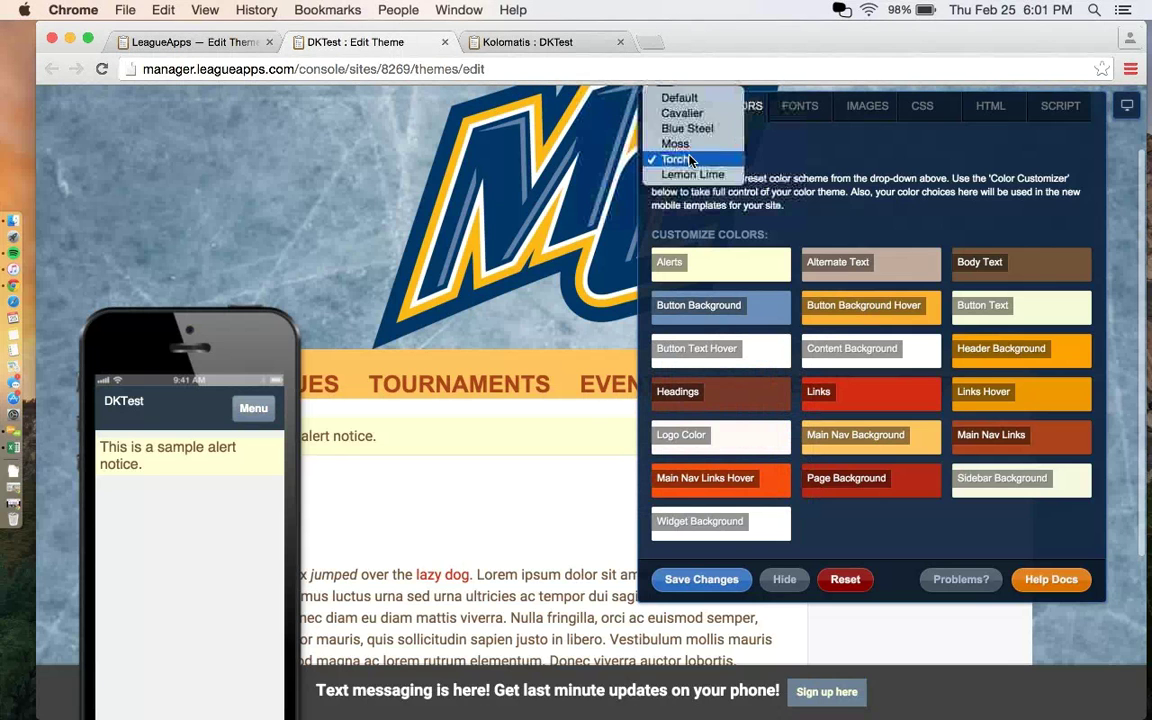
pyautogui.click(676, 98)
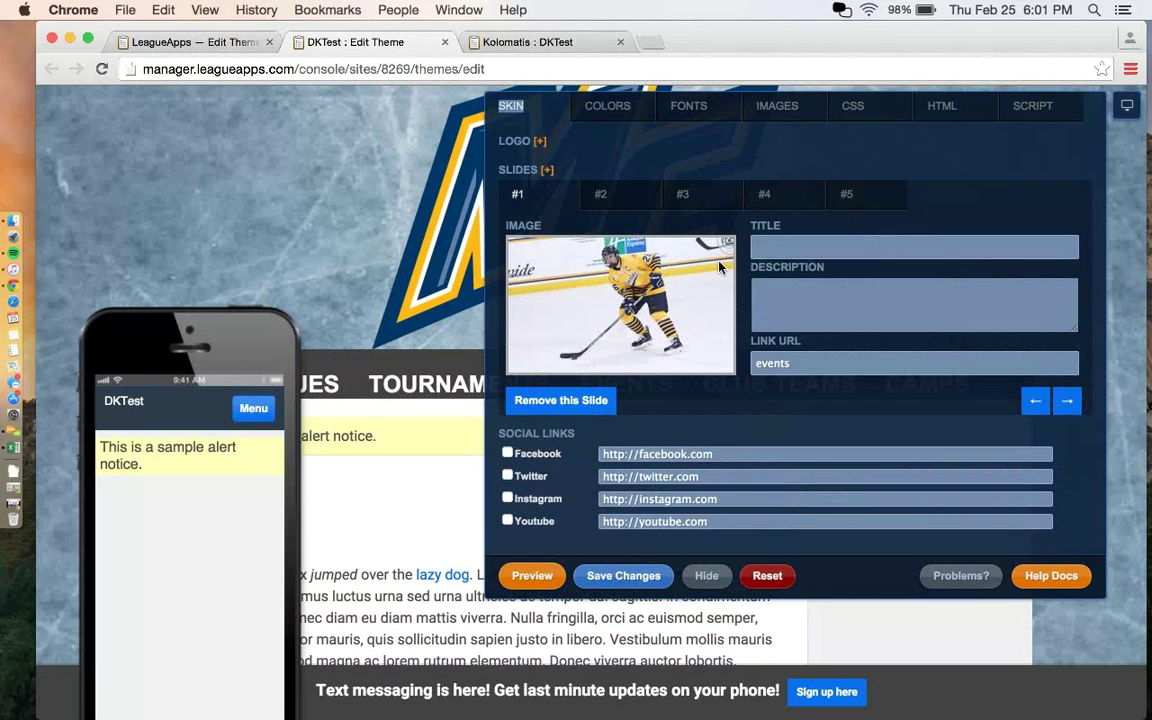
# Step: Copy the Alerts color code and set the Alternate Text color to ffffba in the theme's color settings
pyautogui.click(619, 106)
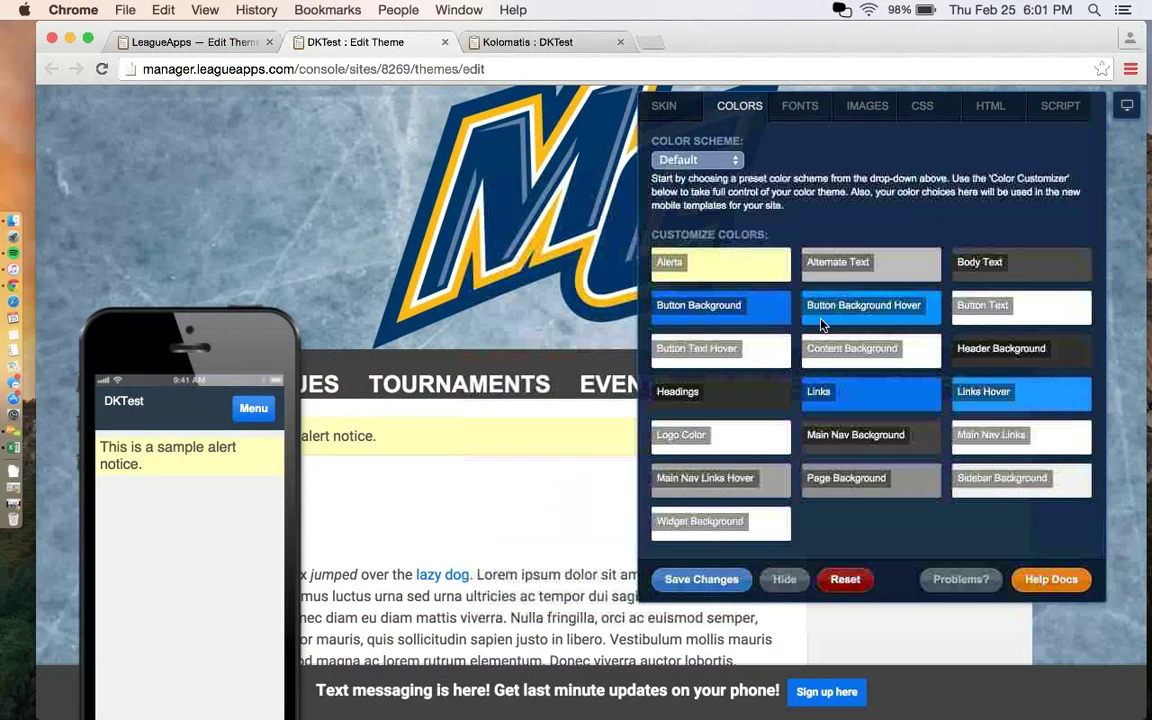
pyautogui.click(748, 272)
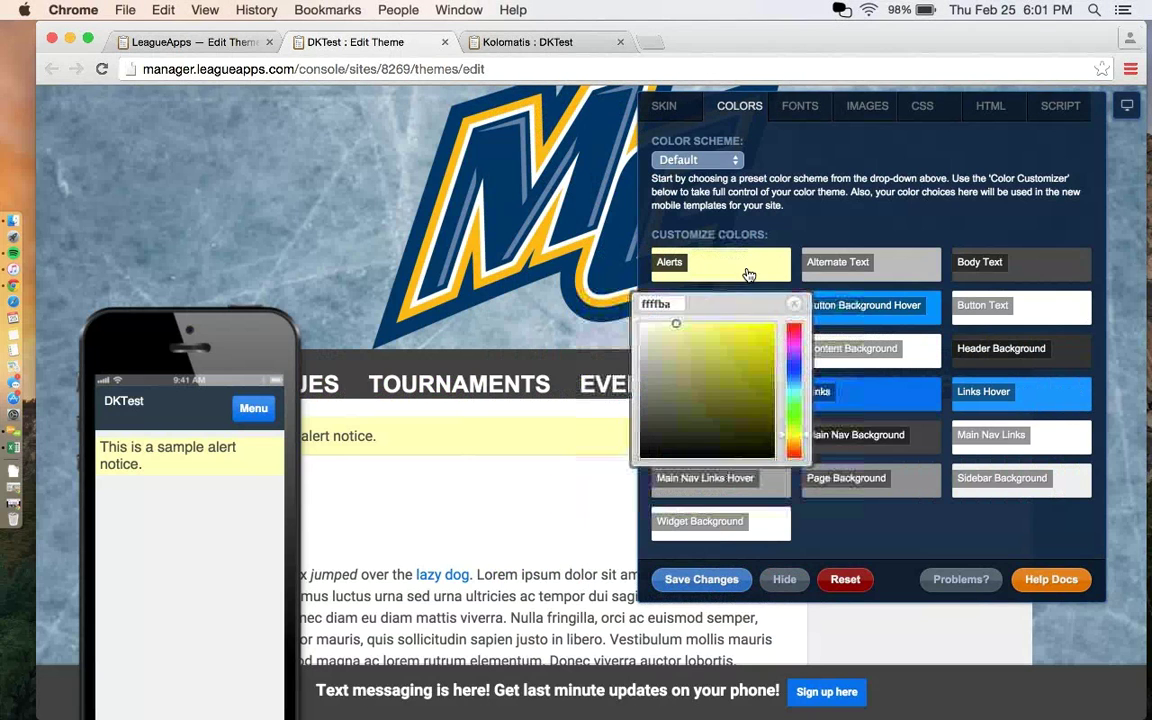
pyautogui.click(667, 305)
pyautogui.press('BackSpace')
pyautogui.write('a')
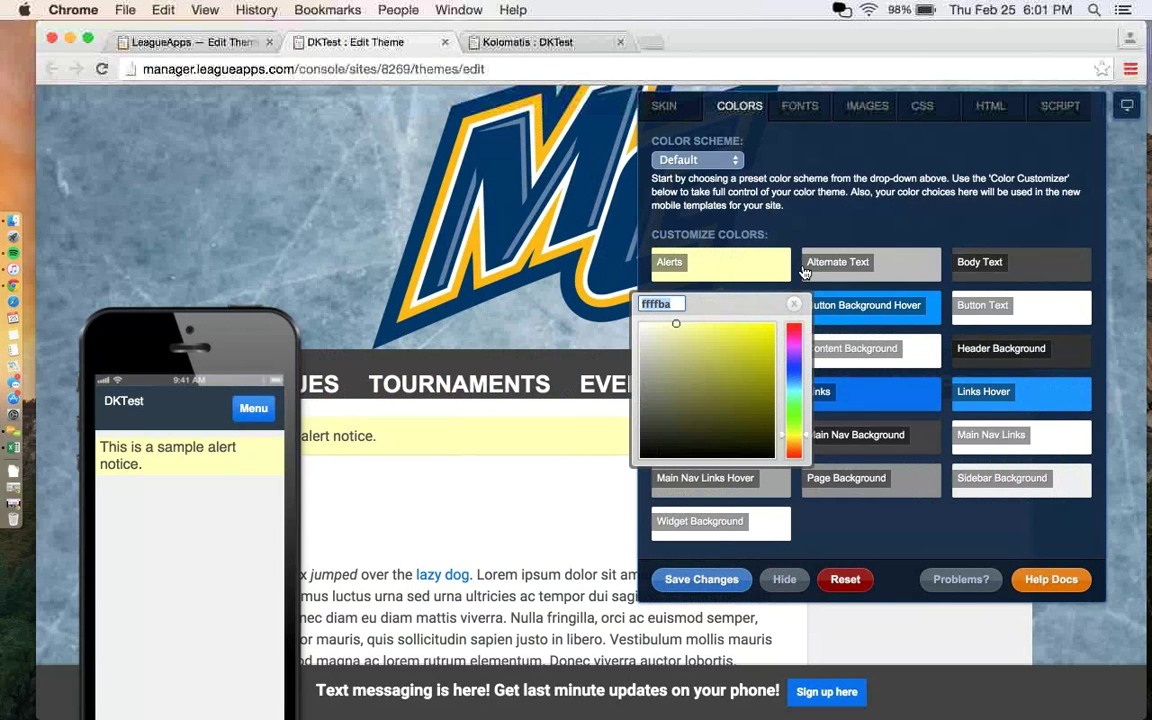
pyautogui.click(889, 262)
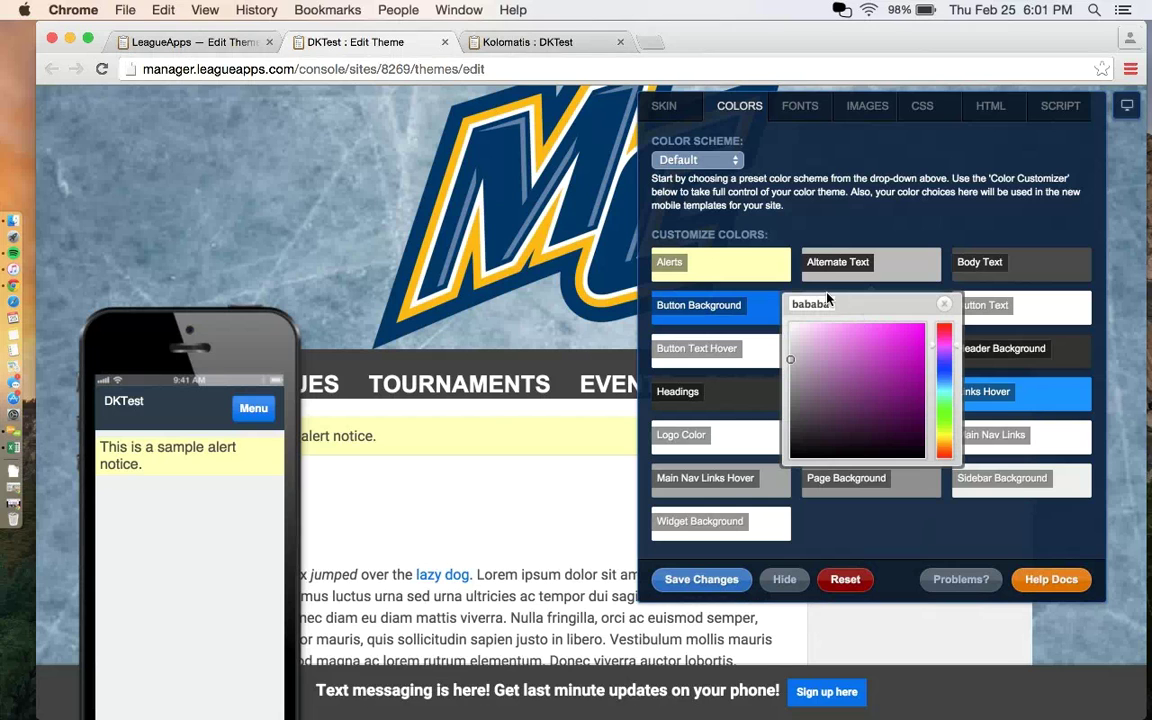
pyautogui.moveTo(826, 300); pyautogui.dragTo(760, 307)
pyautogui.press('BackSpace')
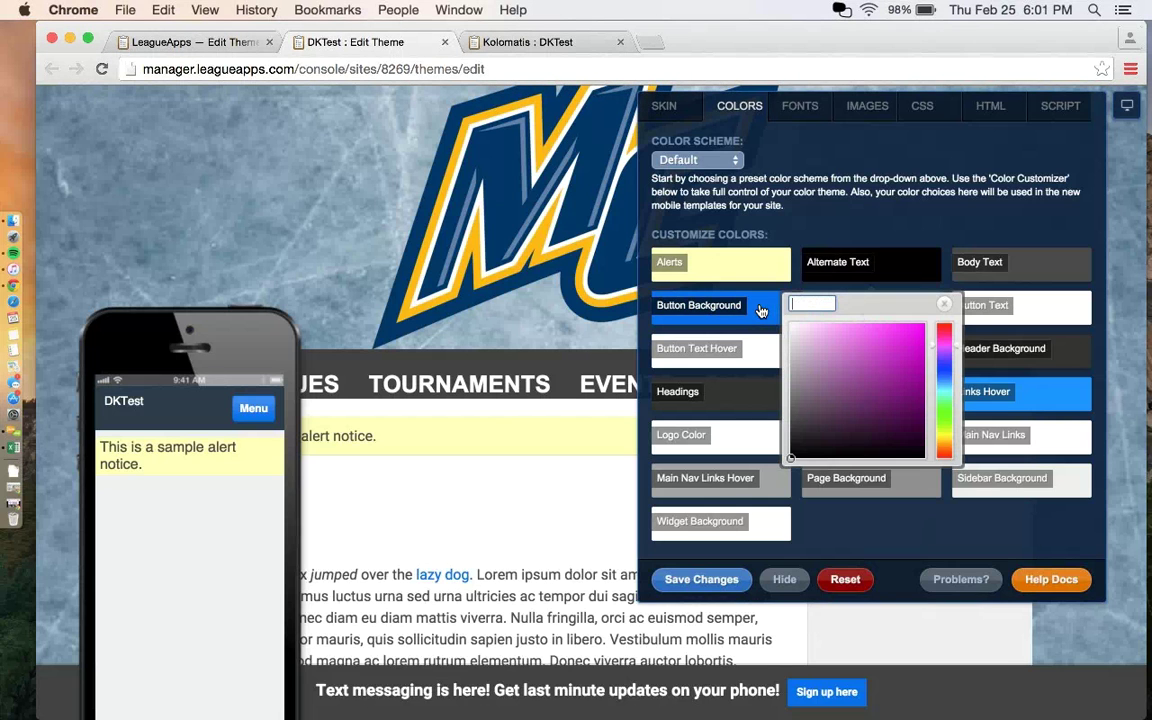
pyautogui.write('ffffba')
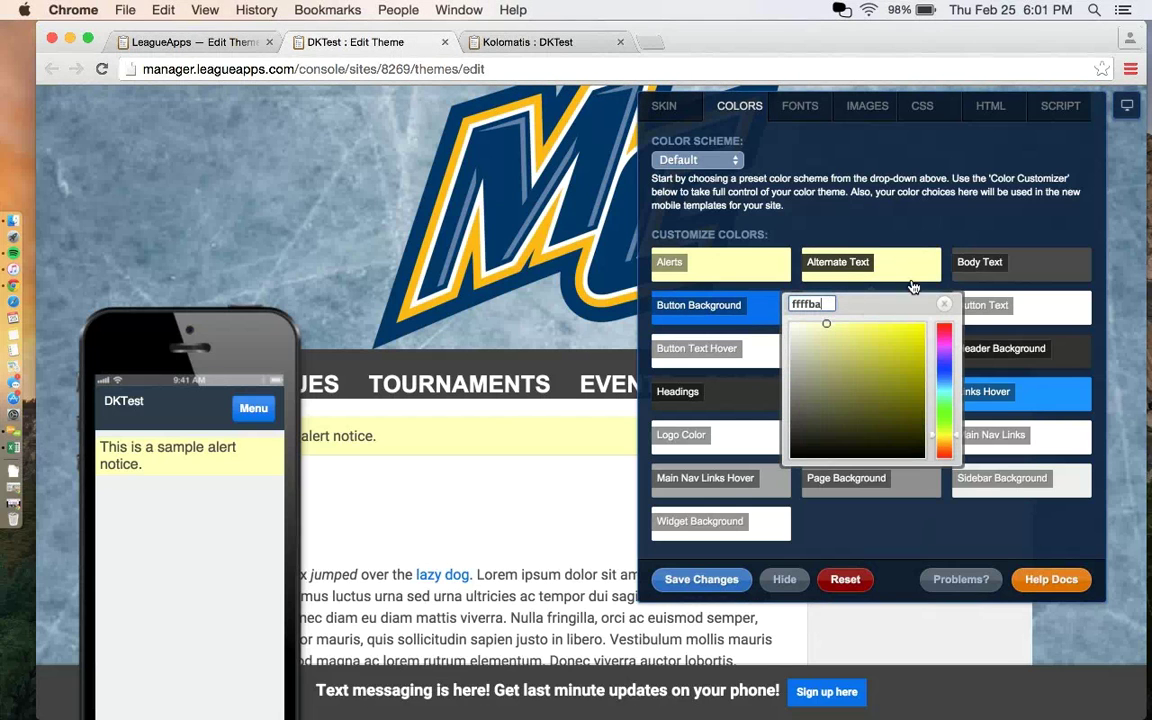
# Step: Check the Body Text and Button Background colors and save the theme's color changes
pyautogui.click(1010, 280)
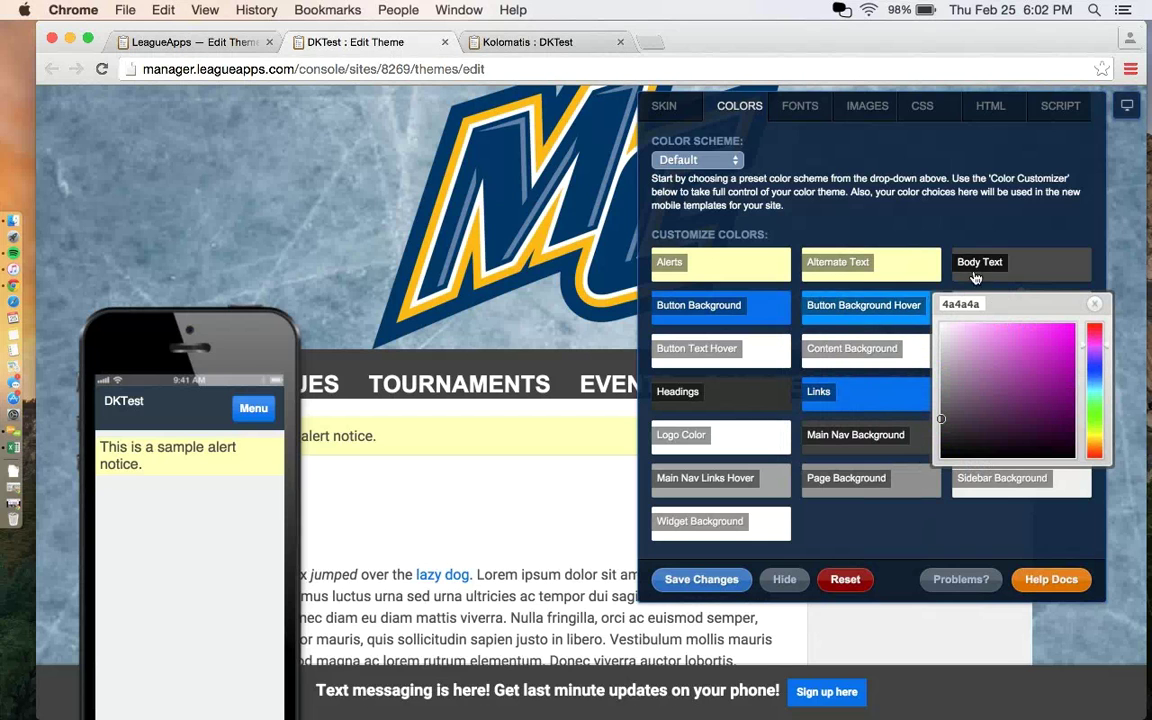
pyautogui.click(826, 314)
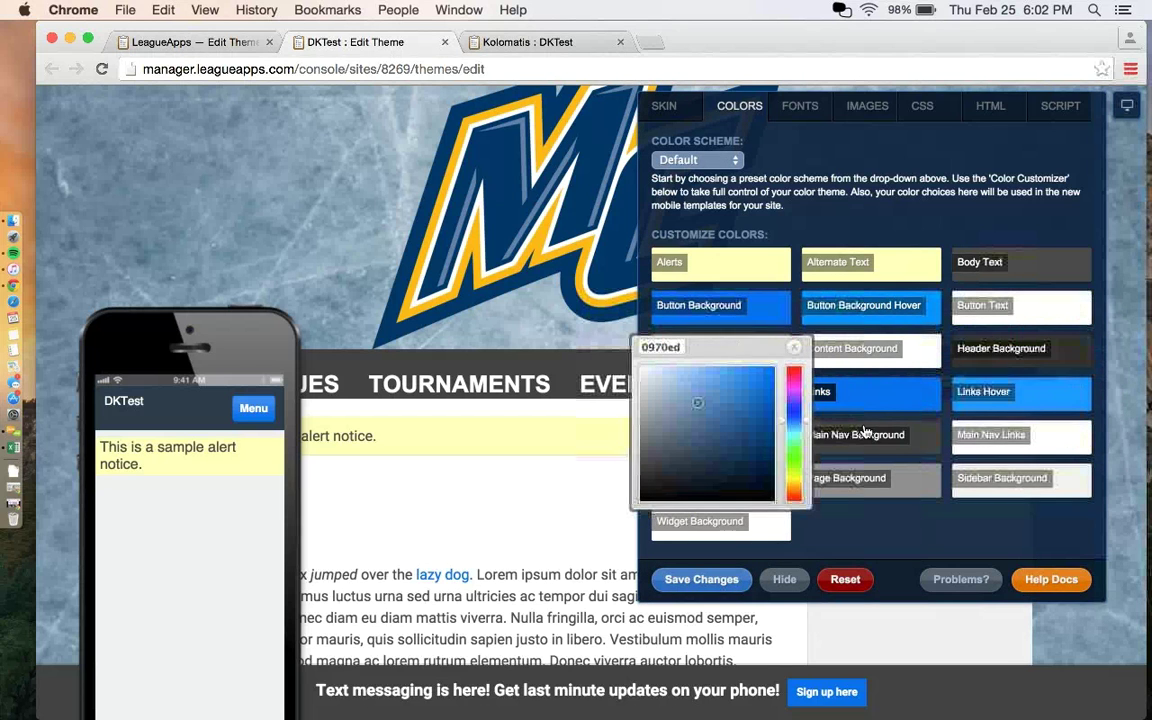
pyautogui.click(863, 522)
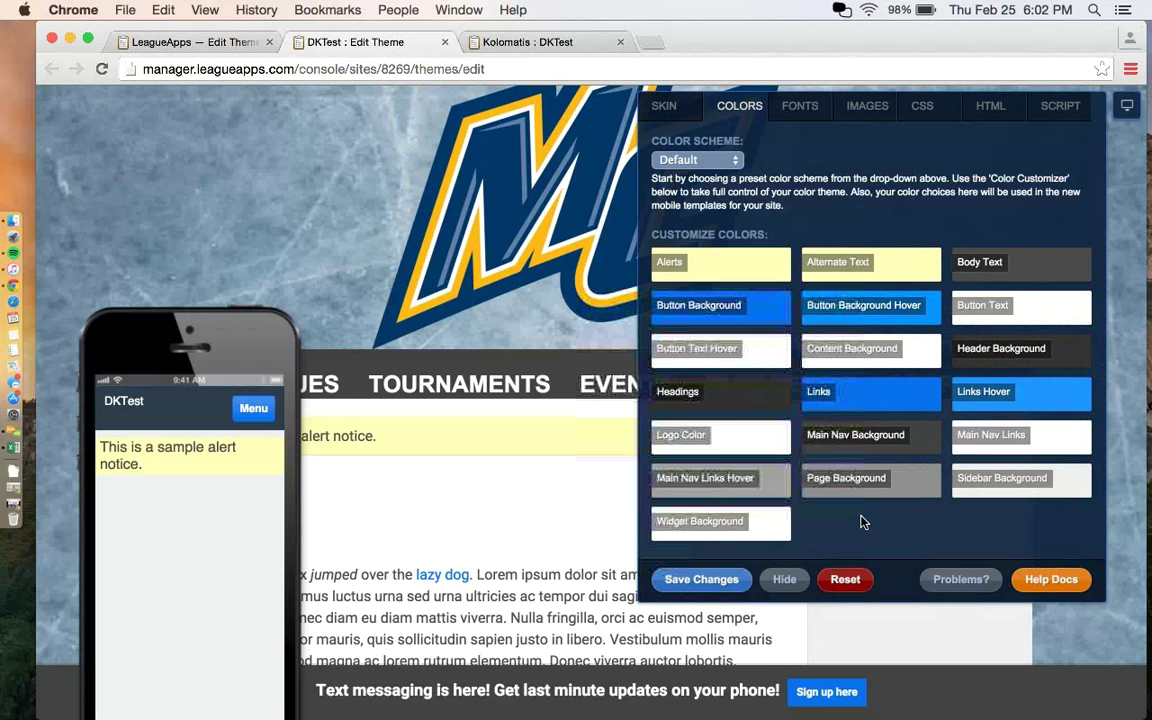
pyautogui.click(715, 588)
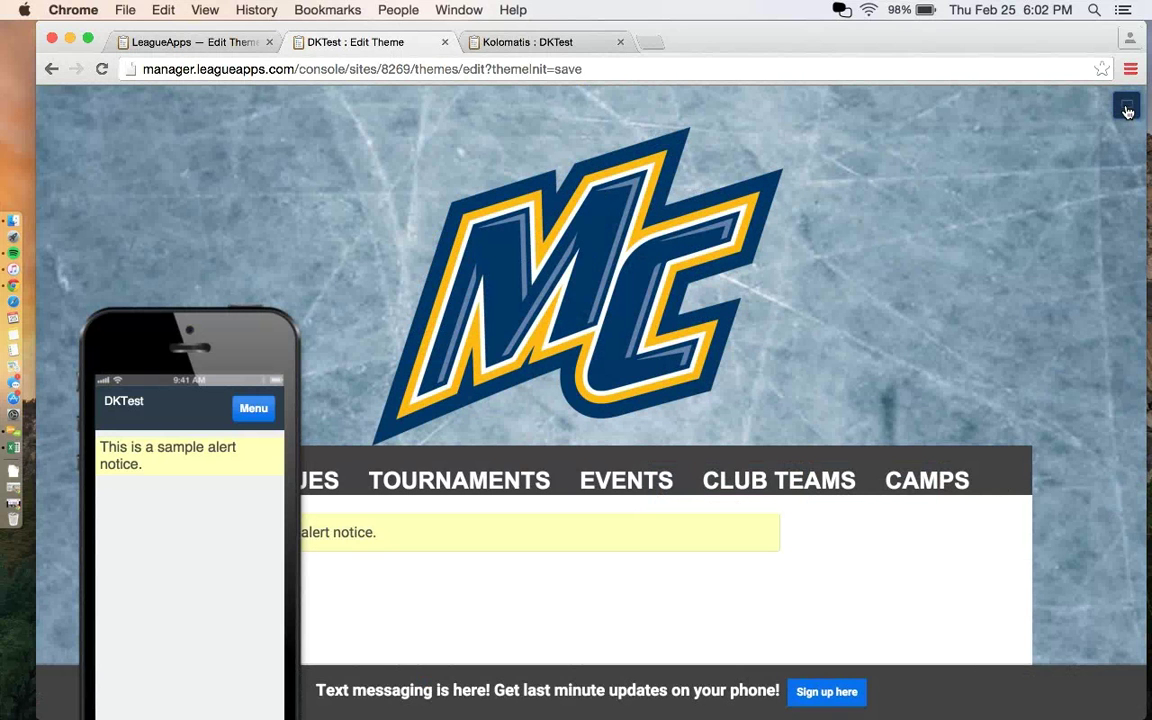
# Step: Reopen the theme editor's font settings and set the Body Text font to Georgia
pyautogui.click(1127, 106)
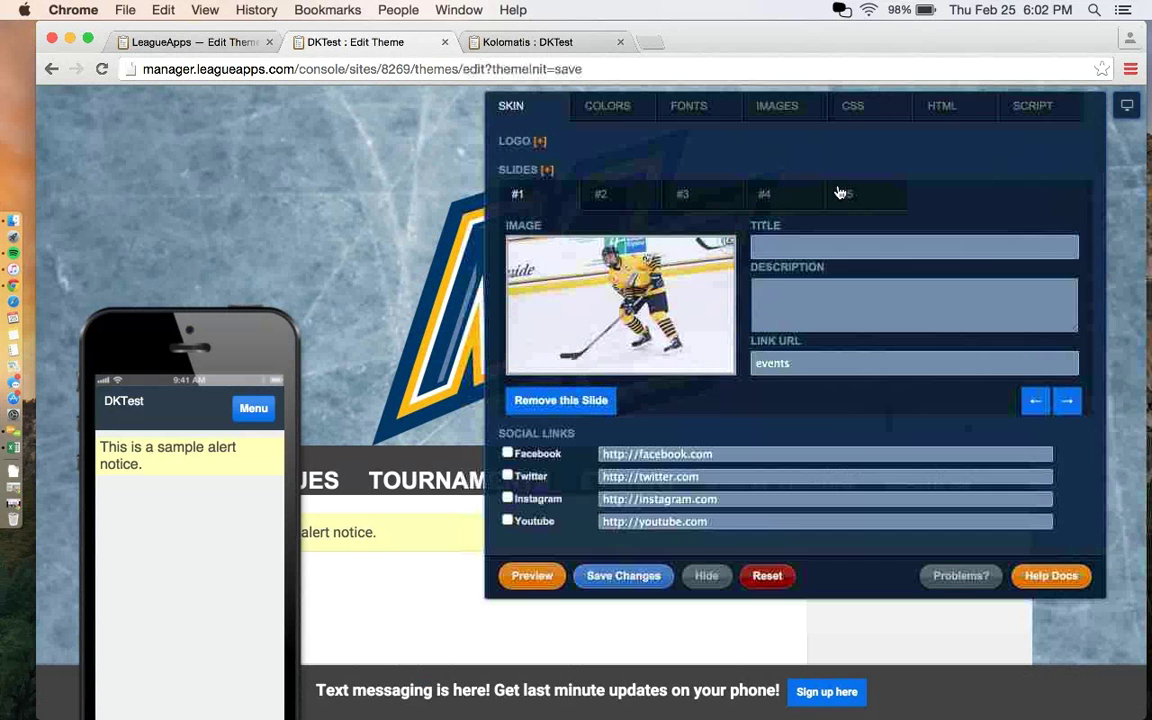
pyautogui.click(689, 111)
pyautogui.scroll(-4, 588, 463)
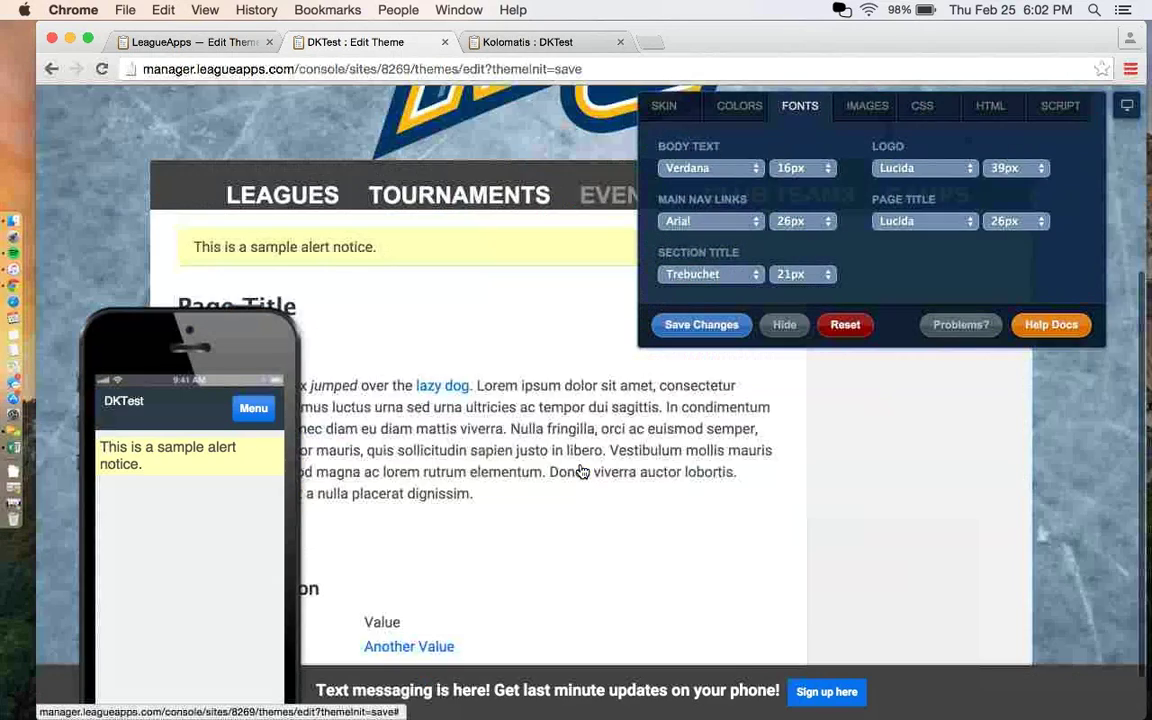
pyautogui.scroll(4, 581, 470)
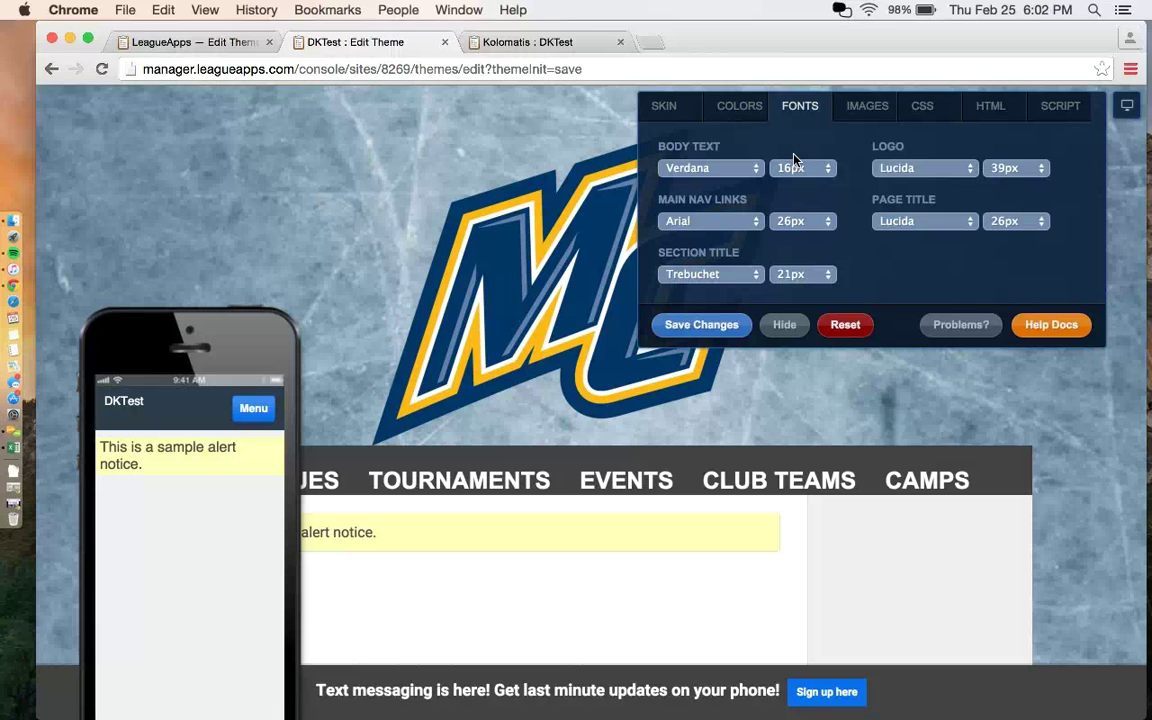
pyautogui.click(741, 172)
pyautogui.click(716, 199)
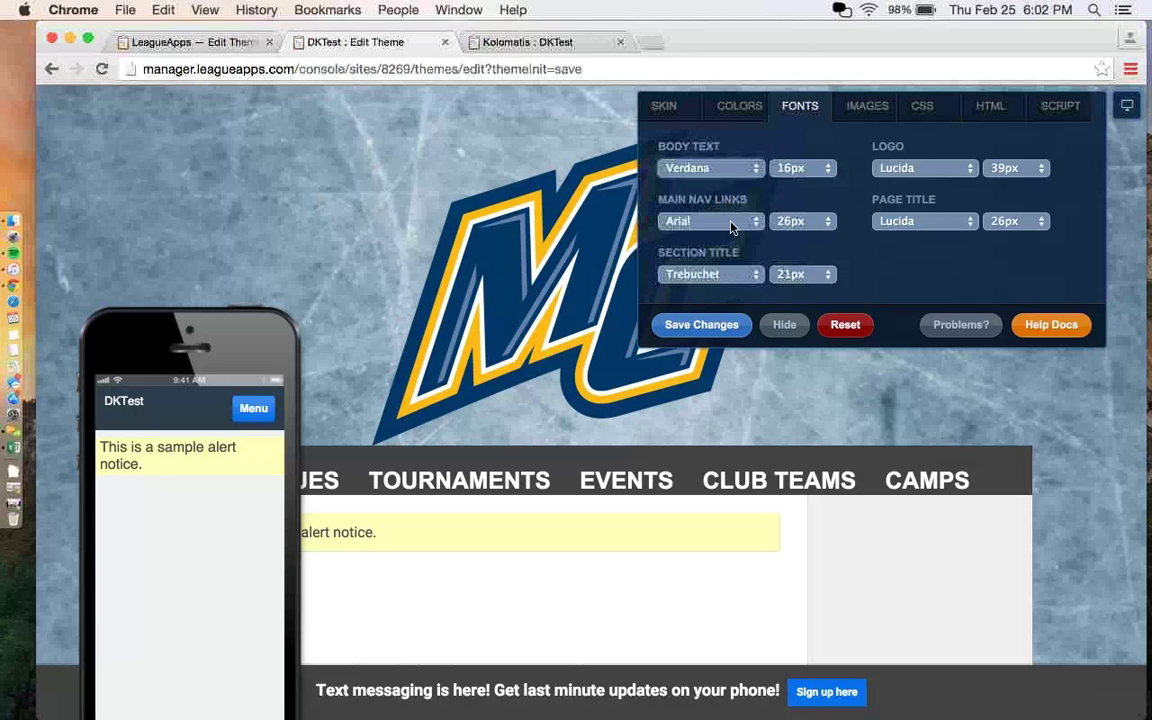
# Step: Try Georgia for the Main Nav Links, settle on Helvetica, and save the font changes
pyautogui.click(706, 228)
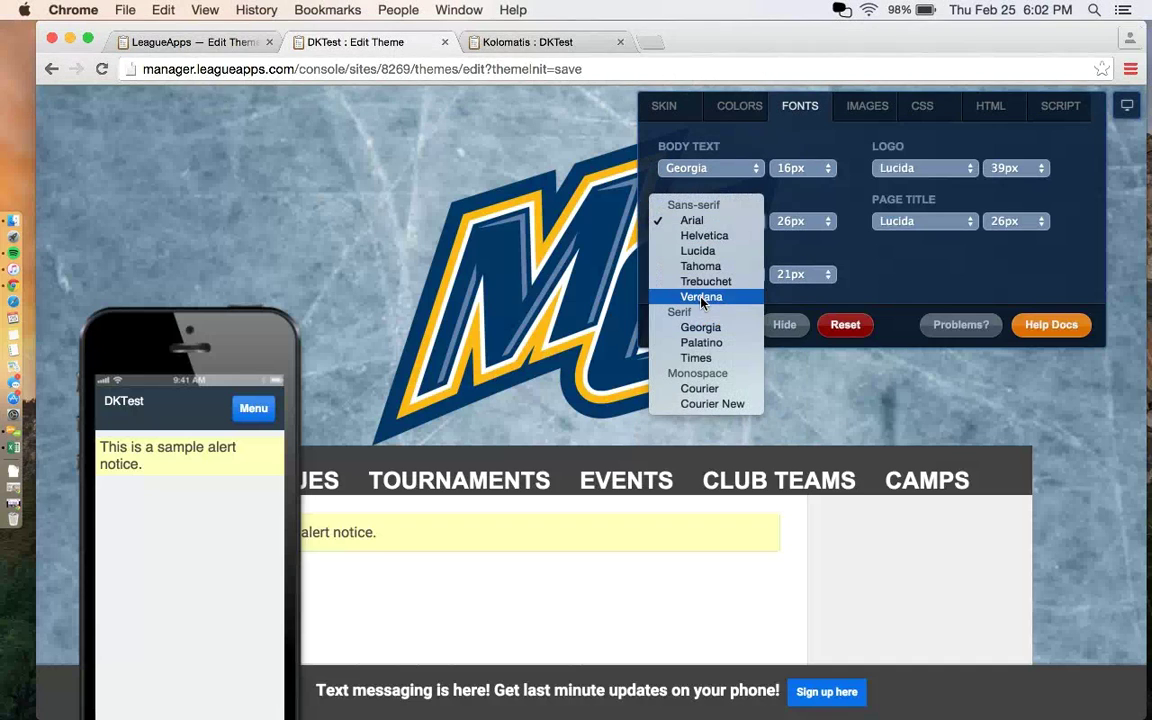
pyautogui.click(700, 327)
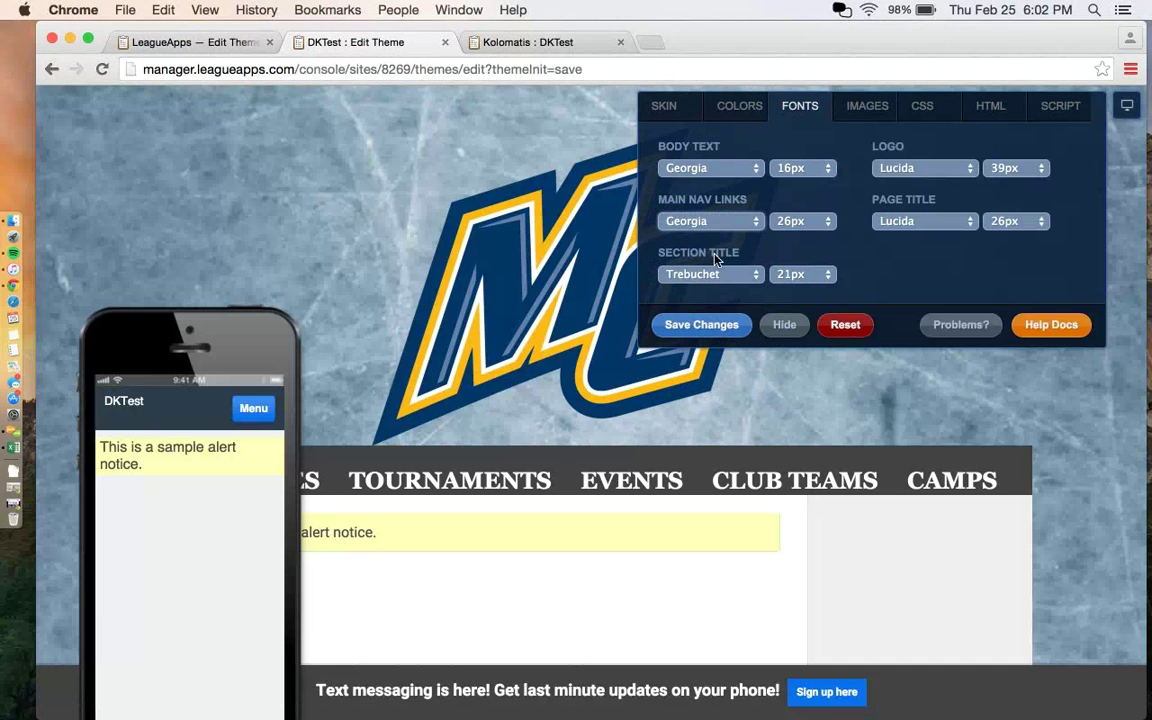
pyautogui.click(698, 225)
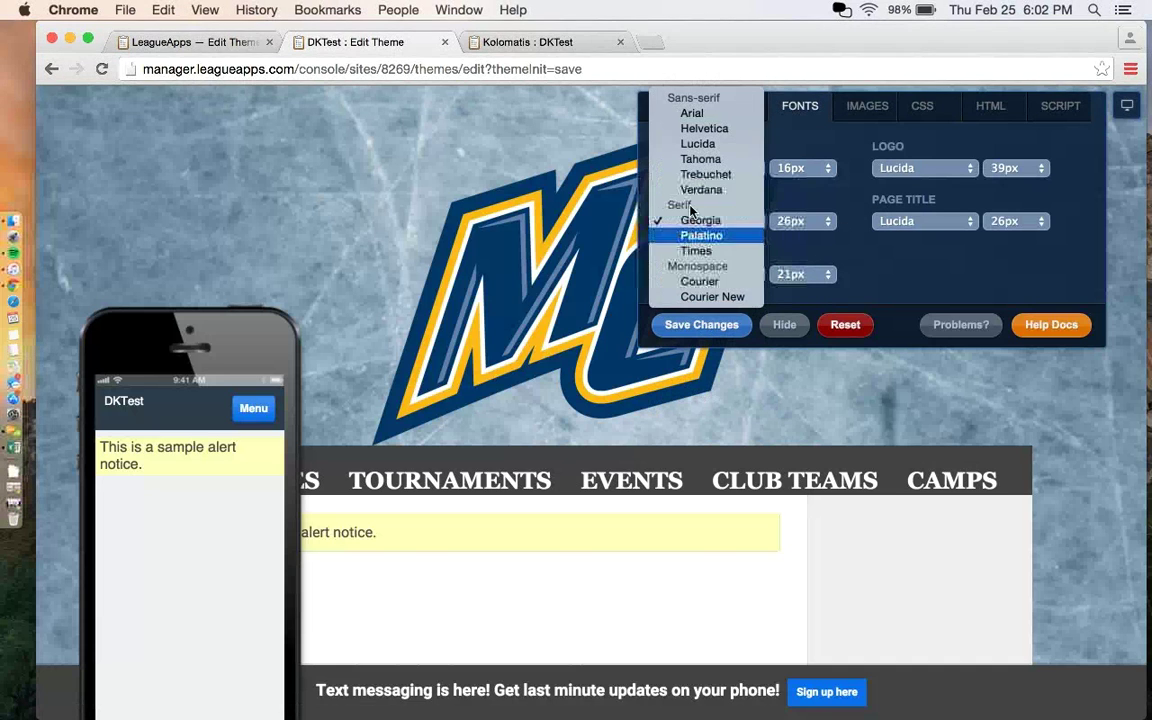
pyautogui.click(690, 123)
pyautogui.click(703, 325)
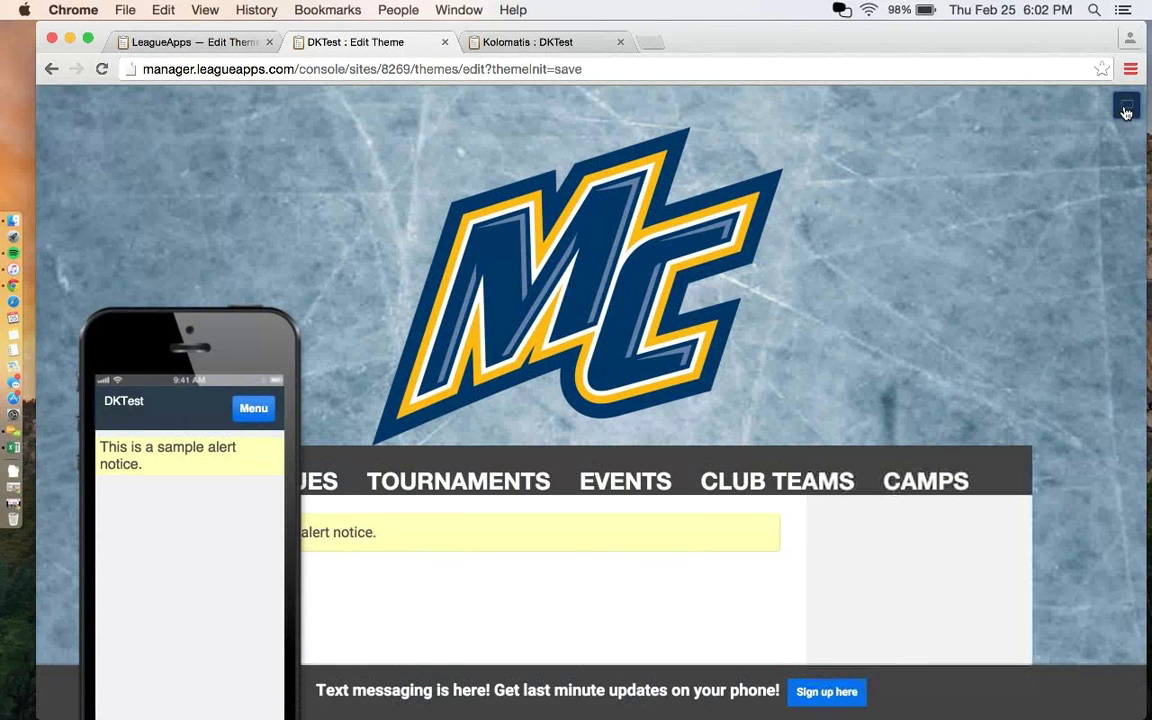
# Step: Review the theme's image upload settings and its default and custom CSS
pyautogui.click(1125, 105)
pyautogui.click(776, 108)
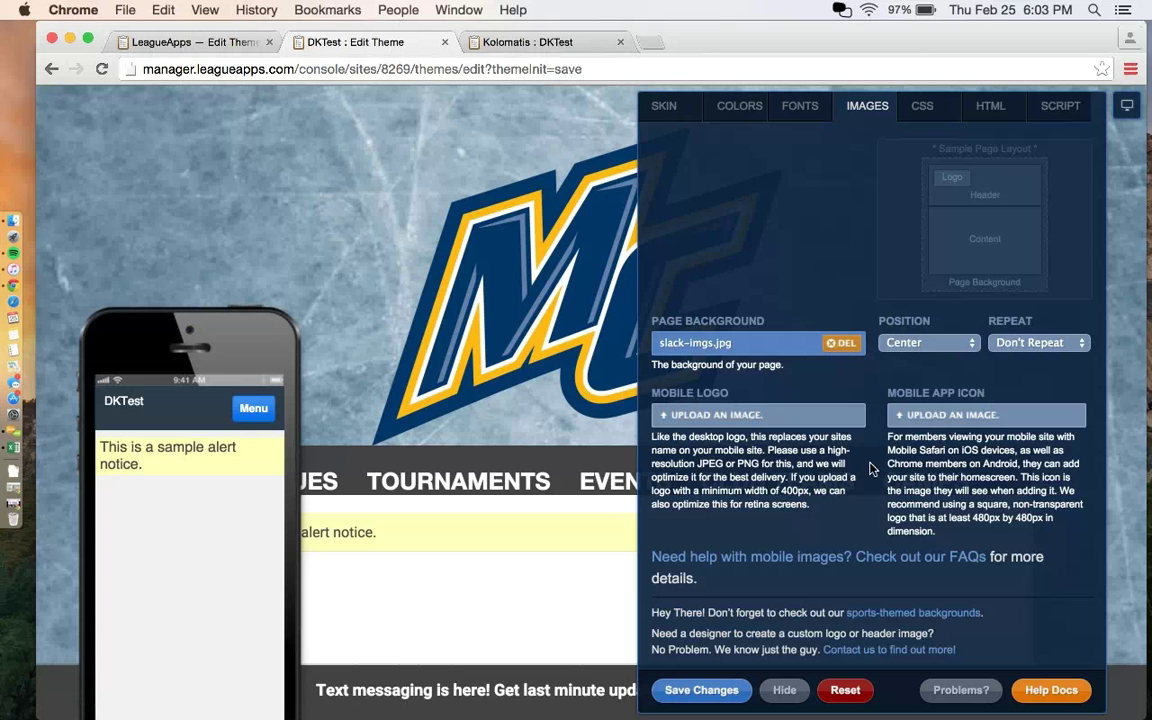
pyautogui.click(921, 106)
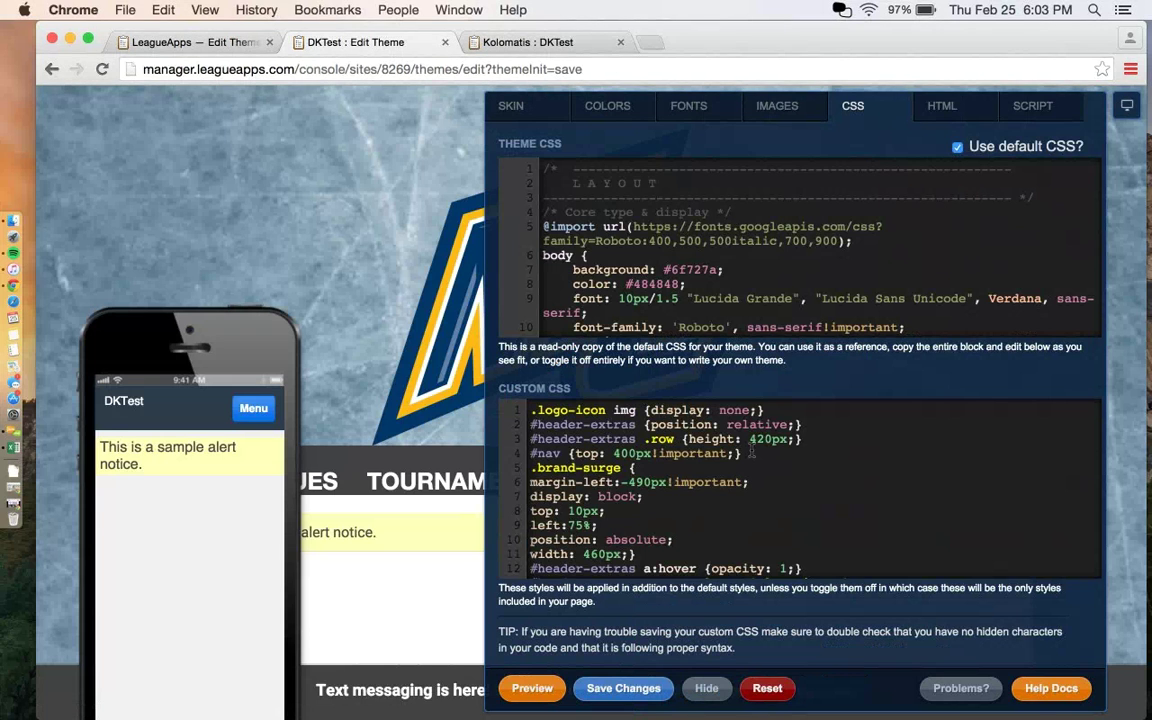
pyautogui.scroll(-5, 751, 453)
pyautogui.scroll(5, 678, 405)
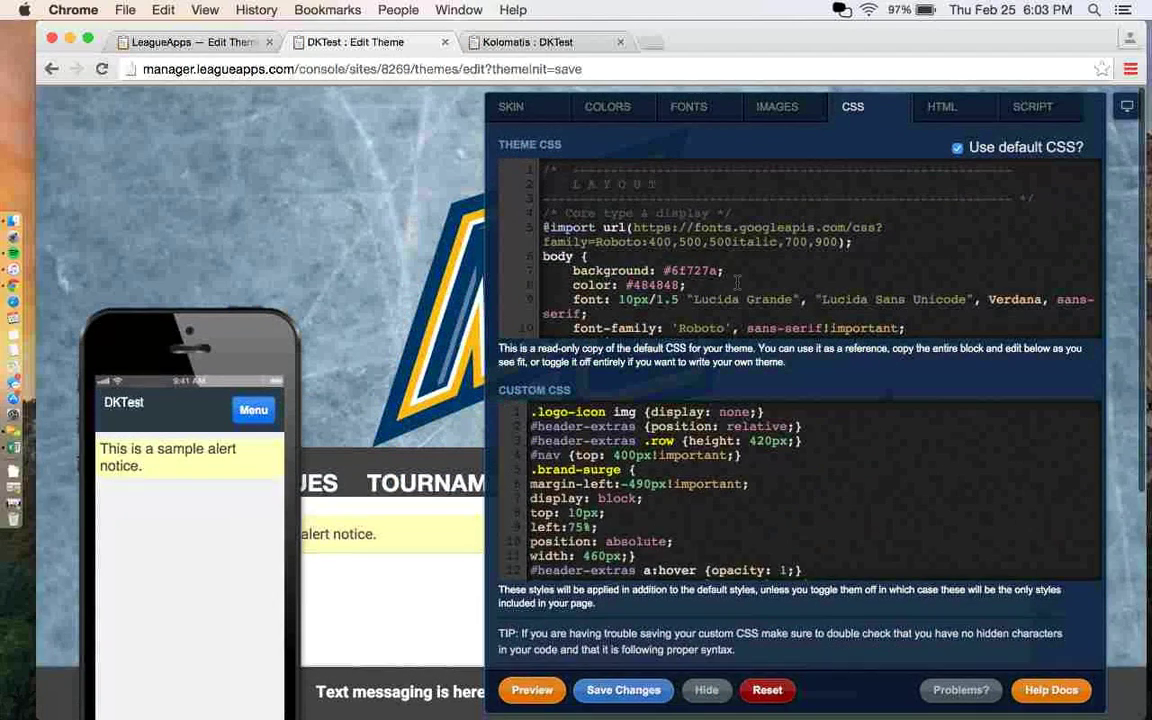
# Step: Examine the skin's slide settings and the slider on the live DKTest homepage
pyautogui.click(512, 106)
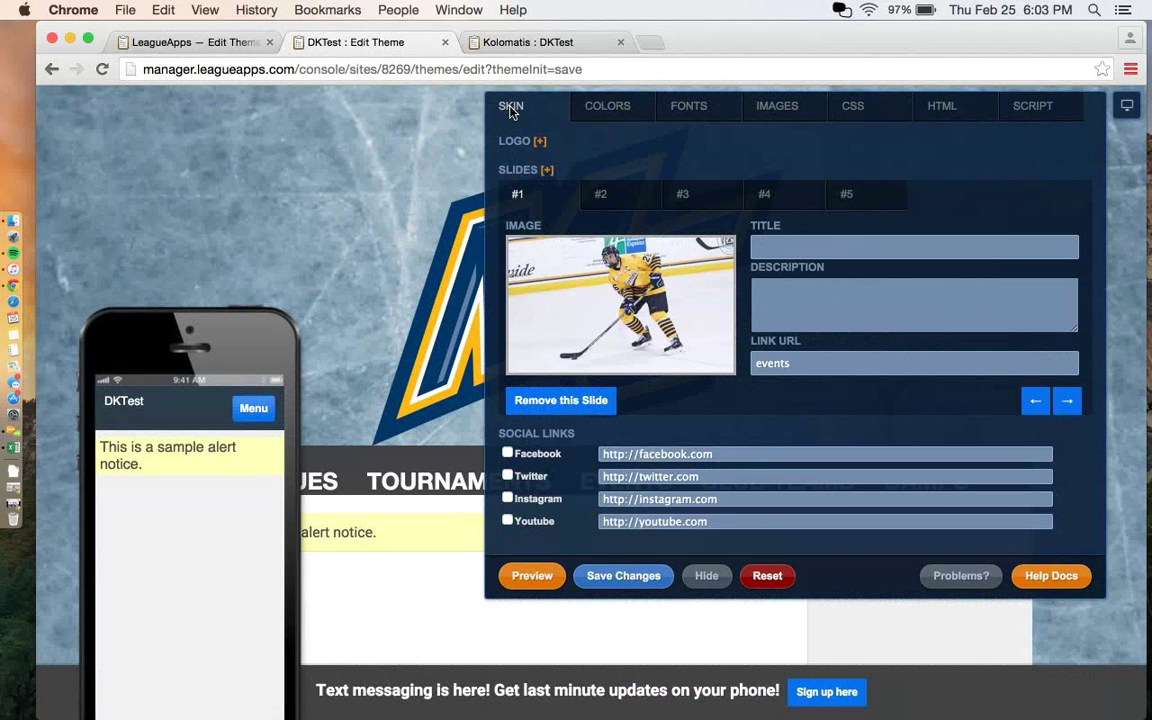
pyautogui.click(513, 48)
pyautogui.scroll(-3, 539, 341)
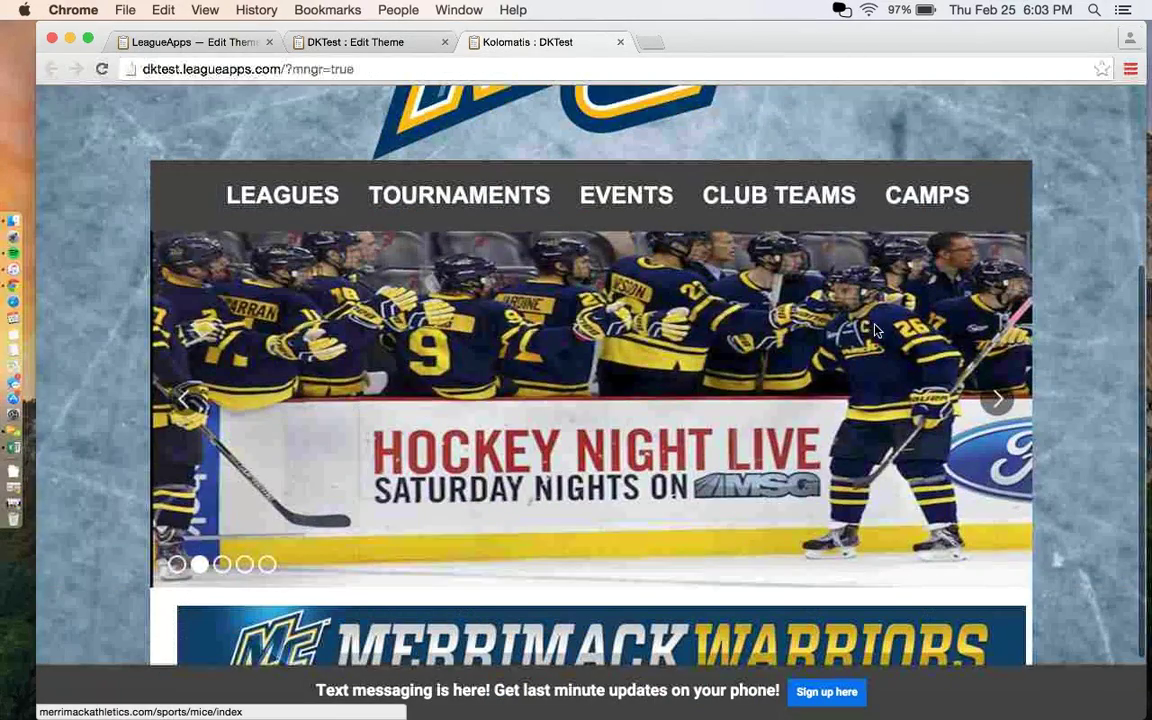
# Step: Cycle through the image slides in the live DKTest homepage slider
pyautogui.scroll(-1, 875, 330)
pyautogui.click(994, 329)
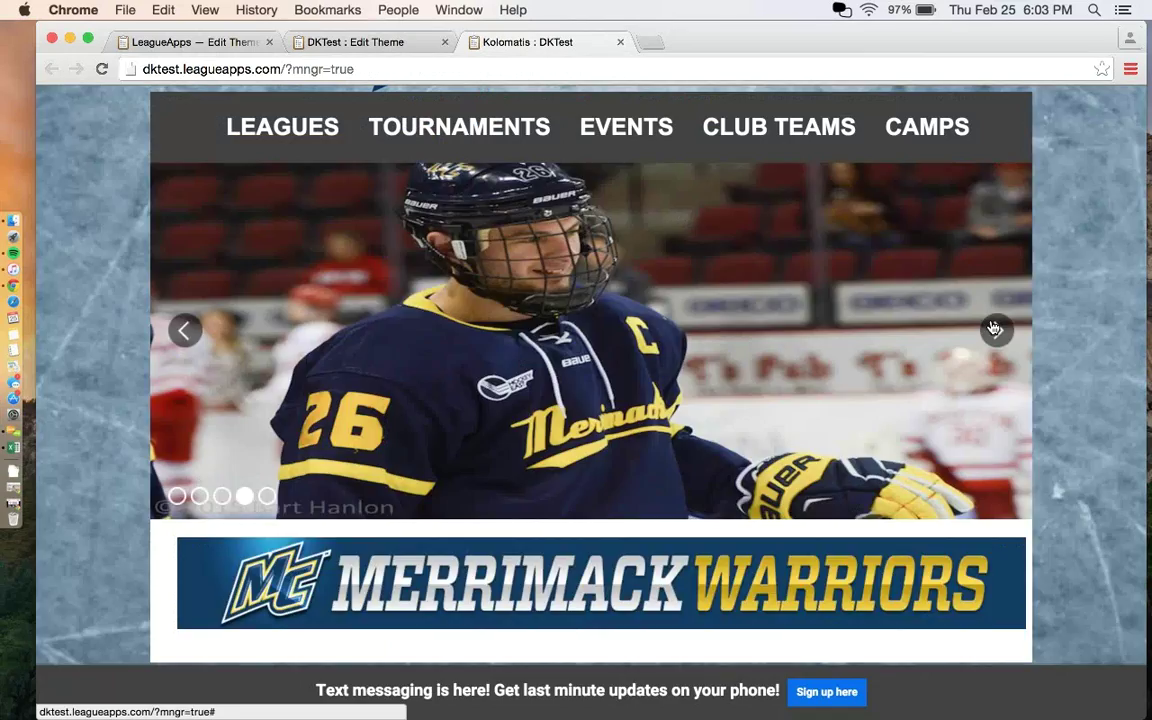
pyautogui.click(995, 329)
pyautogui.click(998, 438)
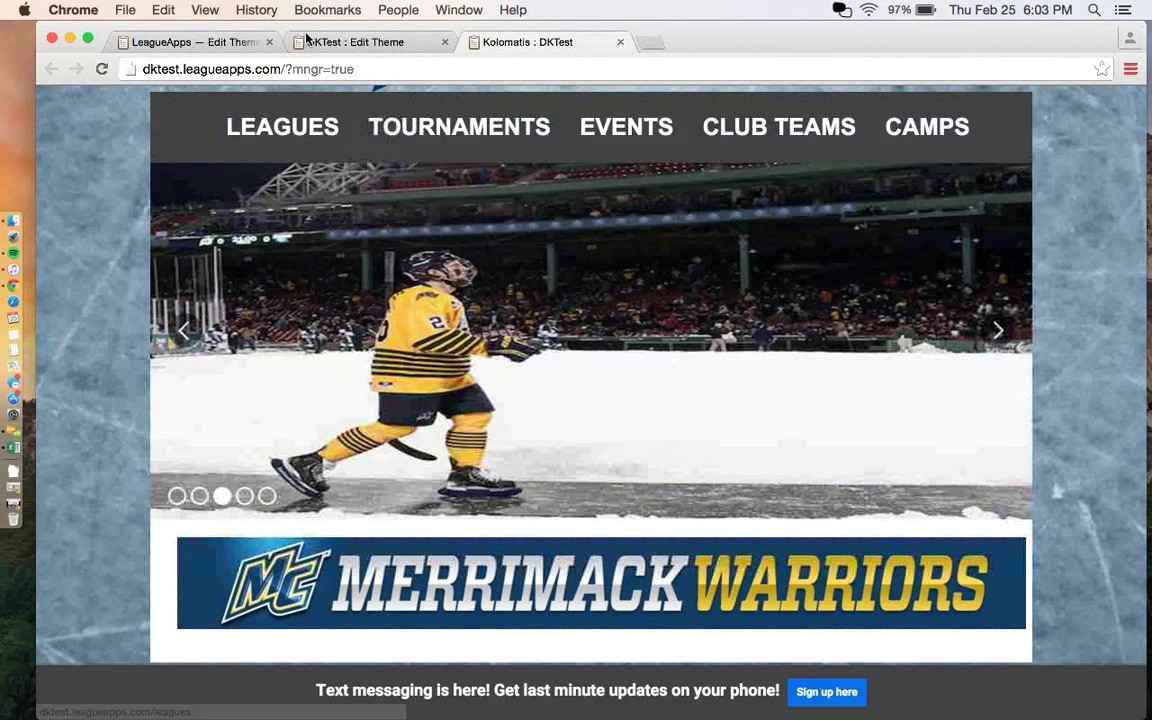
# Step: In the theme editor, give slide #1 the title "Registration Is Now Open!" and description "Sign Up Now!", then save the changes
pyautogui.click(355, 42)
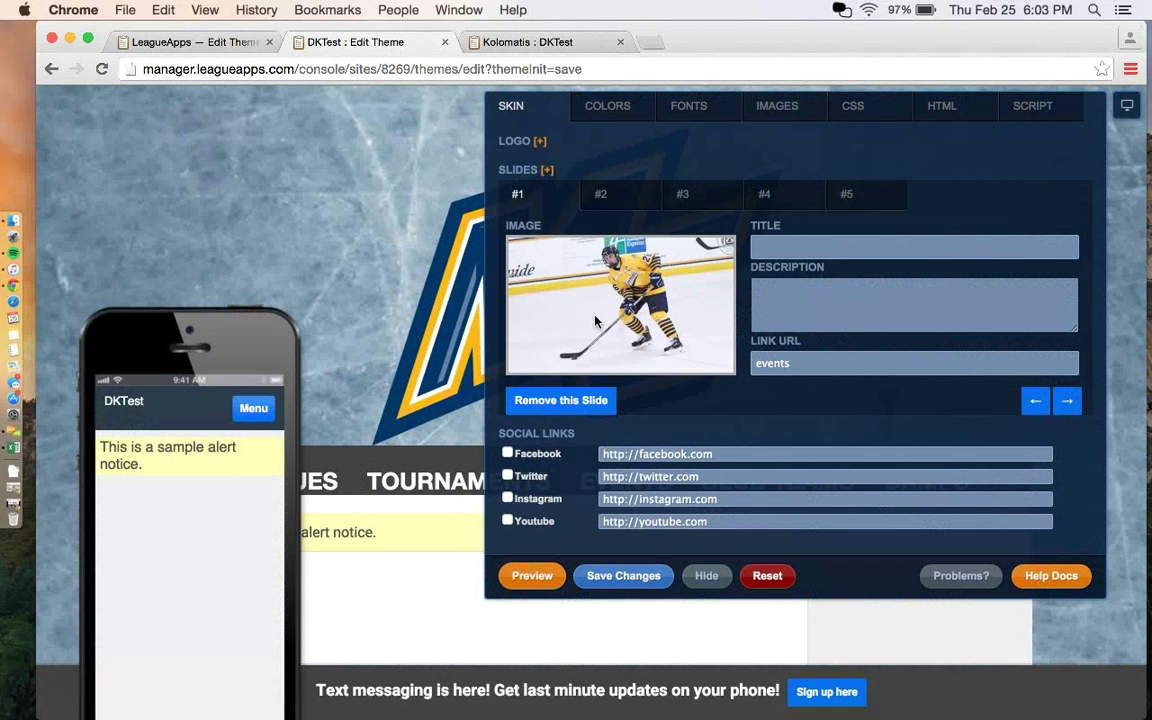
pyautogui.press('Tab')
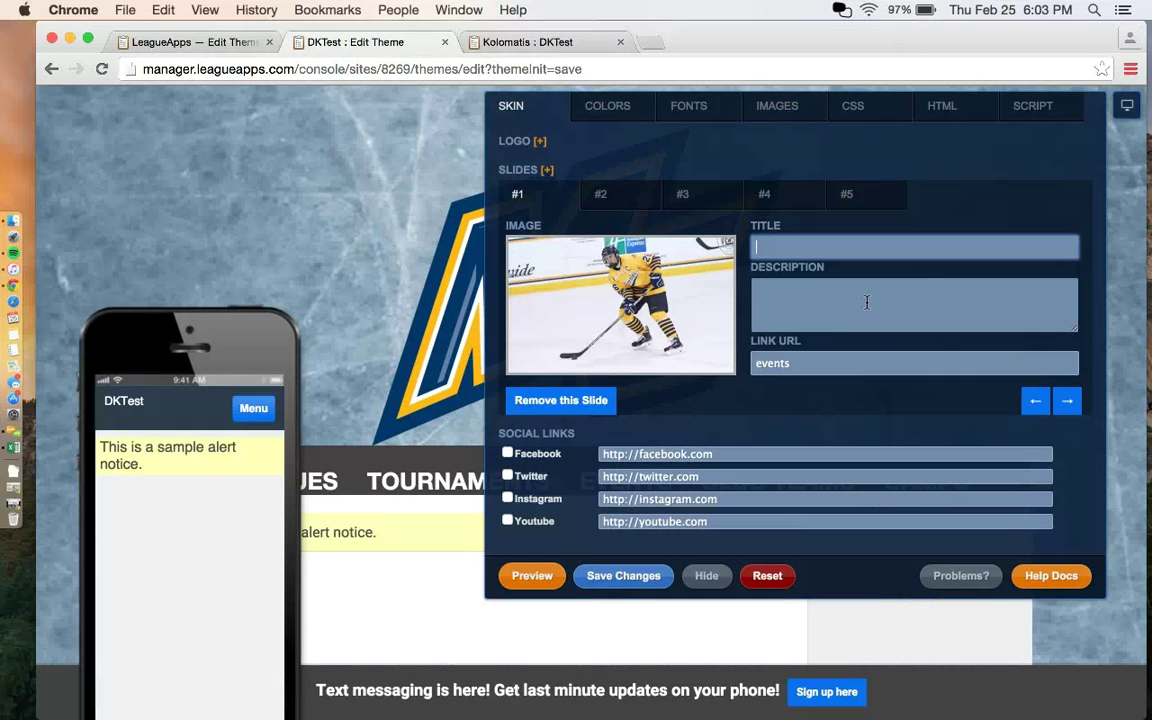
pyautogui.write('Registration Is Now O')
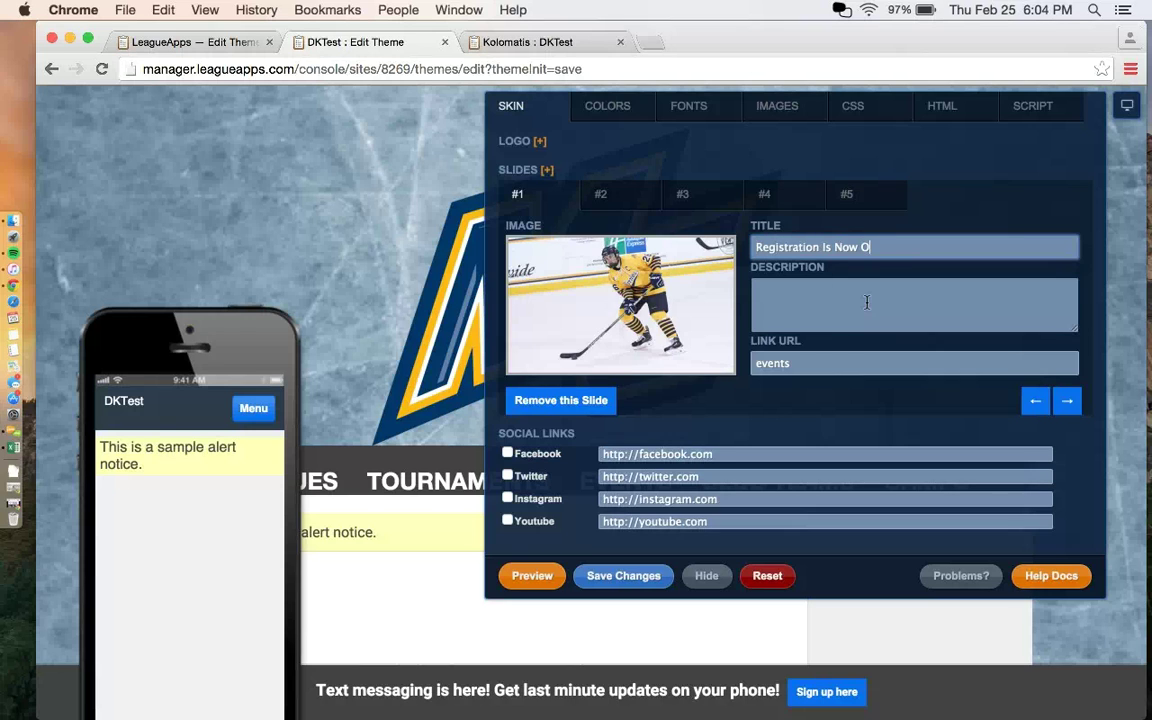
pyautogui.write('pen!')
pyautogui.click(809, 309)
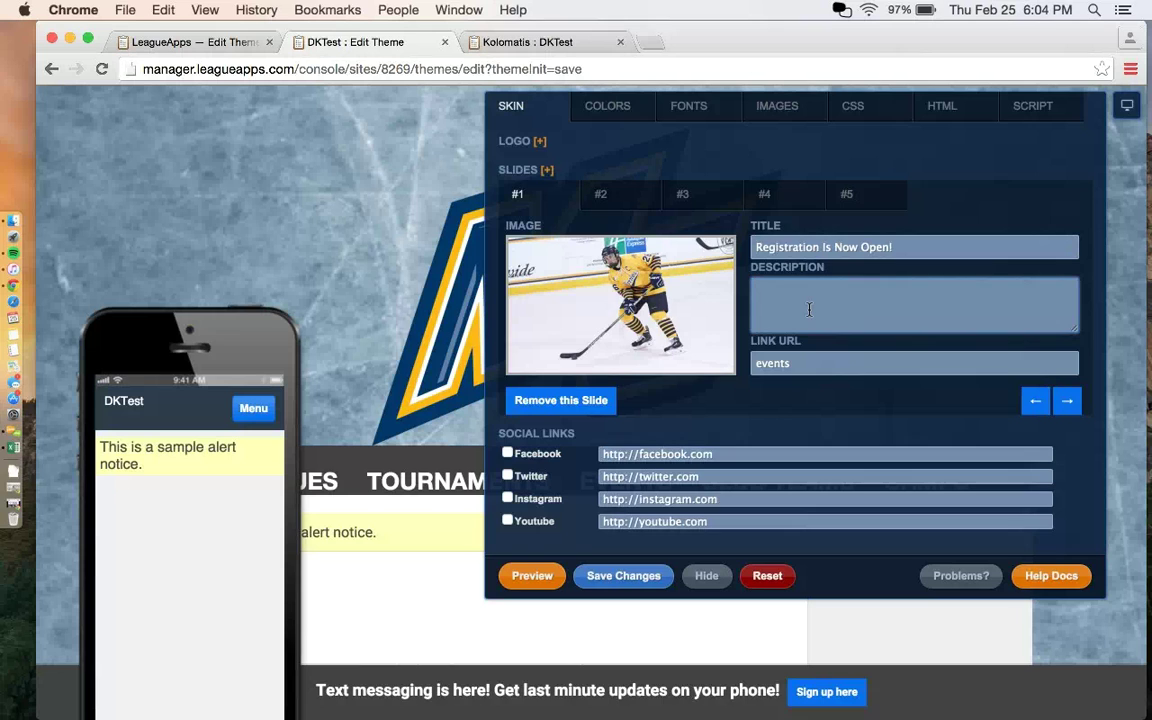
pyautogui.write('Sign Up Now!')
pyautogui.click(790, 363)
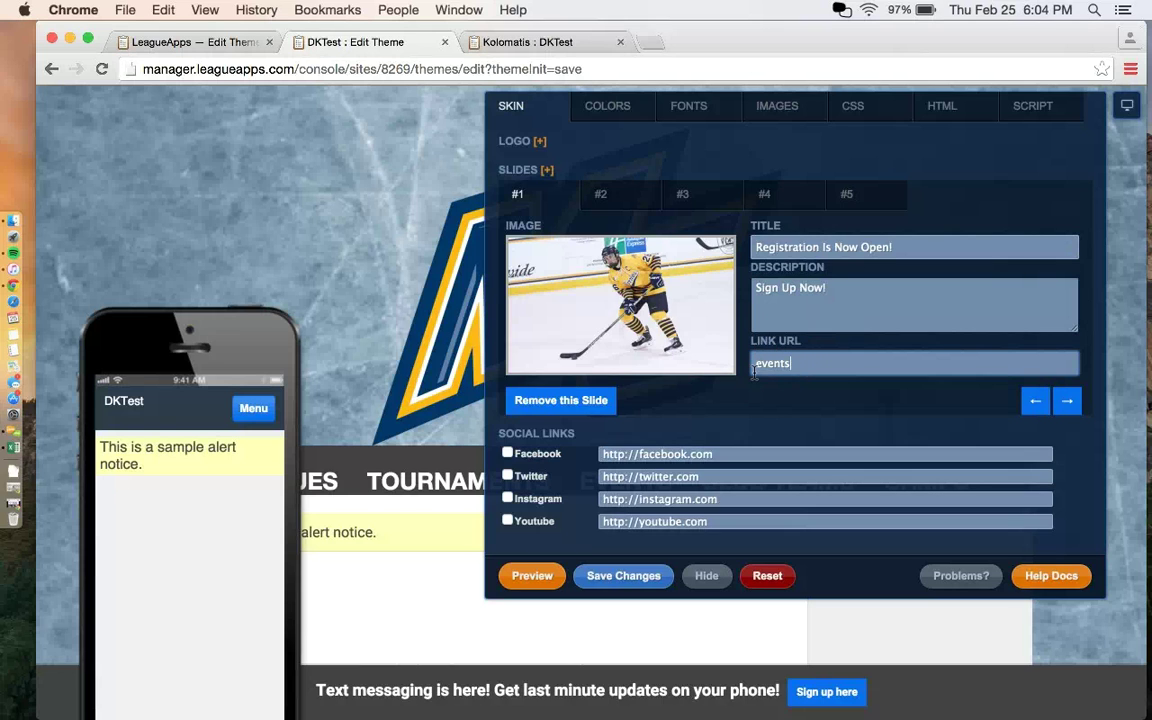
pyautogui.click(613, 580)
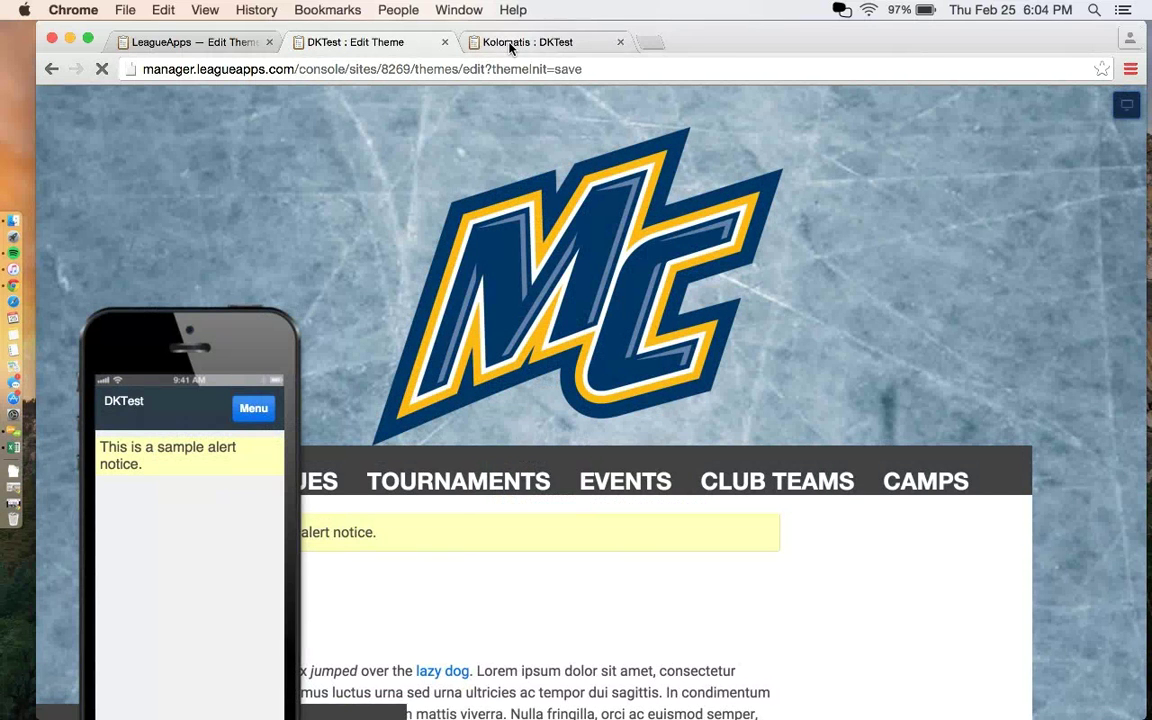
# Step: Check slide #1's caption on the live homepage and follow its link to check the destination page and address
pyautogui.click(509, 44)
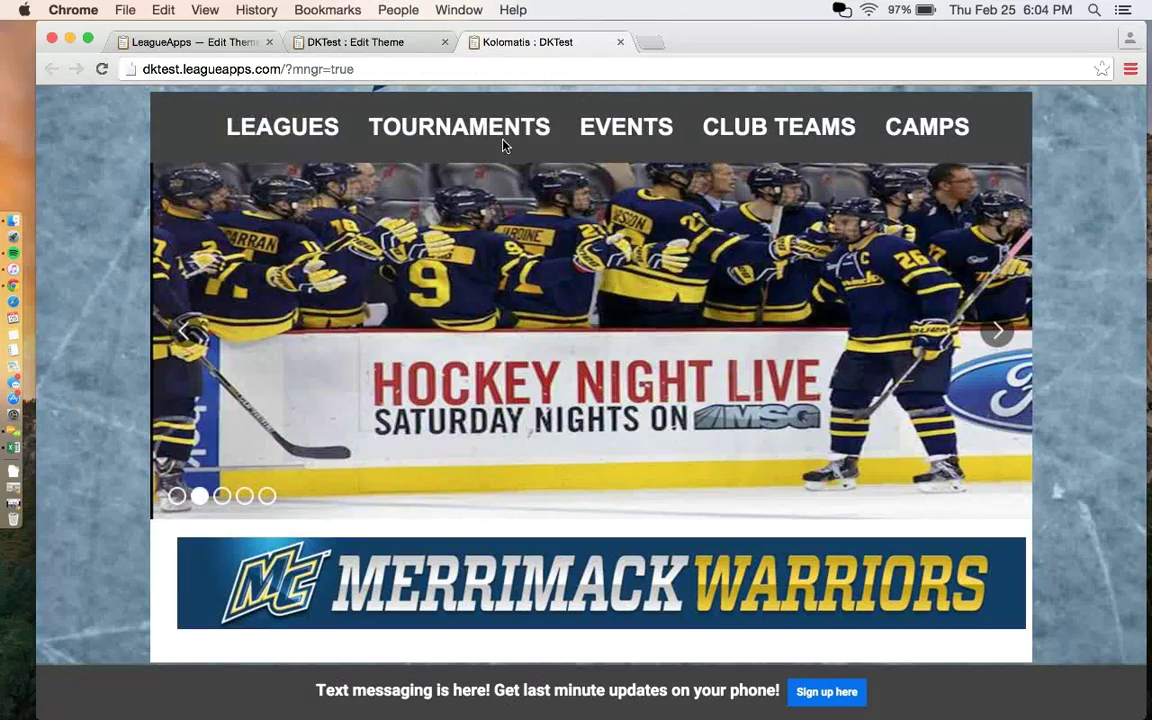
pyautogui.scroll(2, 536, 222)
pyautogui.click(1000, 468)
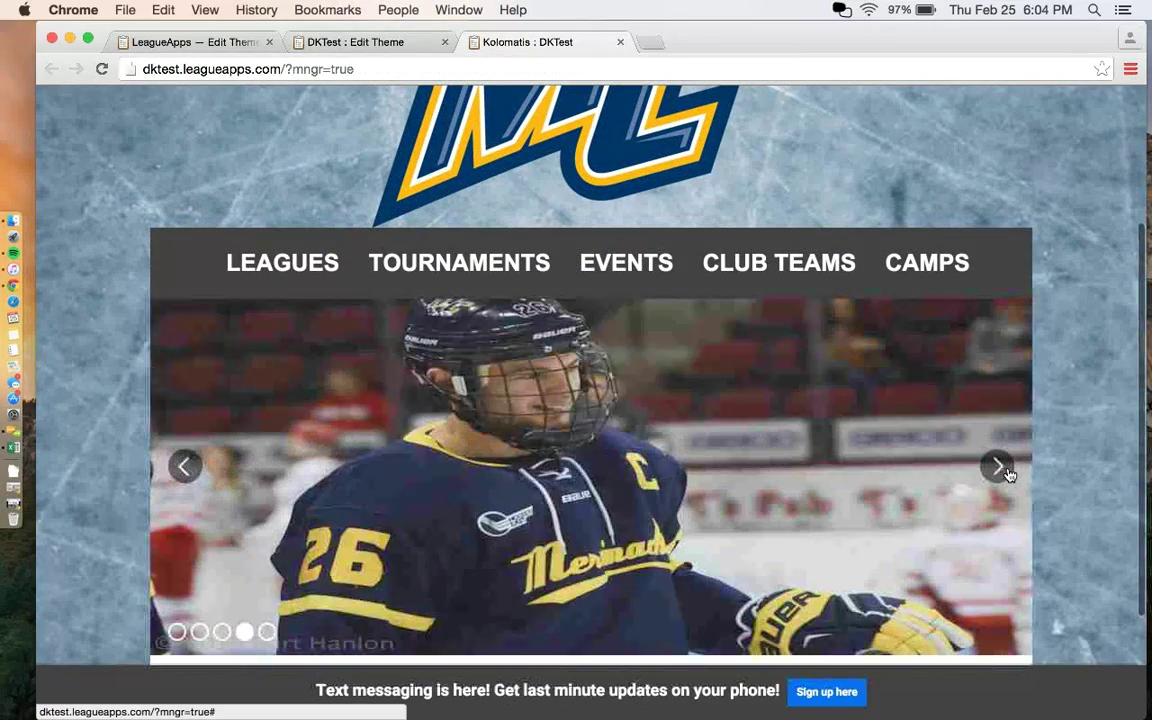
pyautogui.scroll(-3, 726, 386)
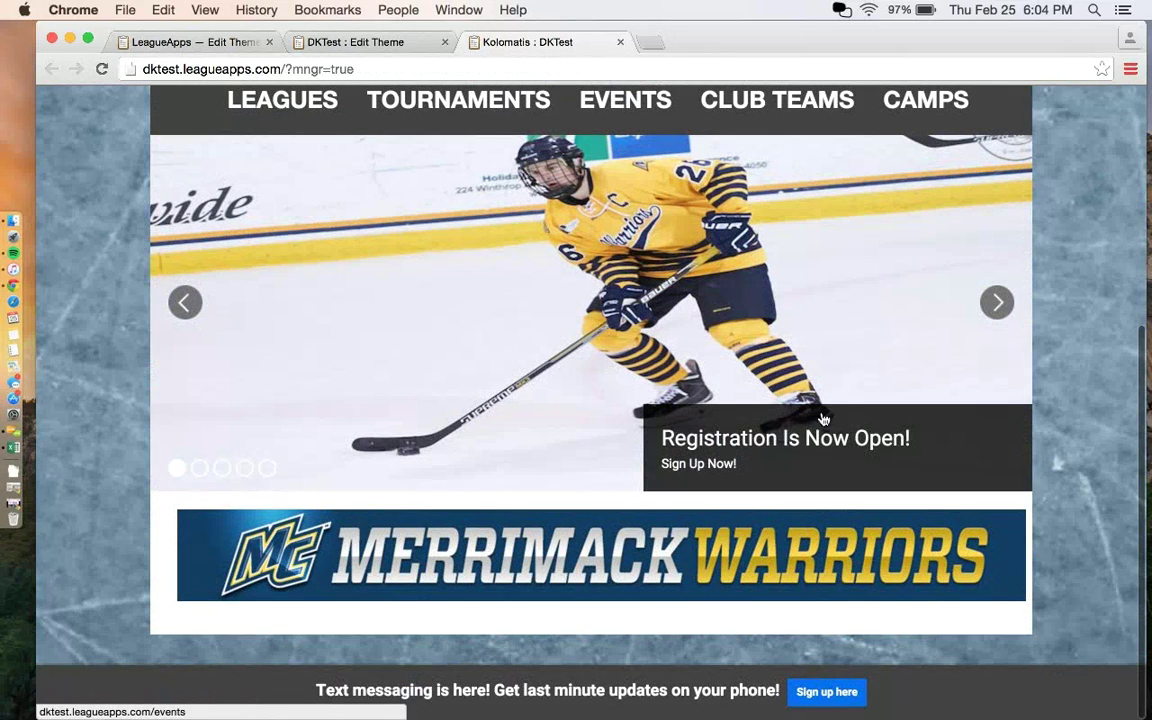
pyautogui.click(720, 440)
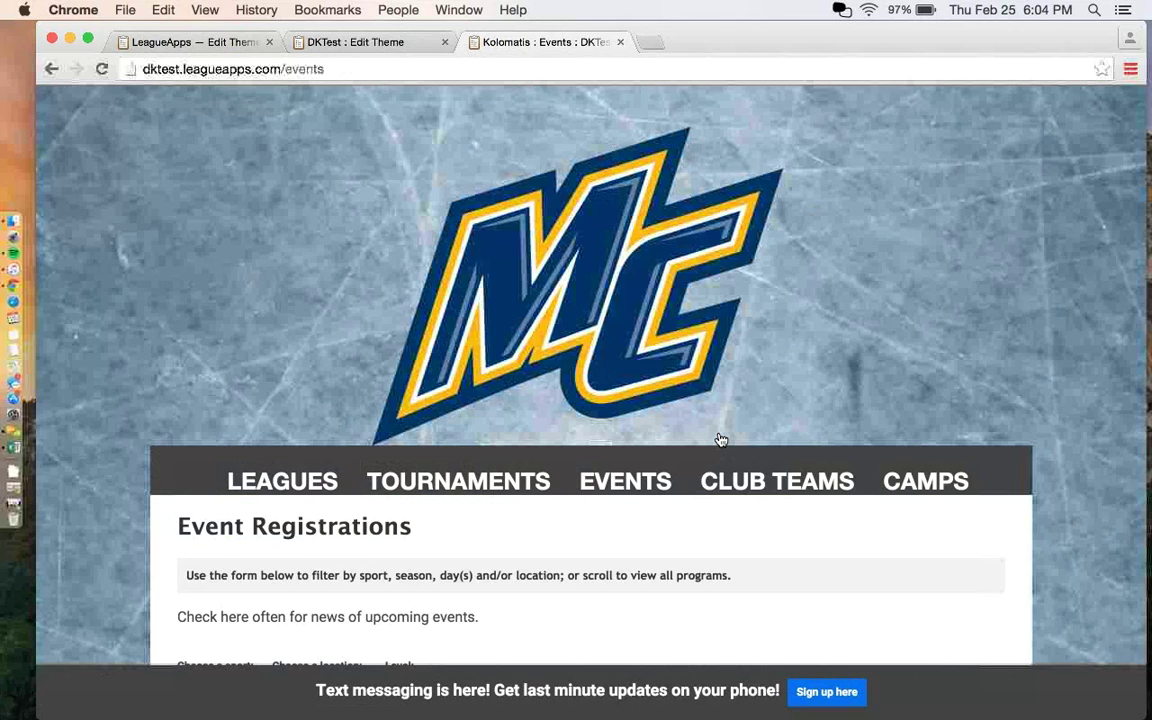
pyautogui.scroll(-5, 720, 440)
pyautogui.scroll(5, 643, 334)
pyautogui.click(335, 69)
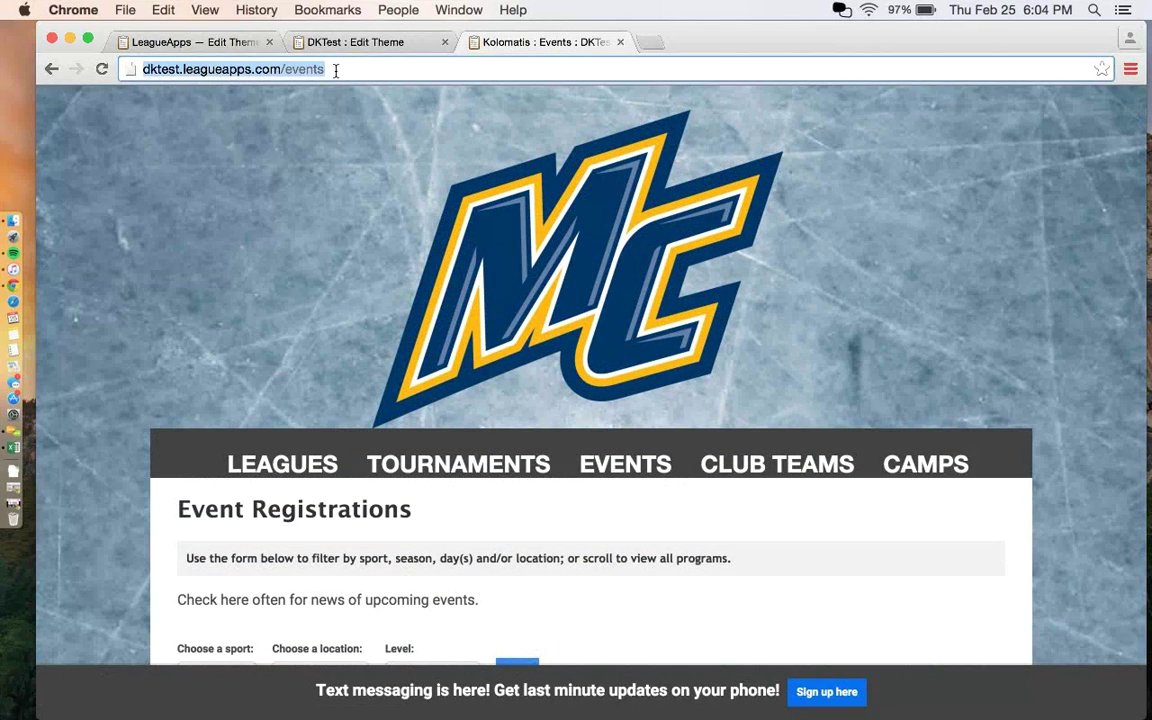
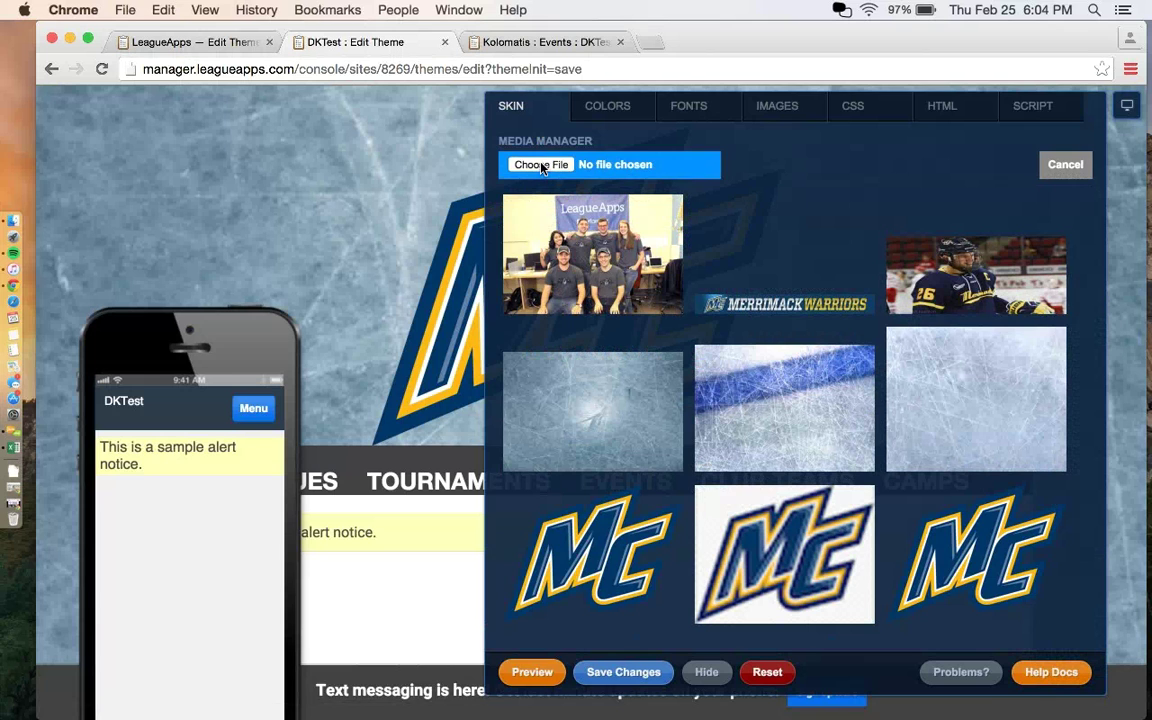
# Step: Use the LeagueApps team photo from the media manager for slide #5 and title it "LeagueApps Team"
pyautogui.click(594, 263)
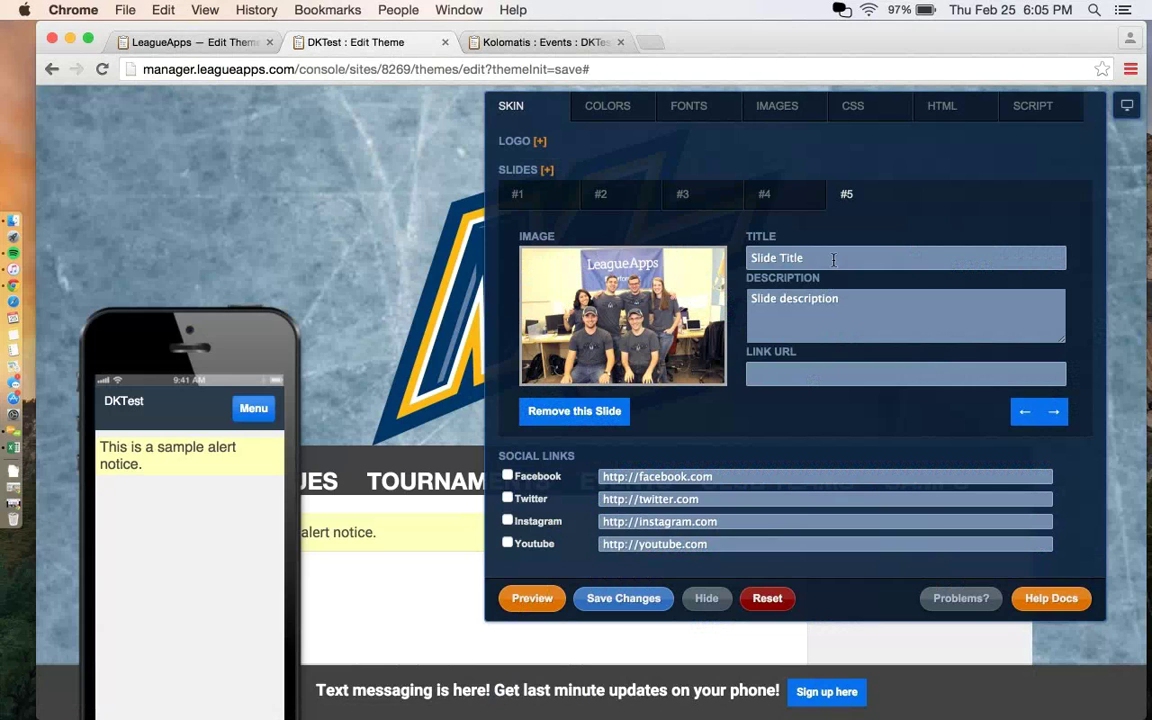
pyautogui.moveTo(814, 257); pyautogui.dragTo(658, 257)
pyautogui.press('BackSpace')
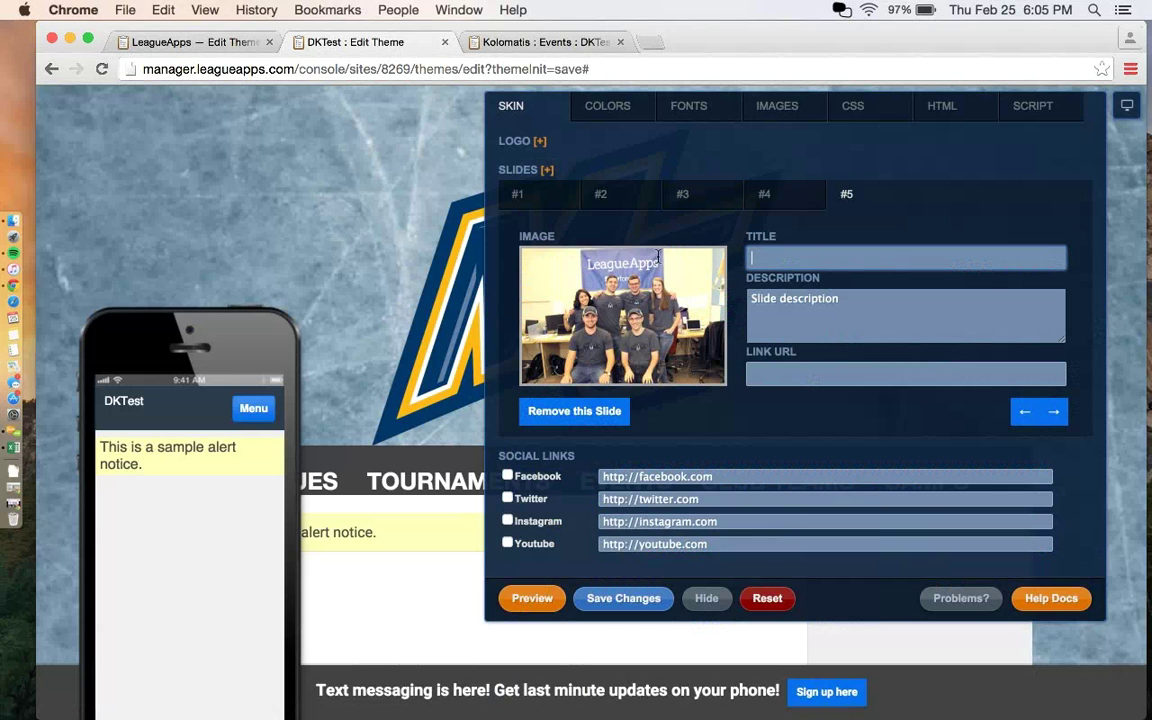
pyautogui.write('LeagueApps Team')
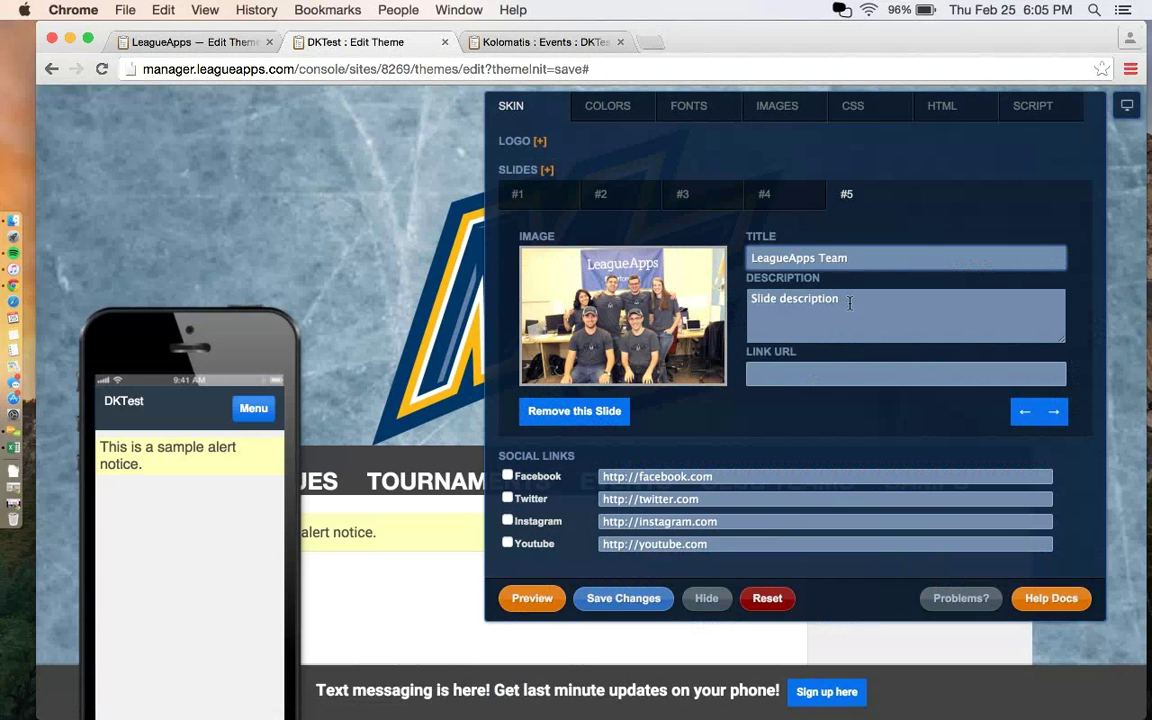
# Step: Clear slide #5's description and save the theme changes
pyautogui.moveTo(850, 303); pyautogui.dragTo(700, 310)
pyautogui.press('BackSpace')
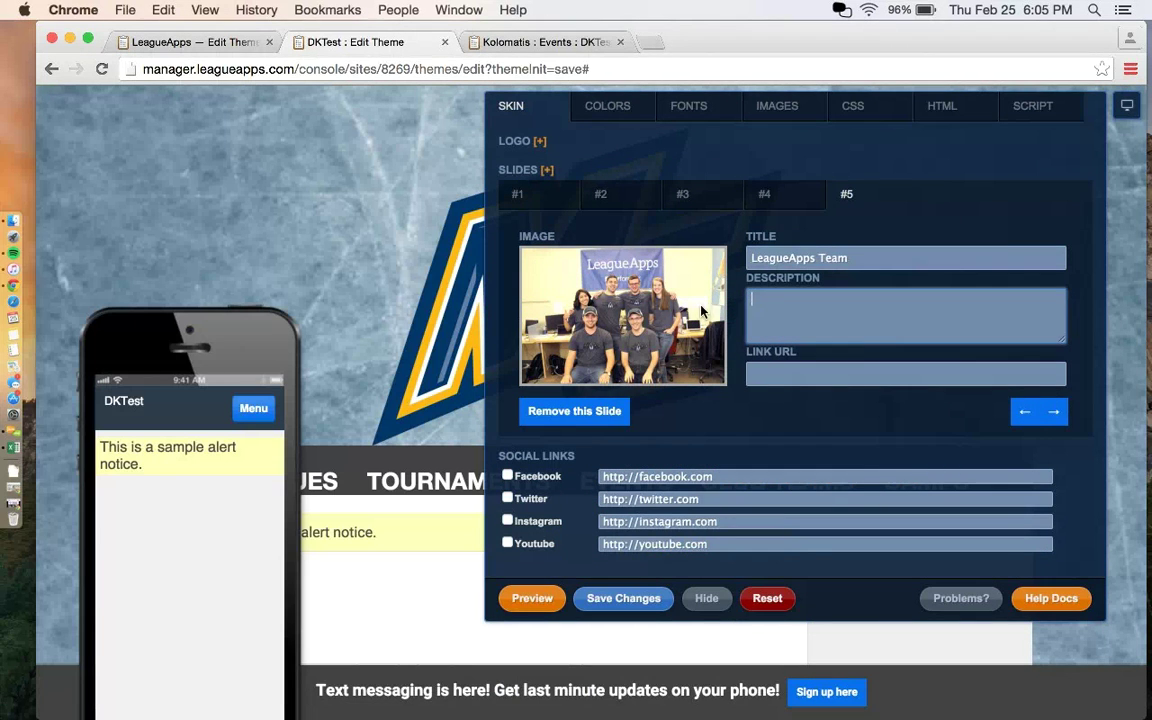
pyautogui.click(619, 598)
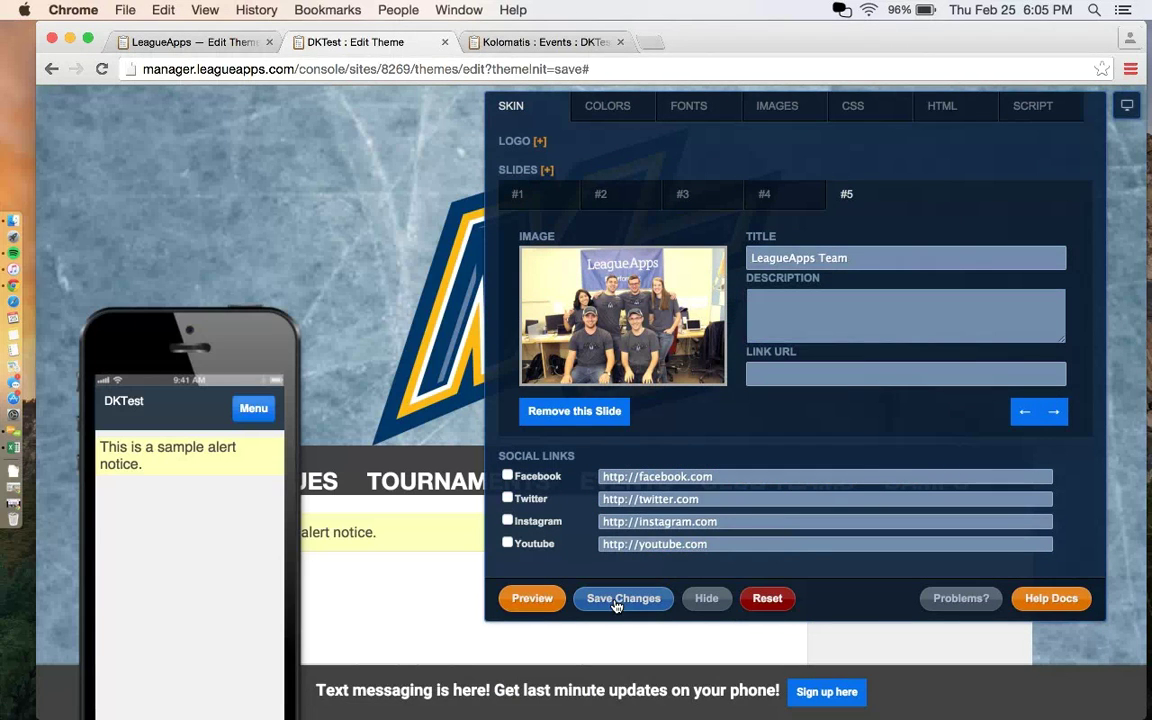
# Step: Open the live DKTest homepage from the LeagueApps manager and close the old events page
pyautogui.click(520, 42)
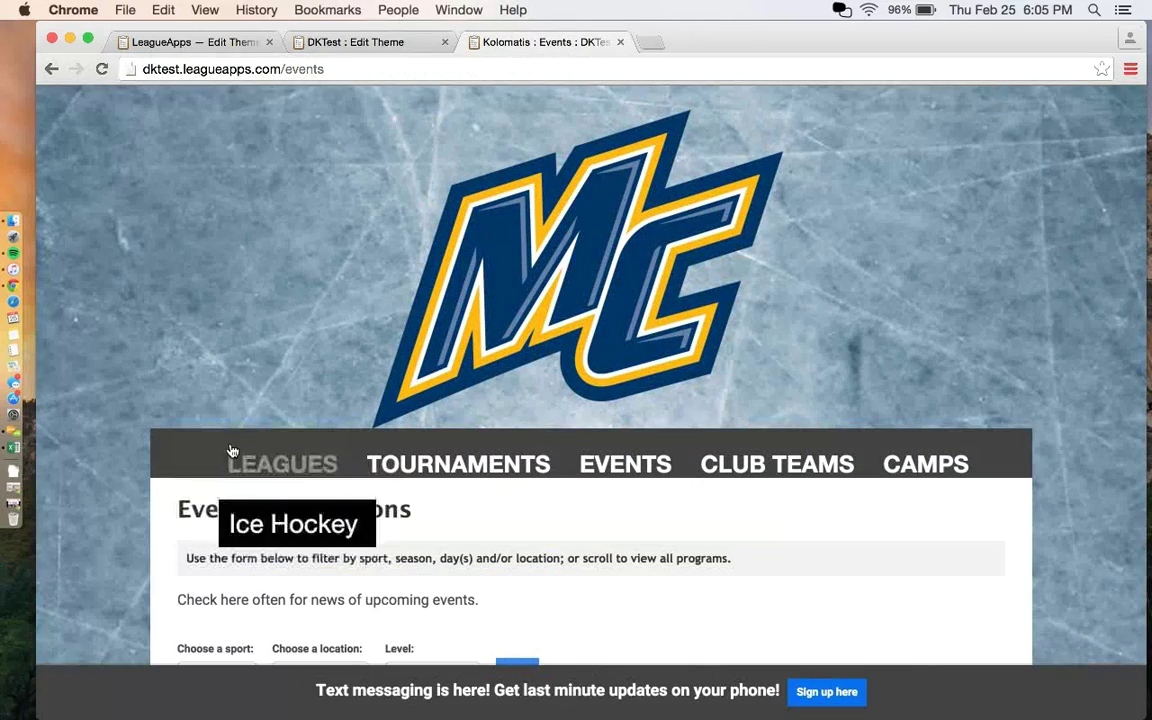
pyautogui.scroll(1, 352, 368)
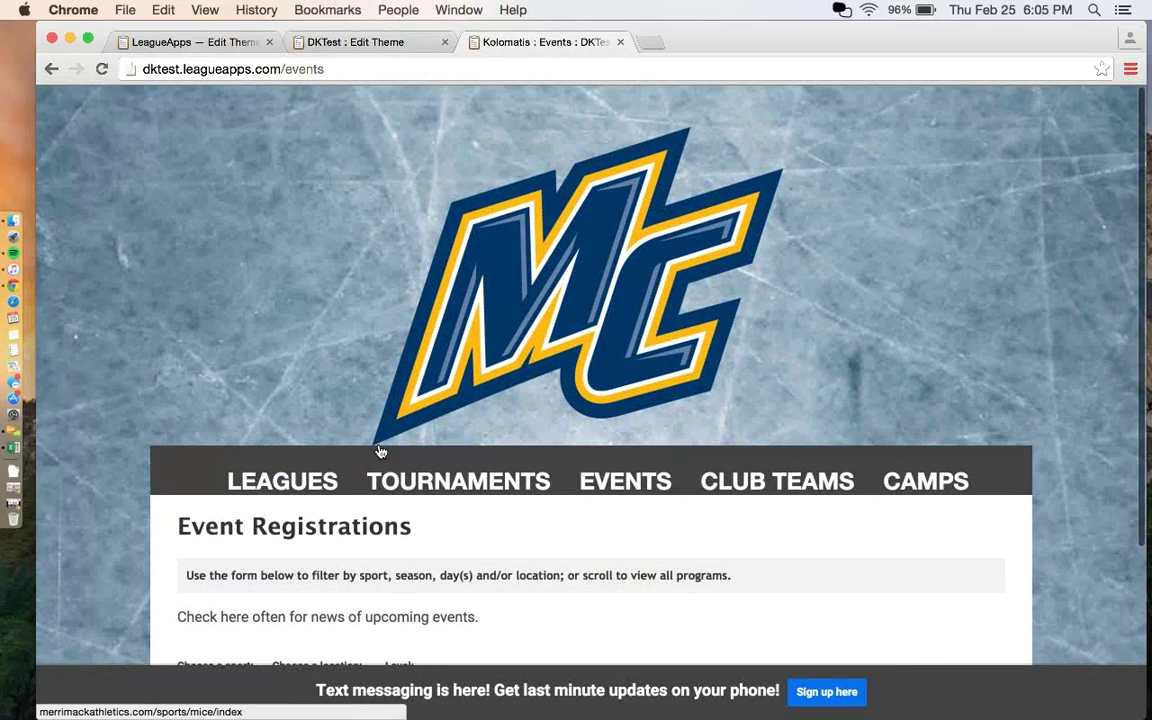
pyautogui.click(190, 42)
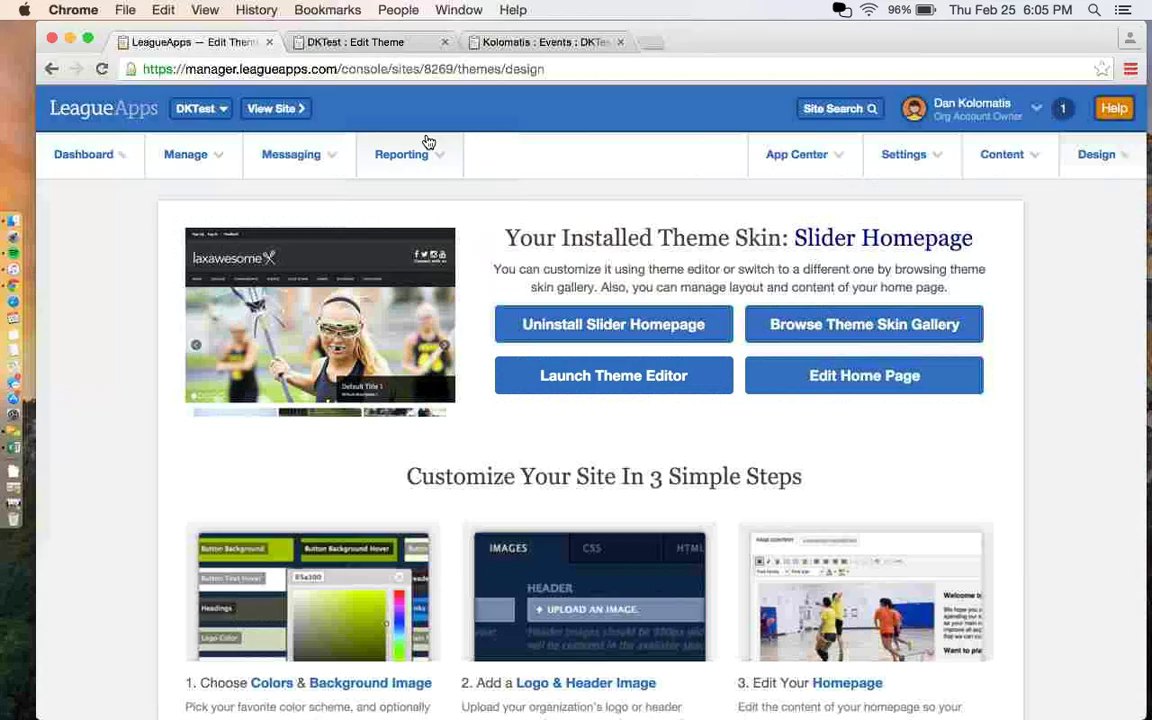
pyautogui.click(272, 108)
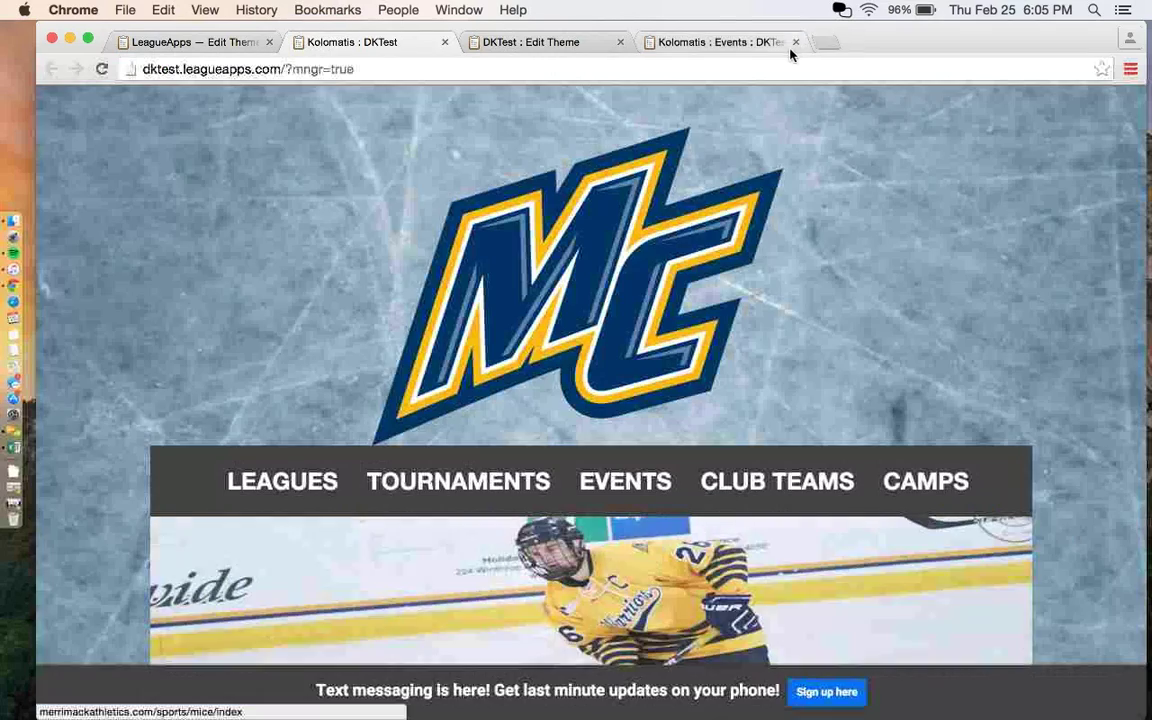
pyautogui.click(794, 42)
# Step: Examine the LeagueApps Team slide in the homepage slider and compare its image height with the first slide's
pyautogui.scroll(-5, 719, 316)
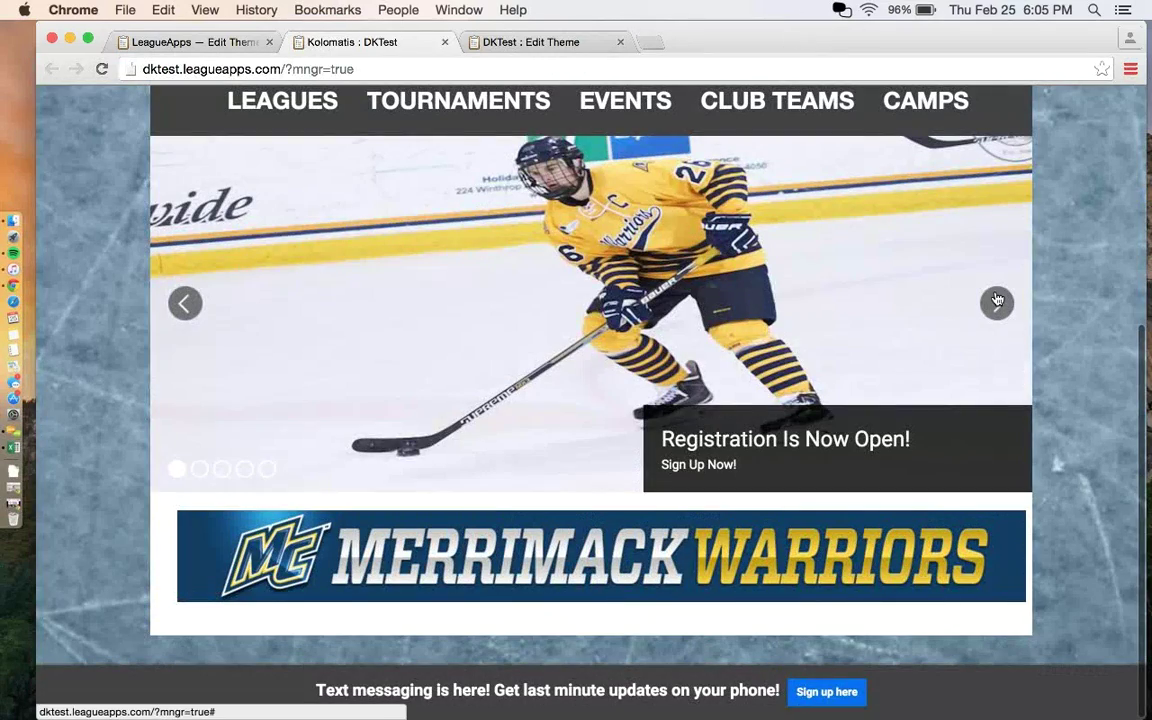
pyautogui.click(997, 300)
pyautogui.click(997, 300)
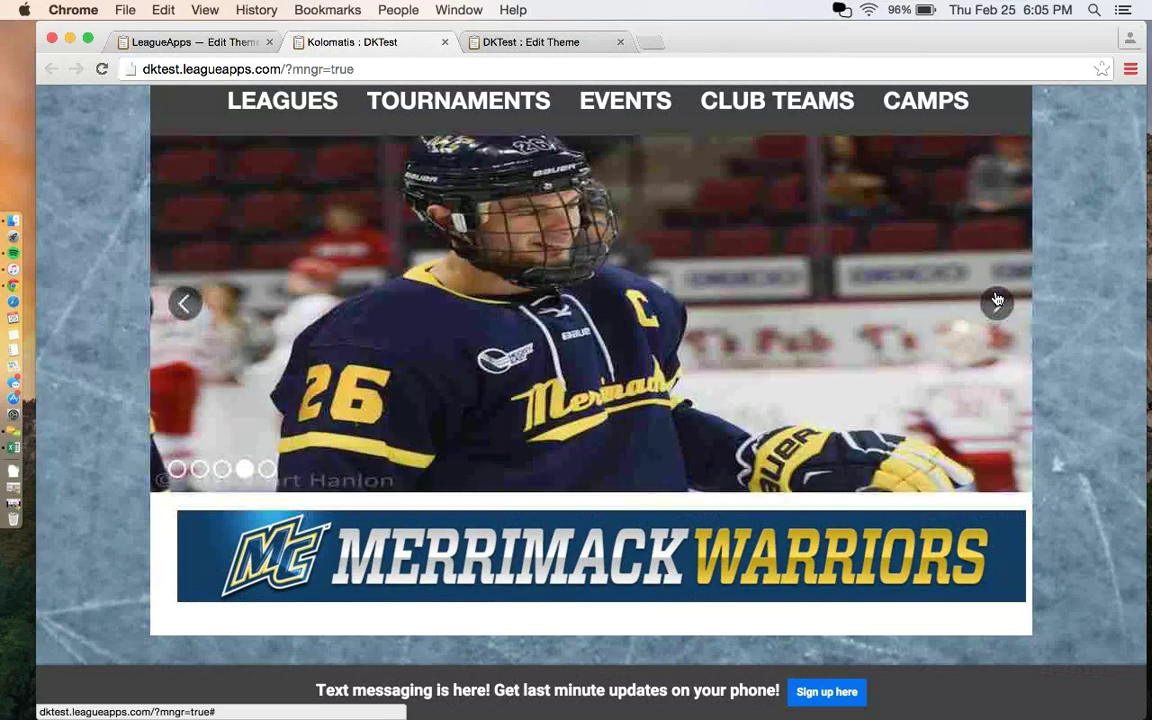
pyautogui.click(997, 300)
pyautogui.scroll(-3, 707, 432)
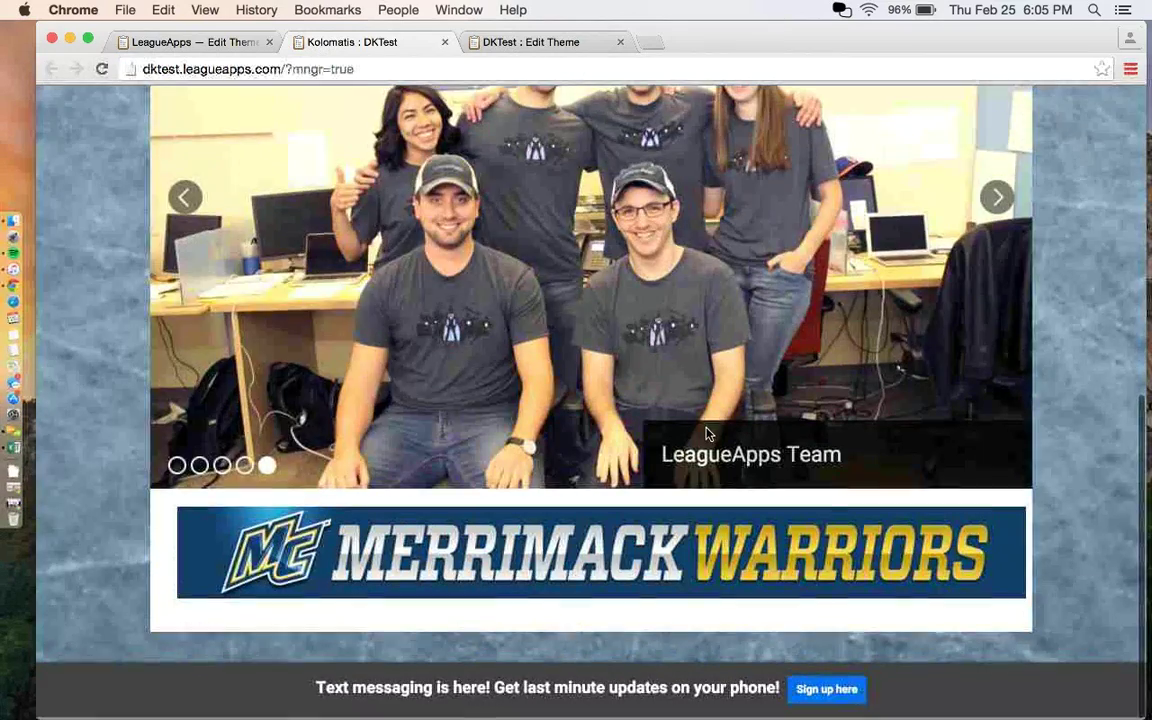
pyautogui.scroll(4, 712, 278)
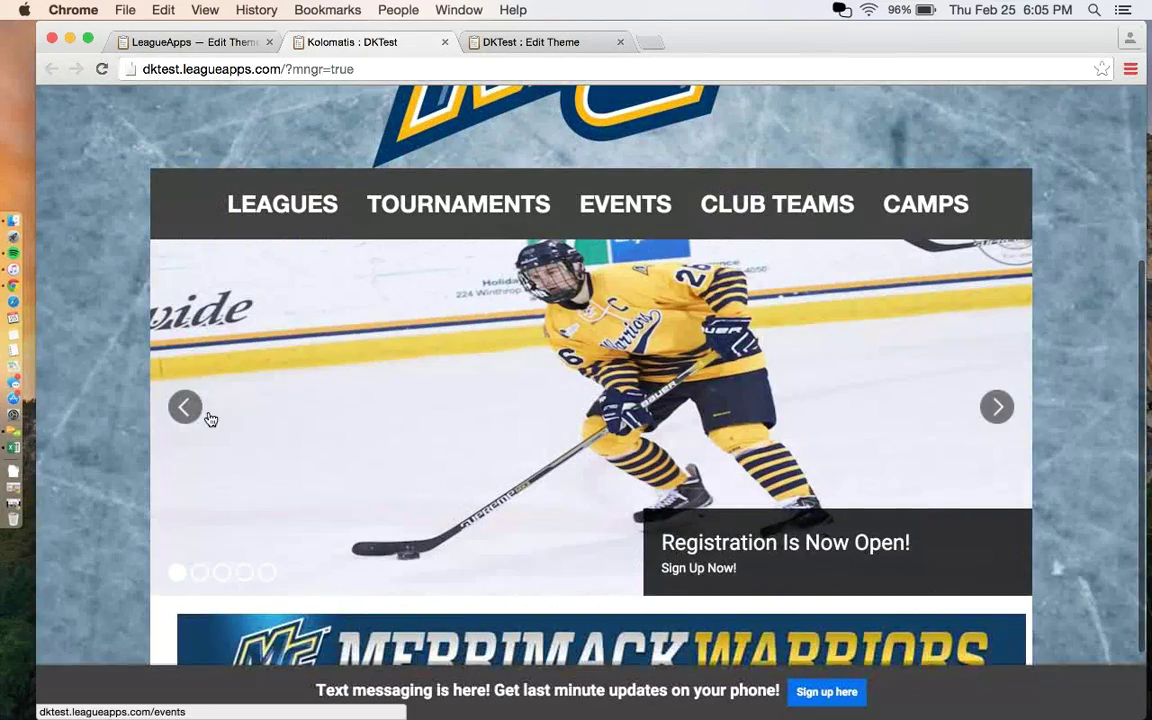
pyautogui.scroll(-3, 414, 395)
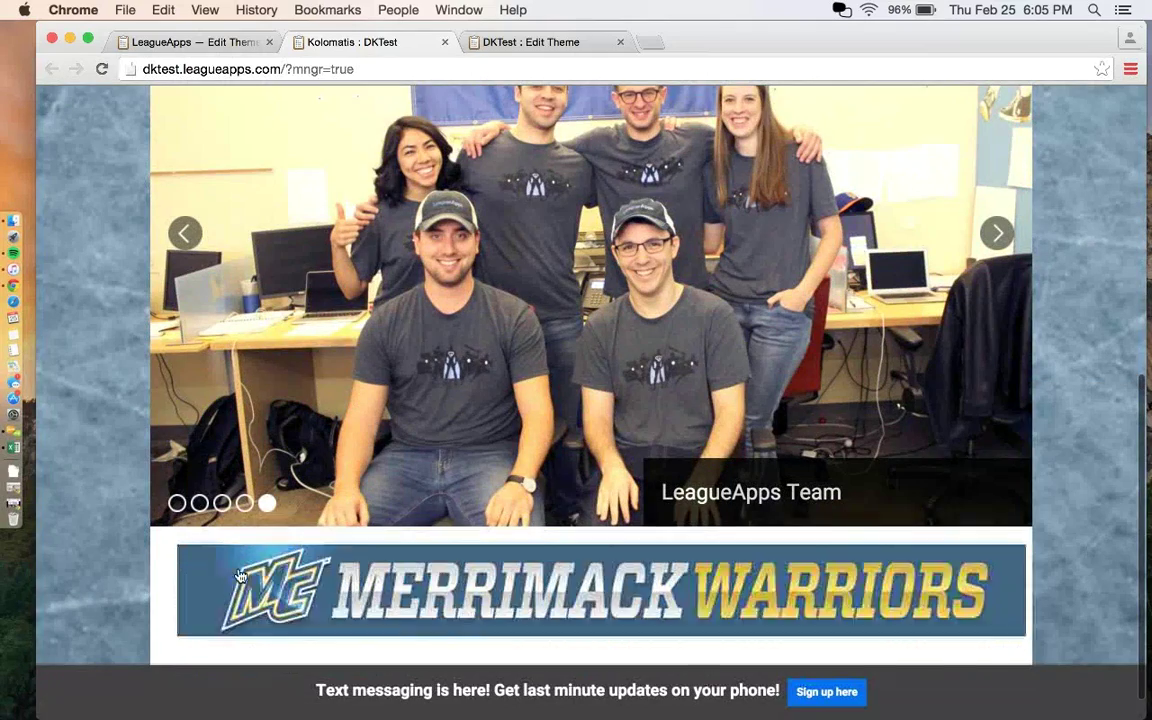
pyautogui.scroll(4, 495, 261)
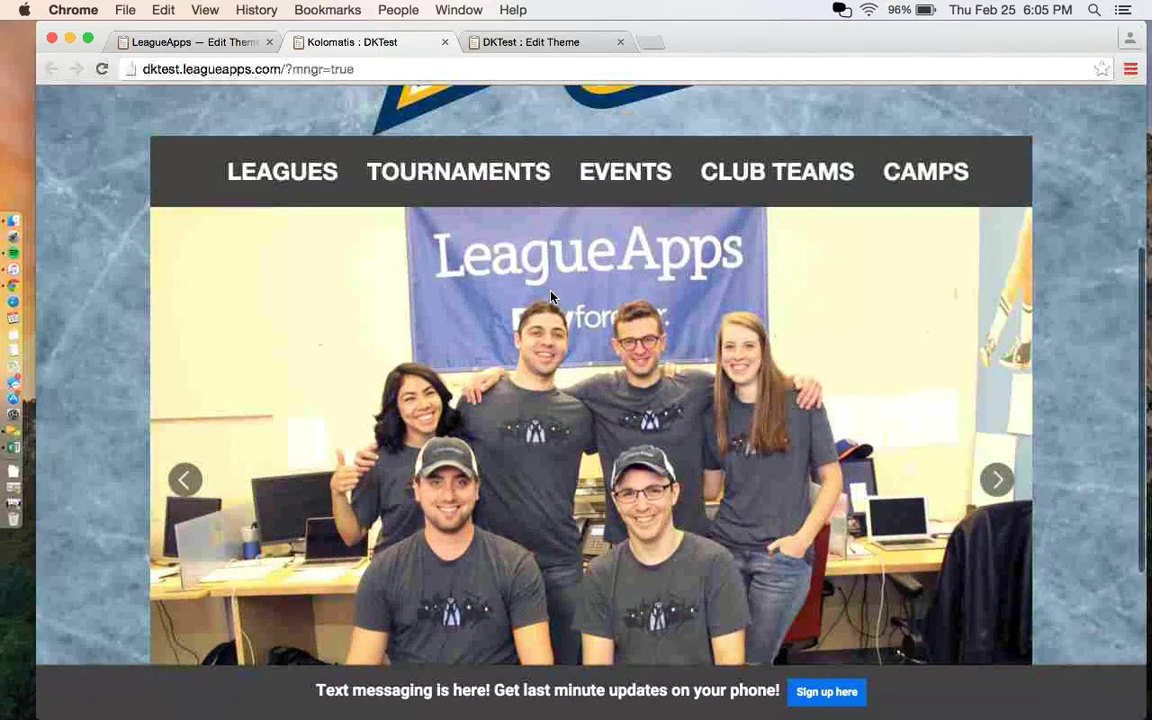
pyautogui.scroll(-4, 420, 300)
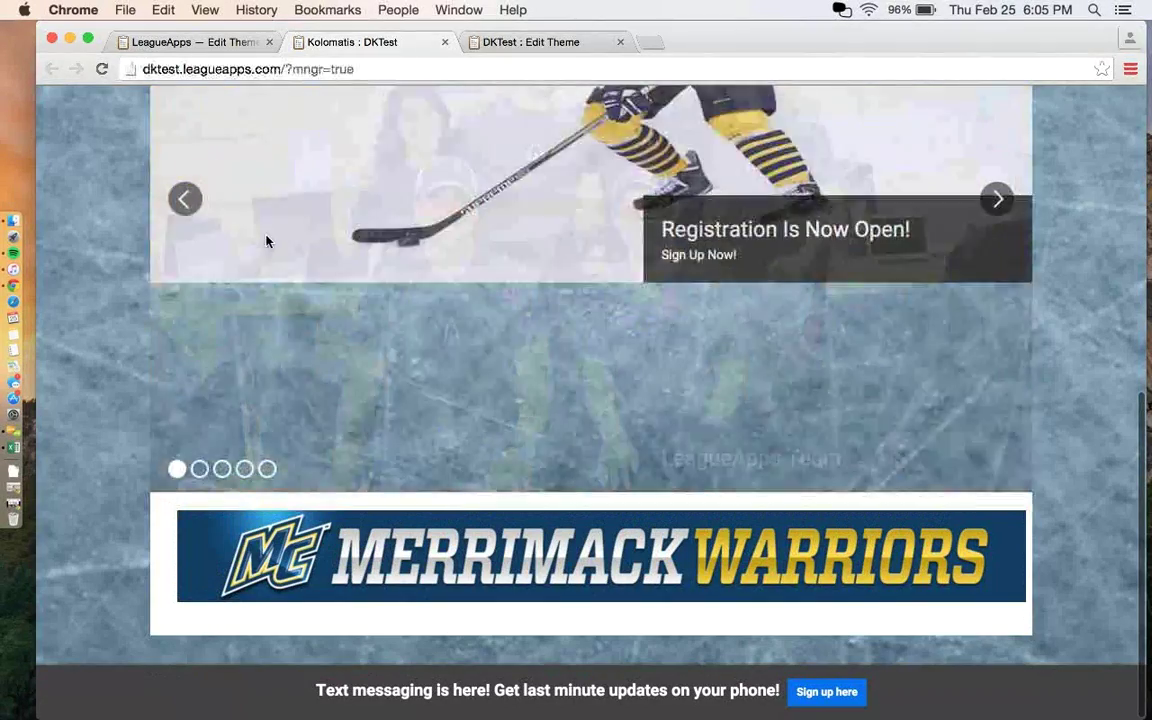
pyautogui.scroll(3, 300, 260)
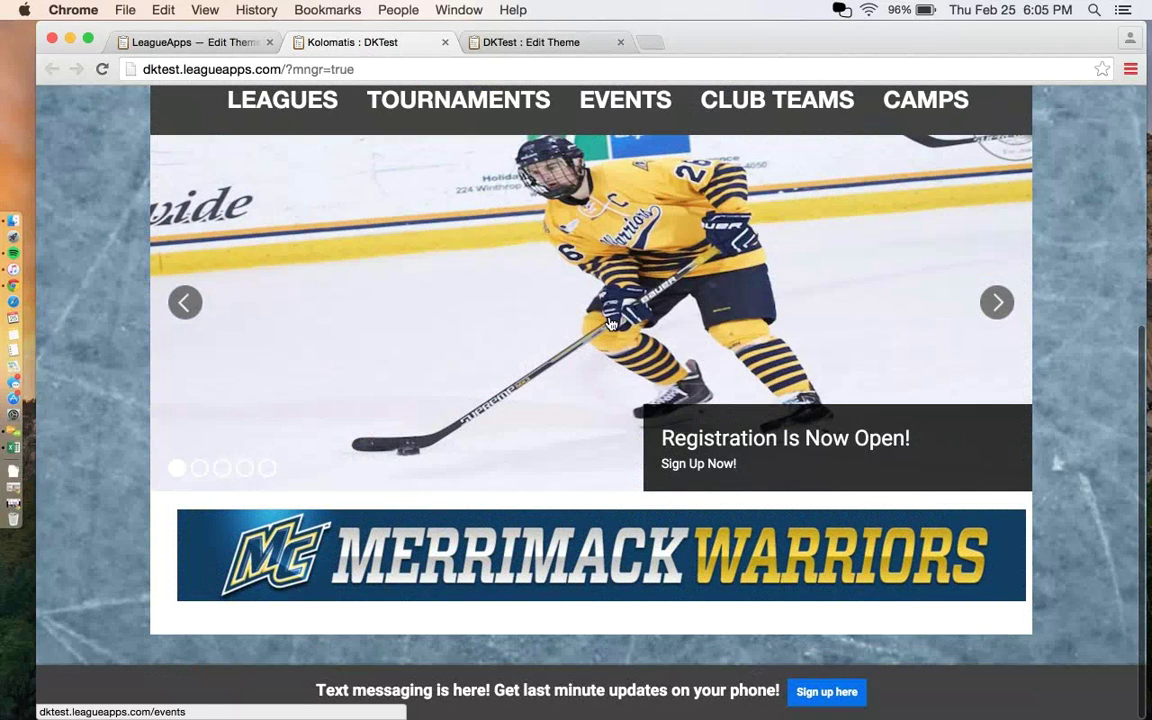
# Step: Cycle through the homepage slides again to compare how each image fits the slider
pyautogui.click(998, 303)
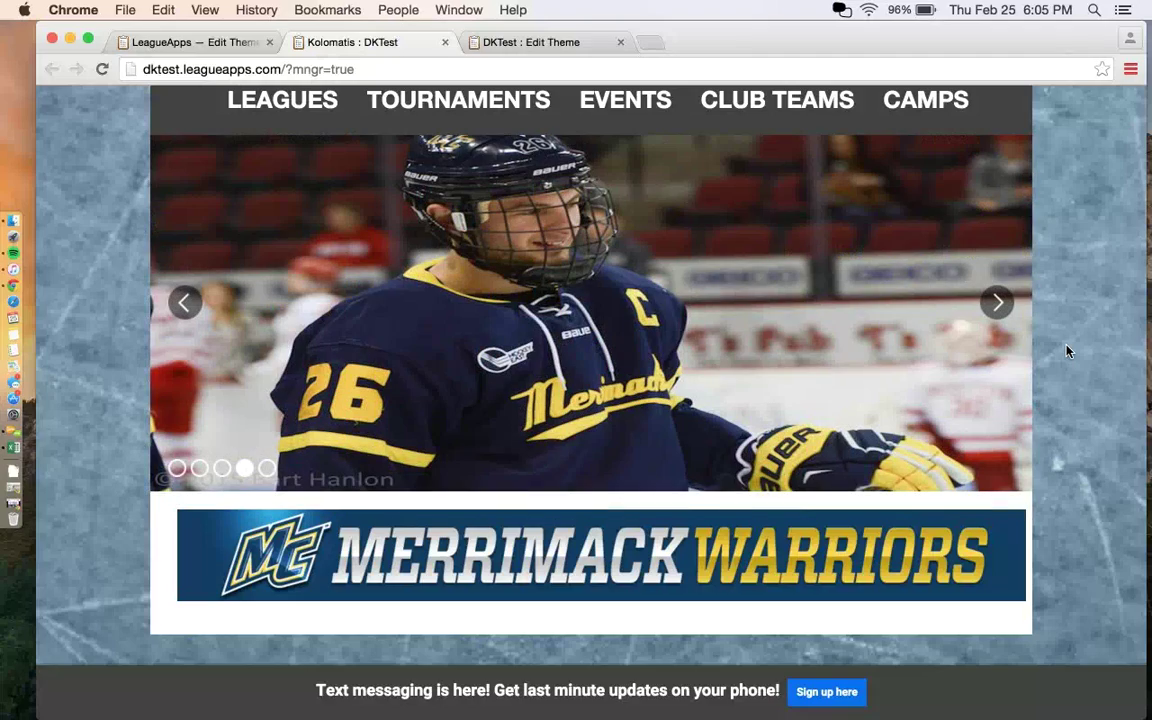
pyautogui.click(1000, 302)
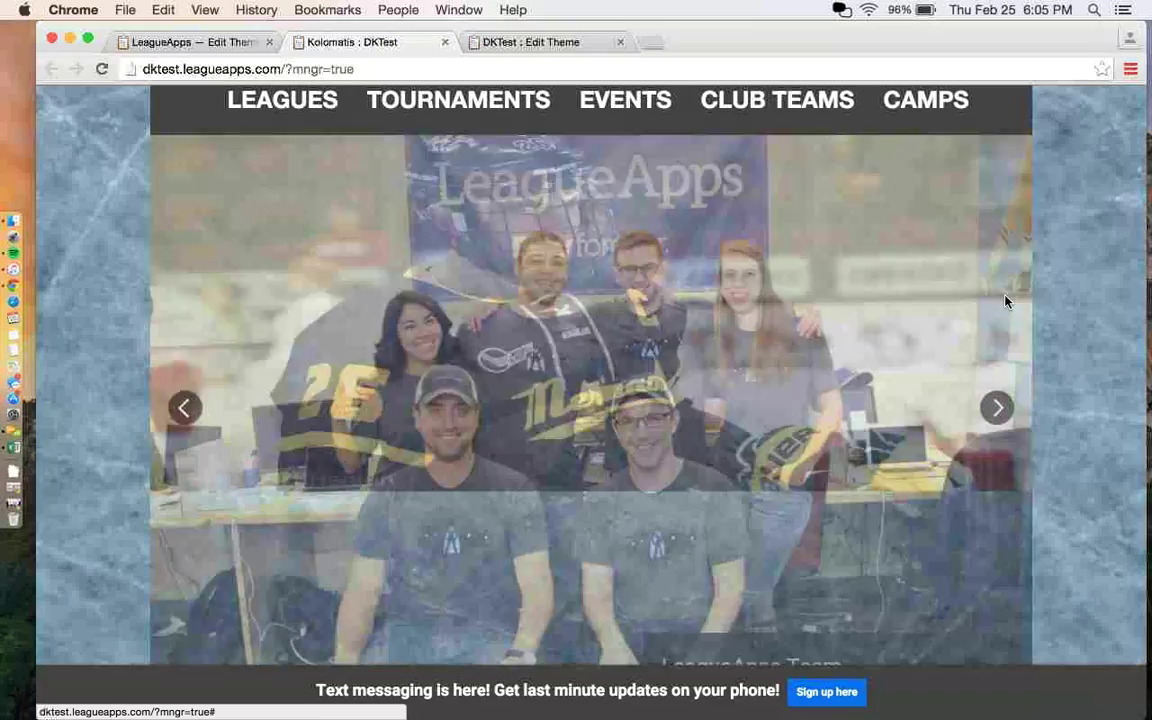
pyautogui.click(1000, 302)
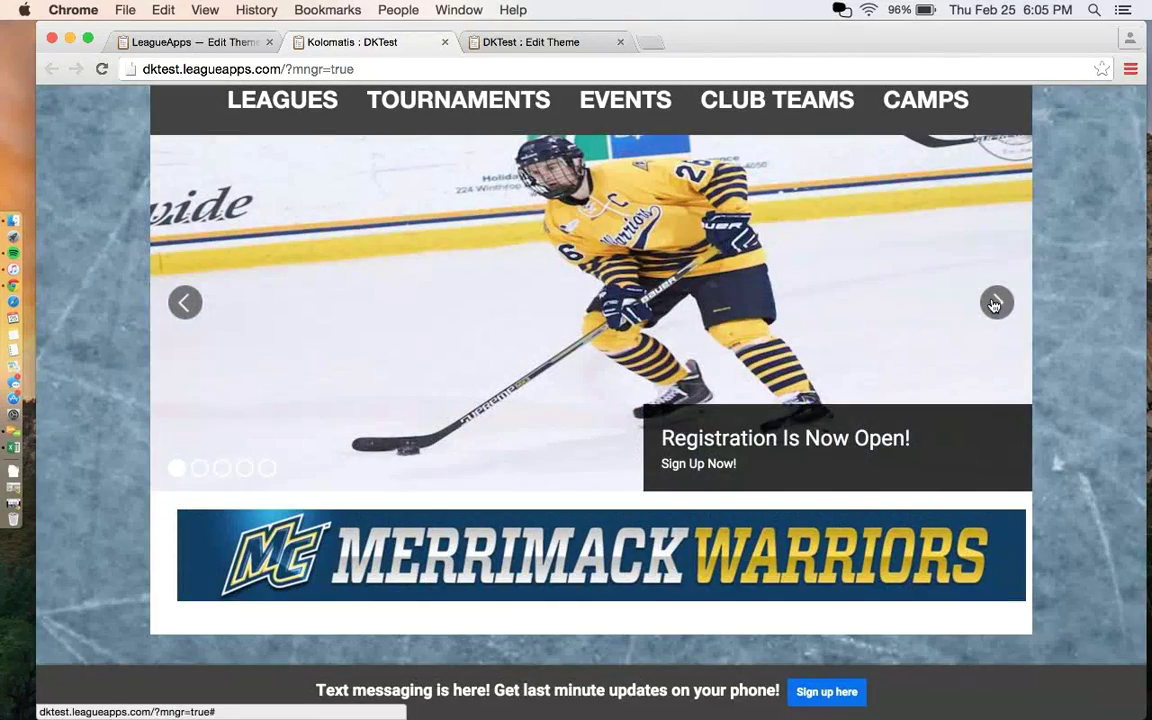
pyautogui.click(997, 302)
pyautogui.click(997, 302)
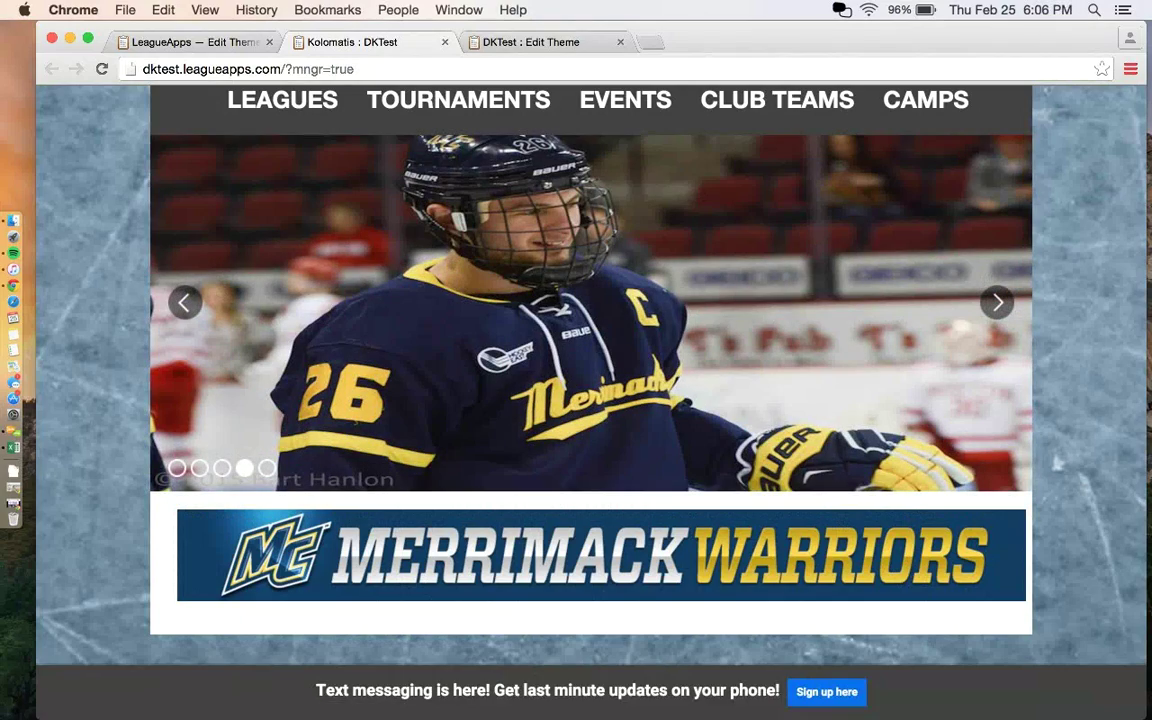
# Step: Advance the live homepage slider to the LeagueApps Team slide and examine its full height
pyautogui.click(995, 301)
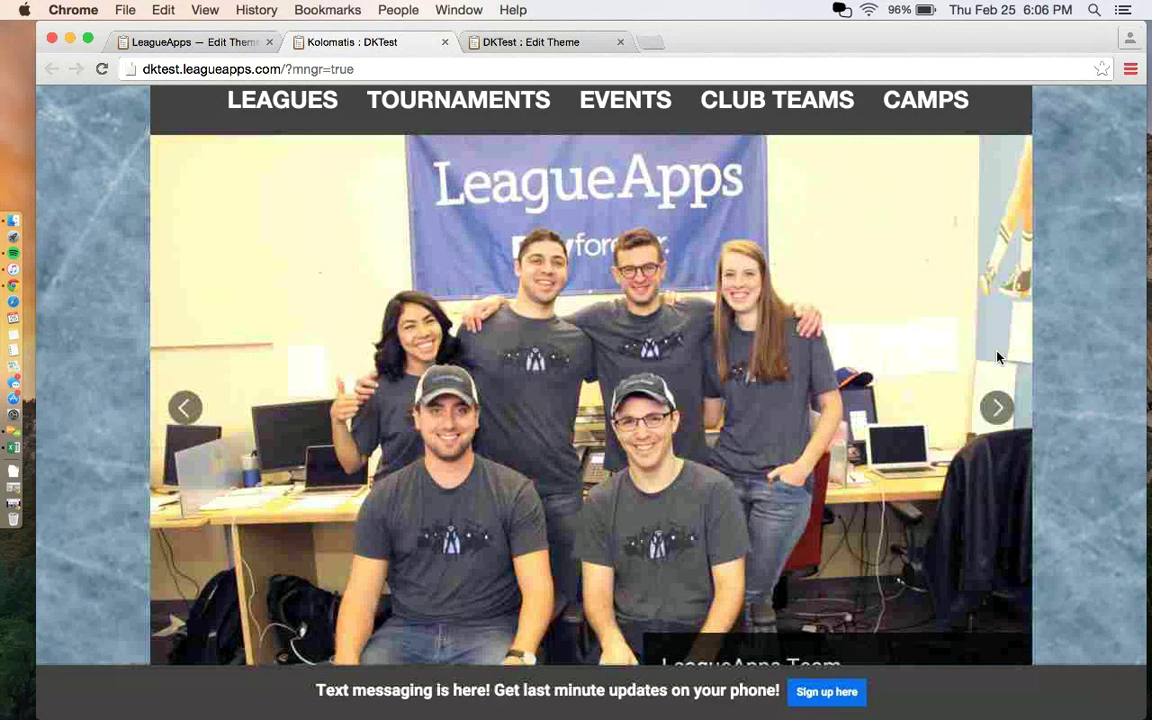
pyautogui.scroll(-3, 947, 347)
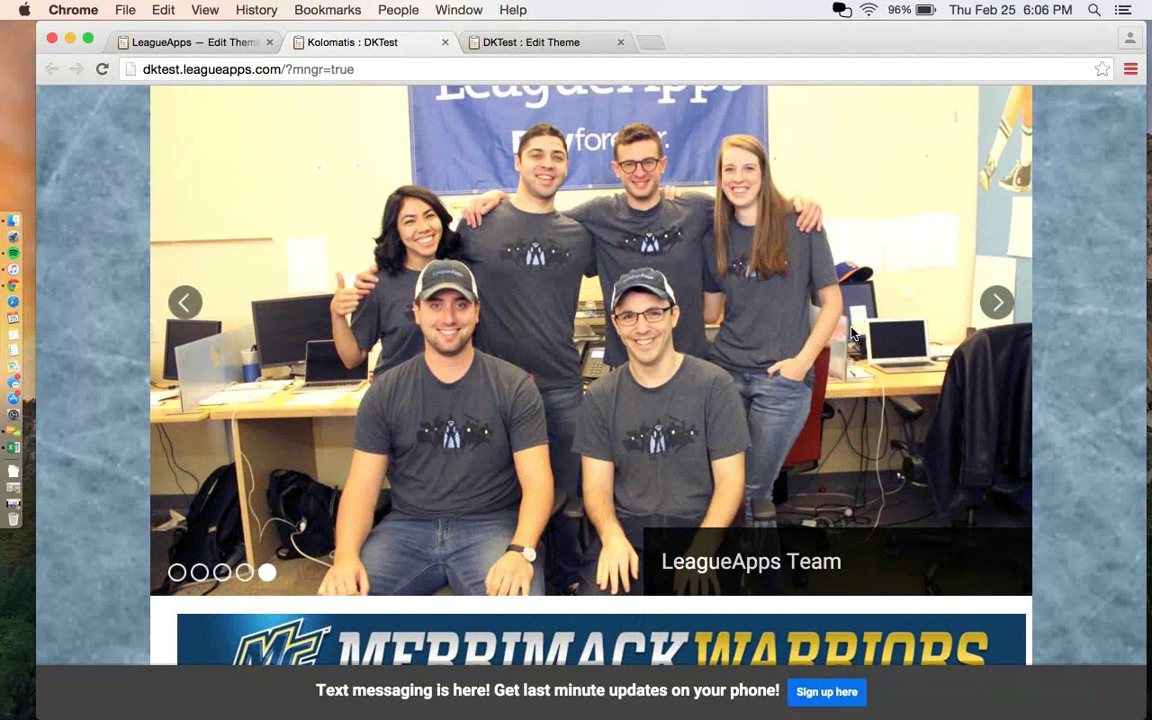
pyautogui.click(255, 41)
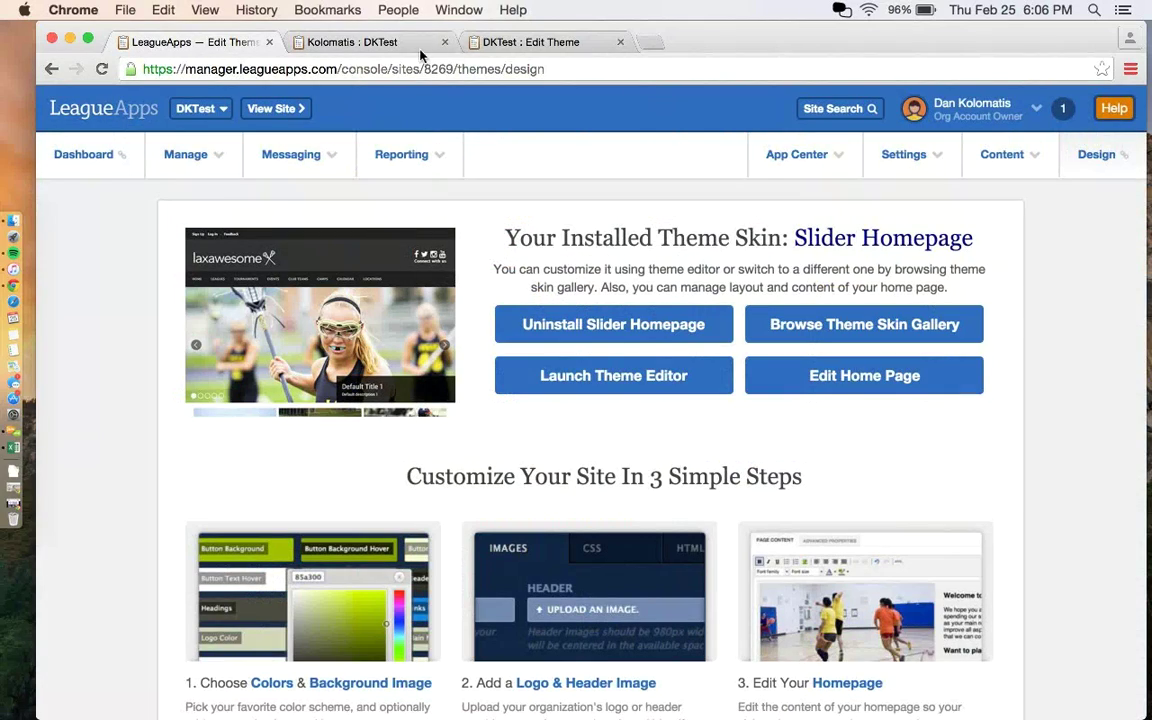
pyautogui.click(373, 43)
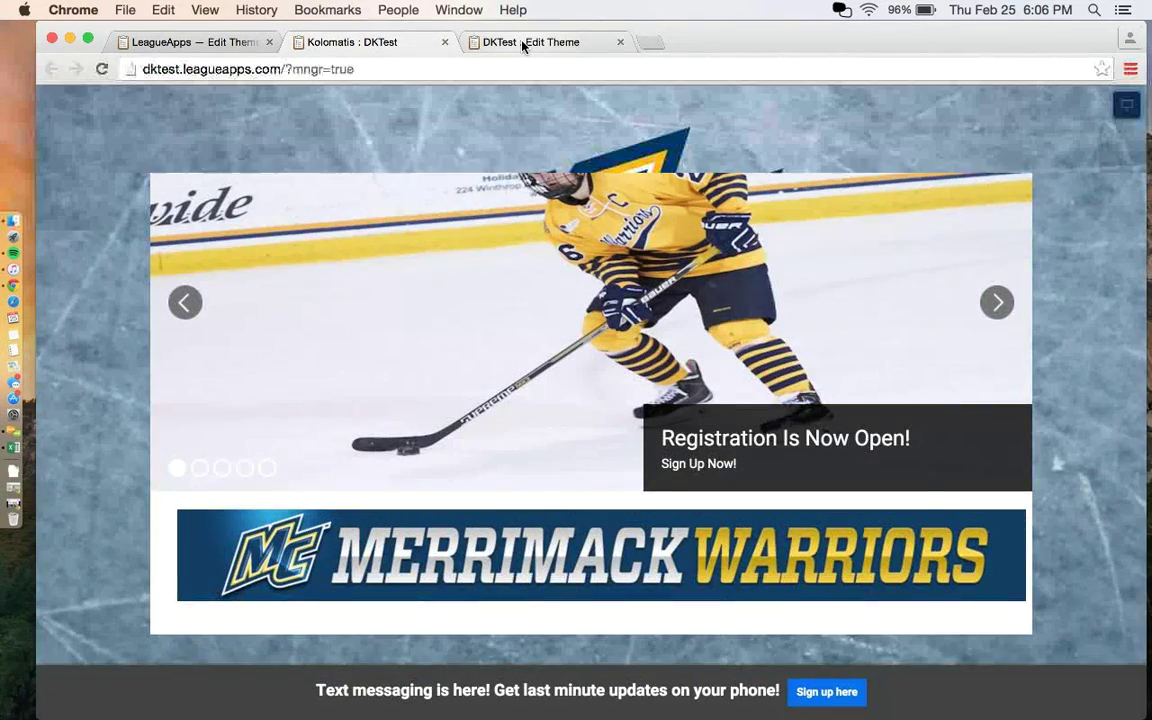
# Step: Open the theme editor's CSS settings and read through the custom CSS rules down to the end
pyautogui.click(522, 43)
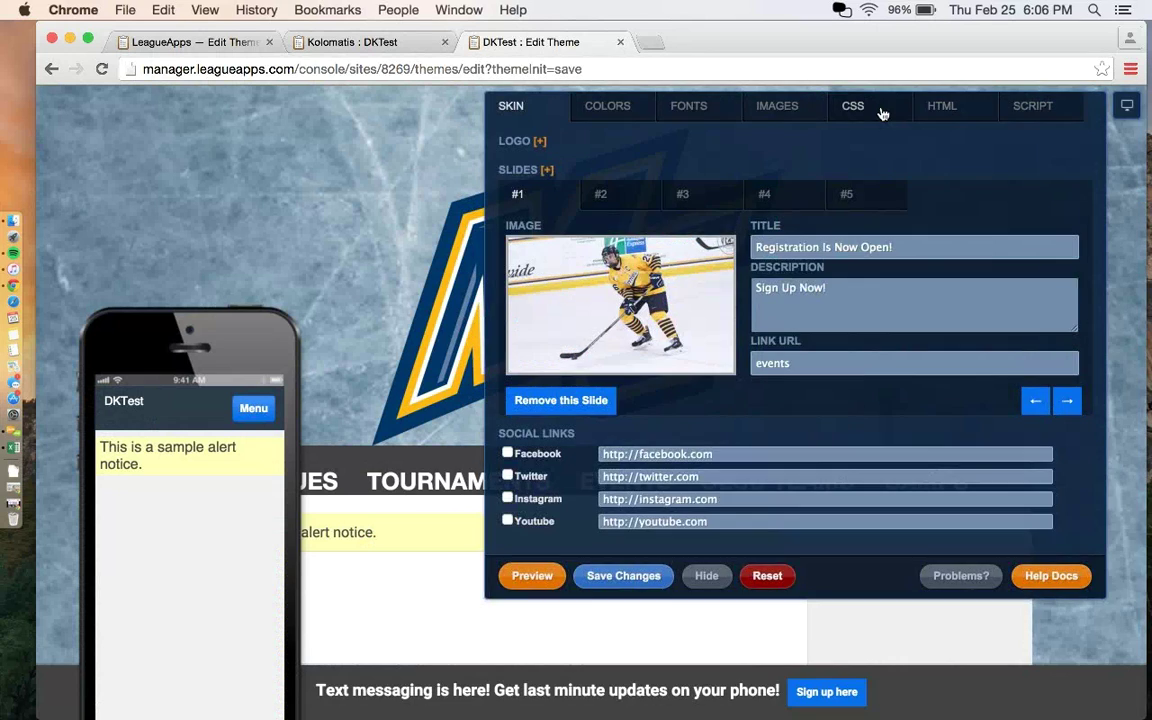
pyautogui.click(881, 111)
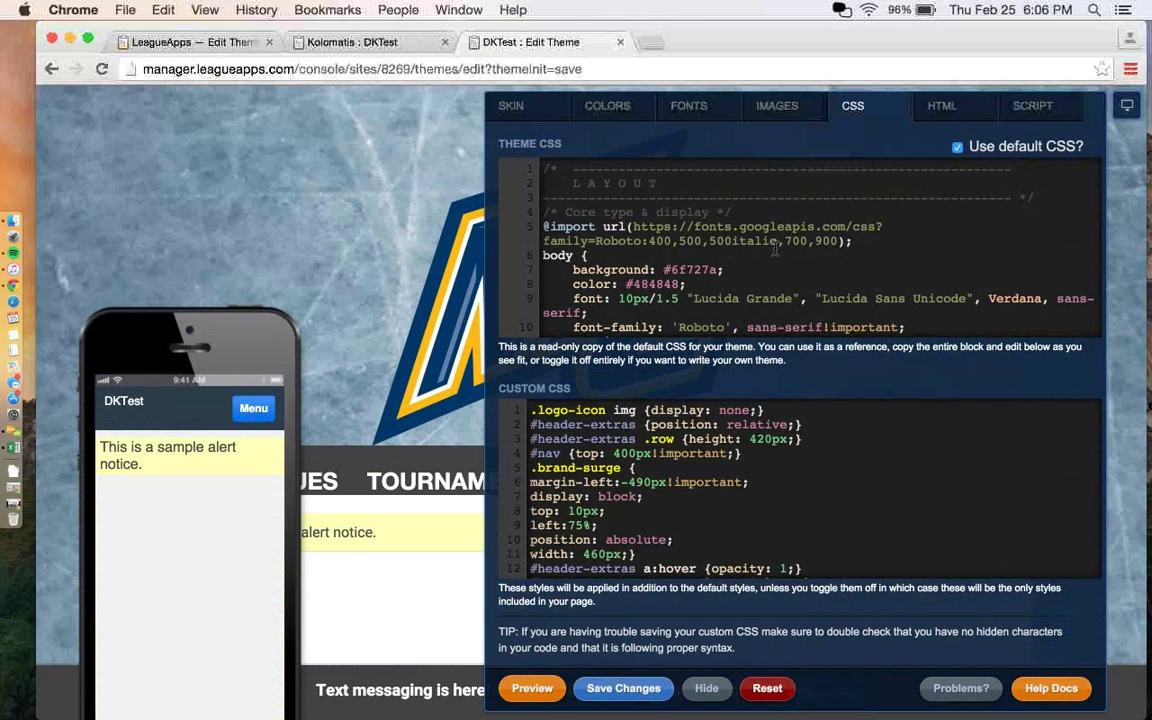
pyautogui.scroll(-2, 700, 490)
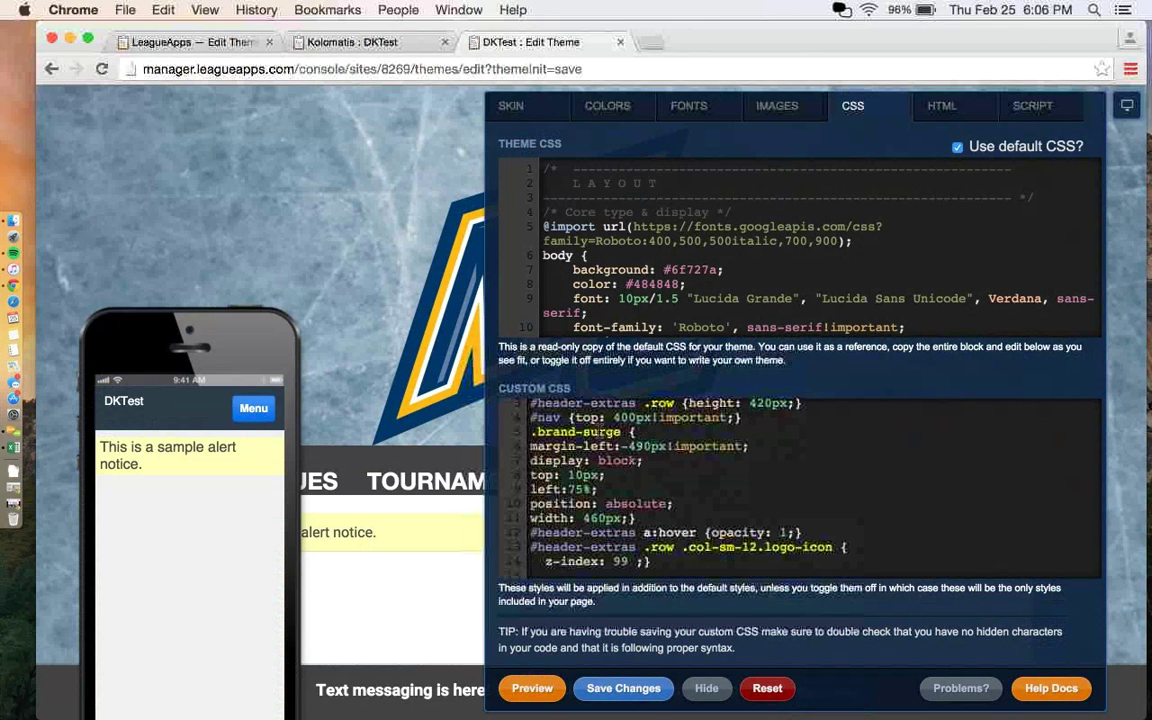
pyautogui.scroll(-5, 621, 433)
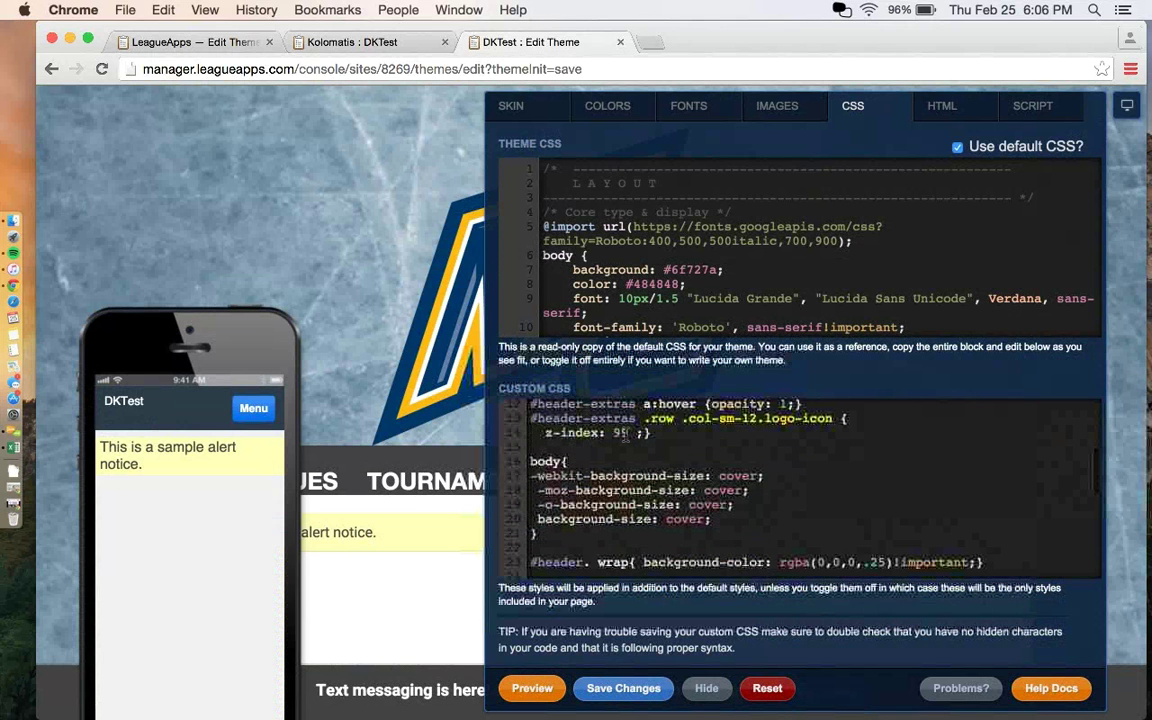
pyautogui.scroll(-5, 622, 433)
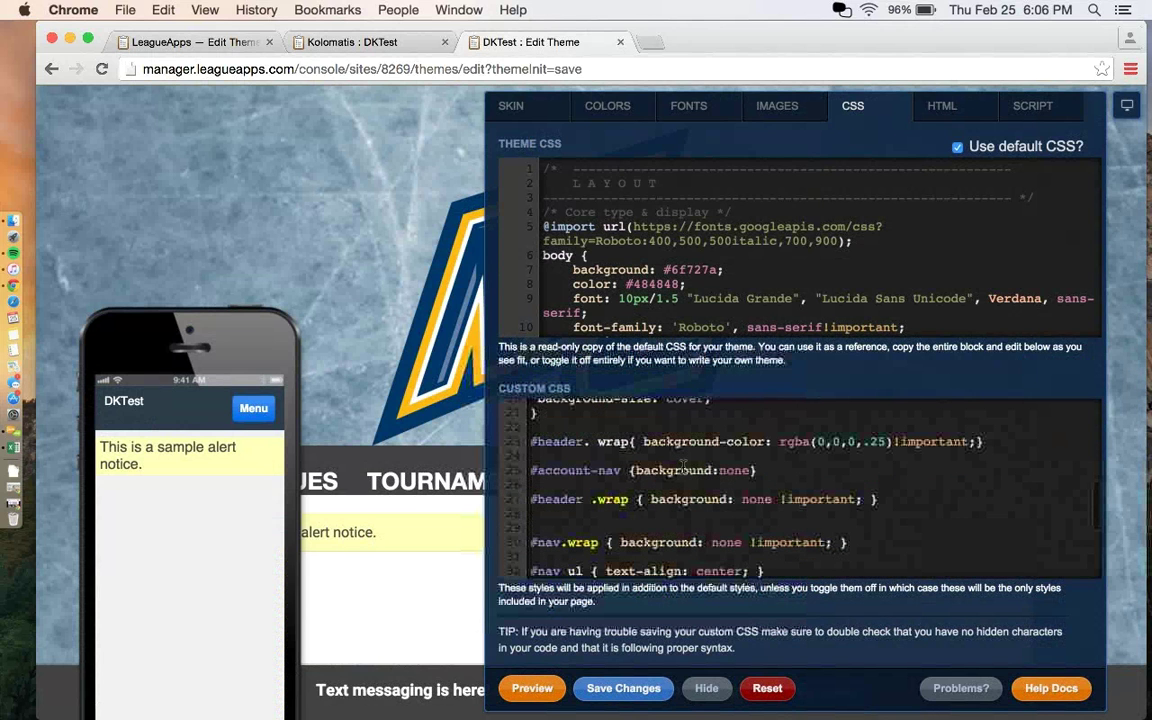
pyautogui.scroll(-1, 362, 330)
pyautogui.scroll(-4, 362, 330)
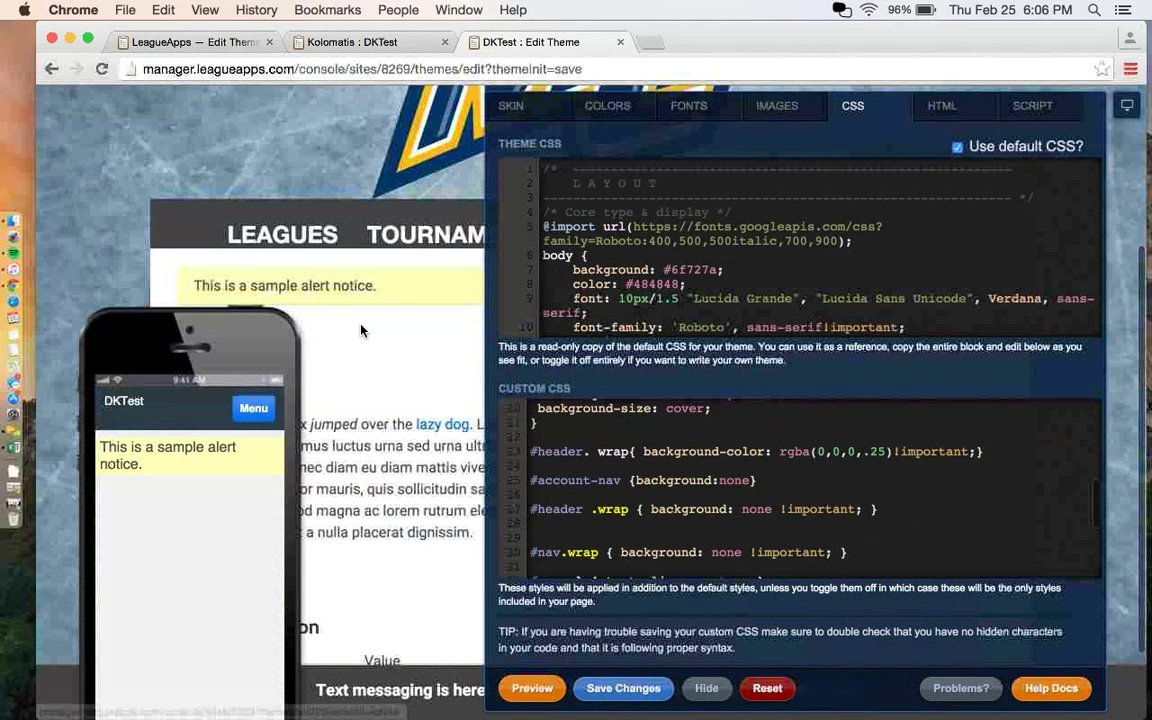
pyautogui.scroll(5, 362, 330)
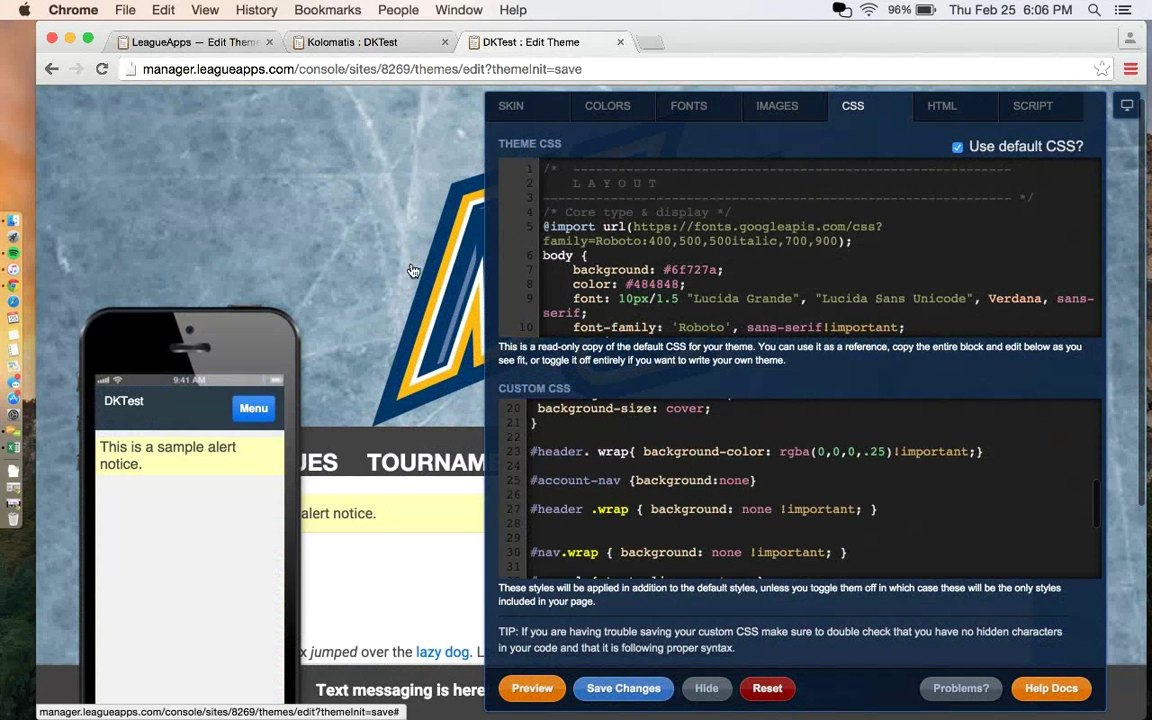
pyautogui.scroll(-4, 658, 430)
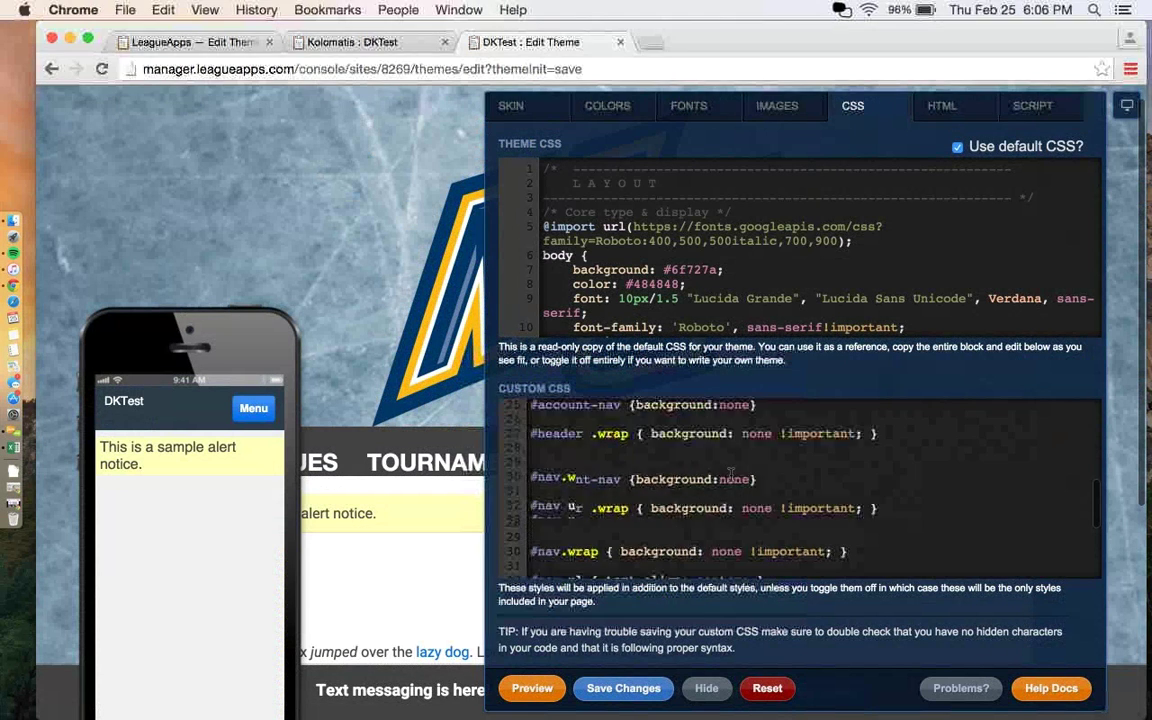
pyautogui.scroll(-3, 730, 478)
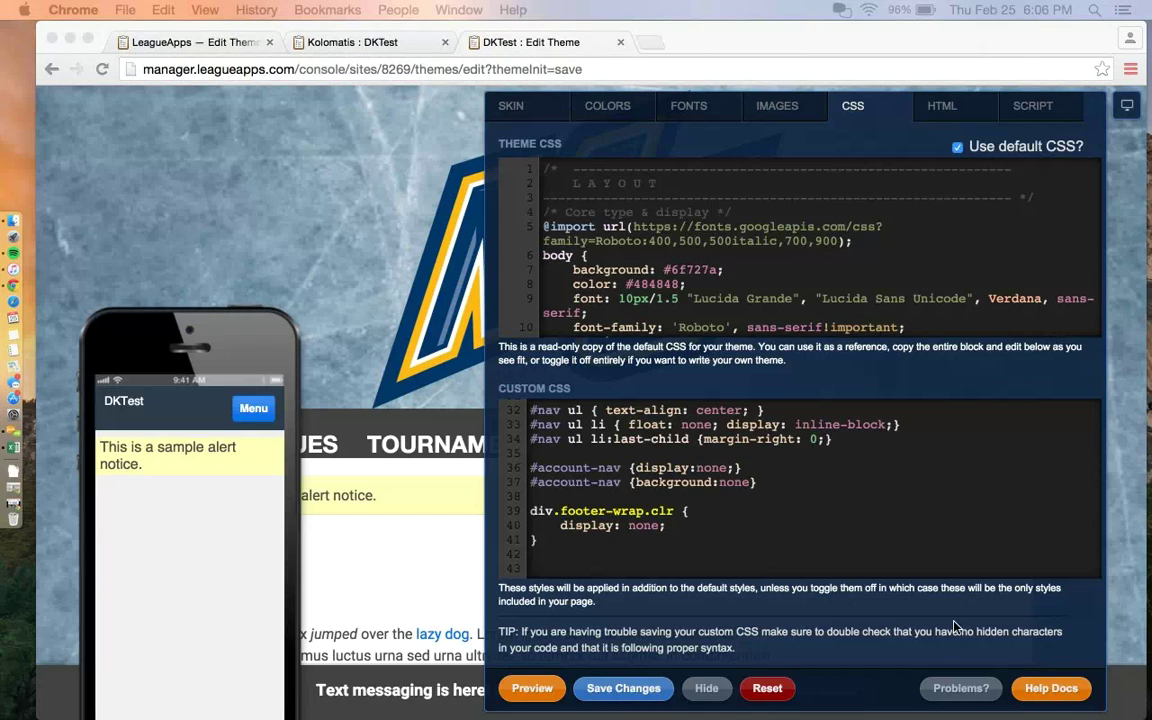
# Step: Examine how the background image behaves on the live DKTest homepage while the page scrolls
pyautogui.click(350, 44)
pyautogui.scroll(3, 418, 215)
pyautogui.scroll(-3, 418, 215)
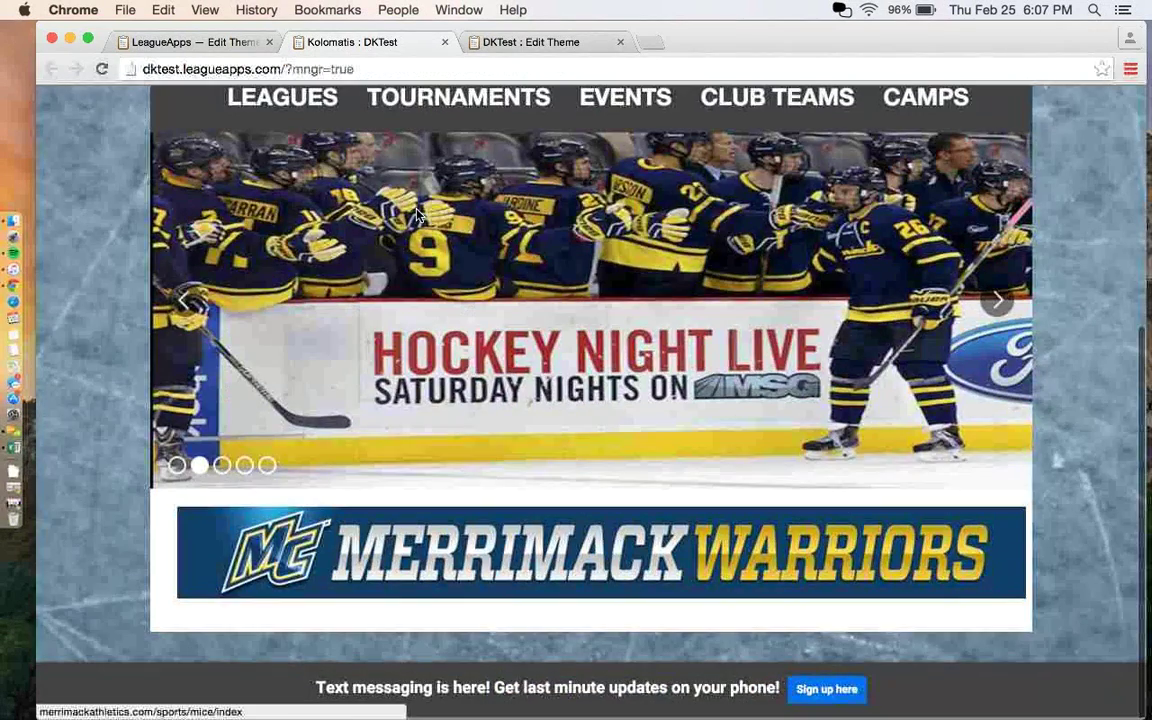
pyautogui.scroll(5, 418, 215)
pyautogui.scroll(-5, 1065, 263)
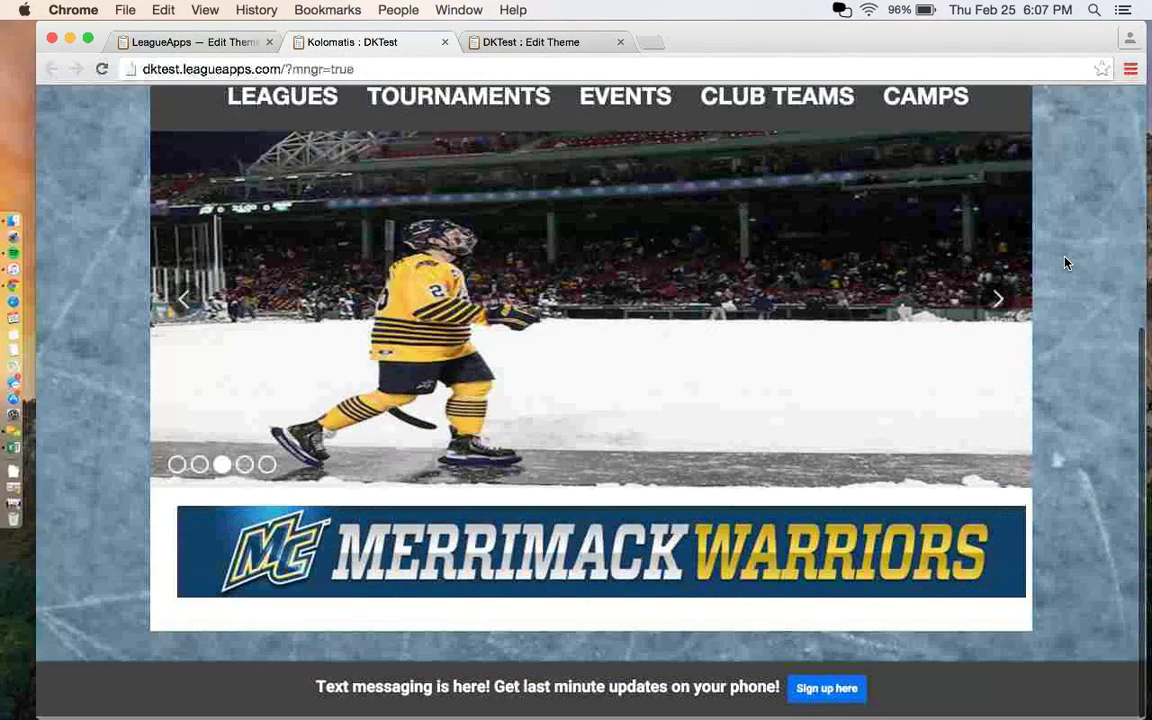
pyautogui.scroll(3, 1065, 263)
# Step: Append the custom CSS rule body{ background-attachment: fixed;} after the footer rule and save the theme changes
pyautogui.click(512, 41)
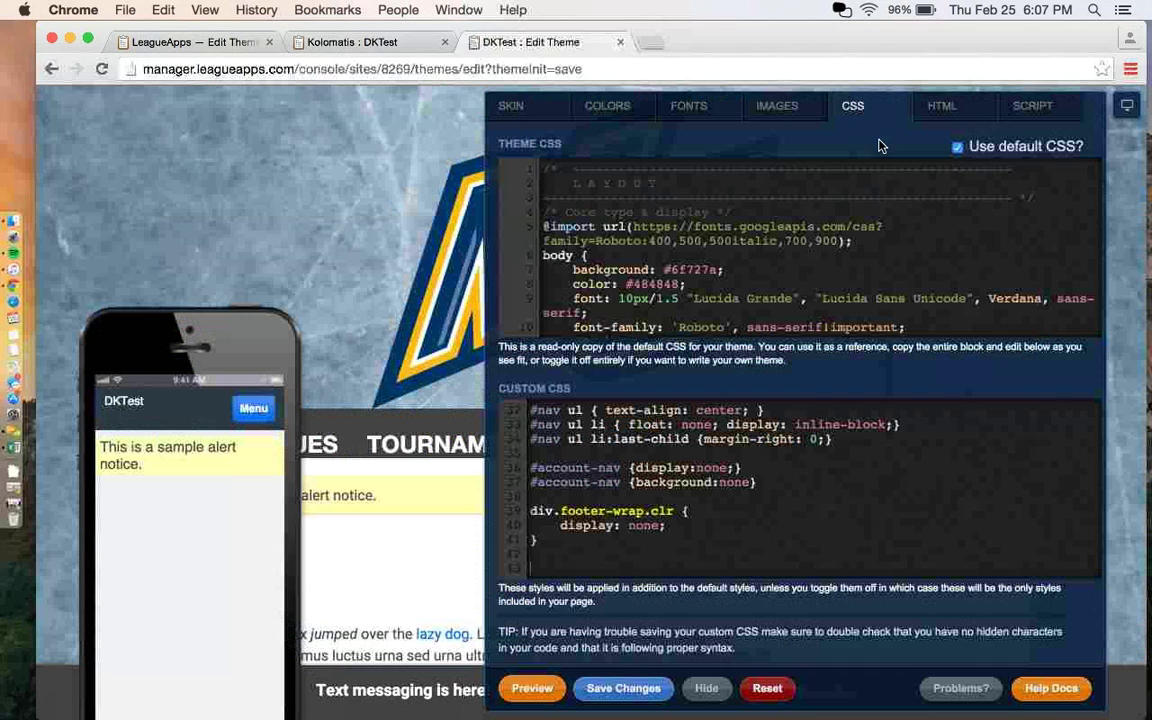
pyautogui.write('body{   background-attachment: fixed;}')
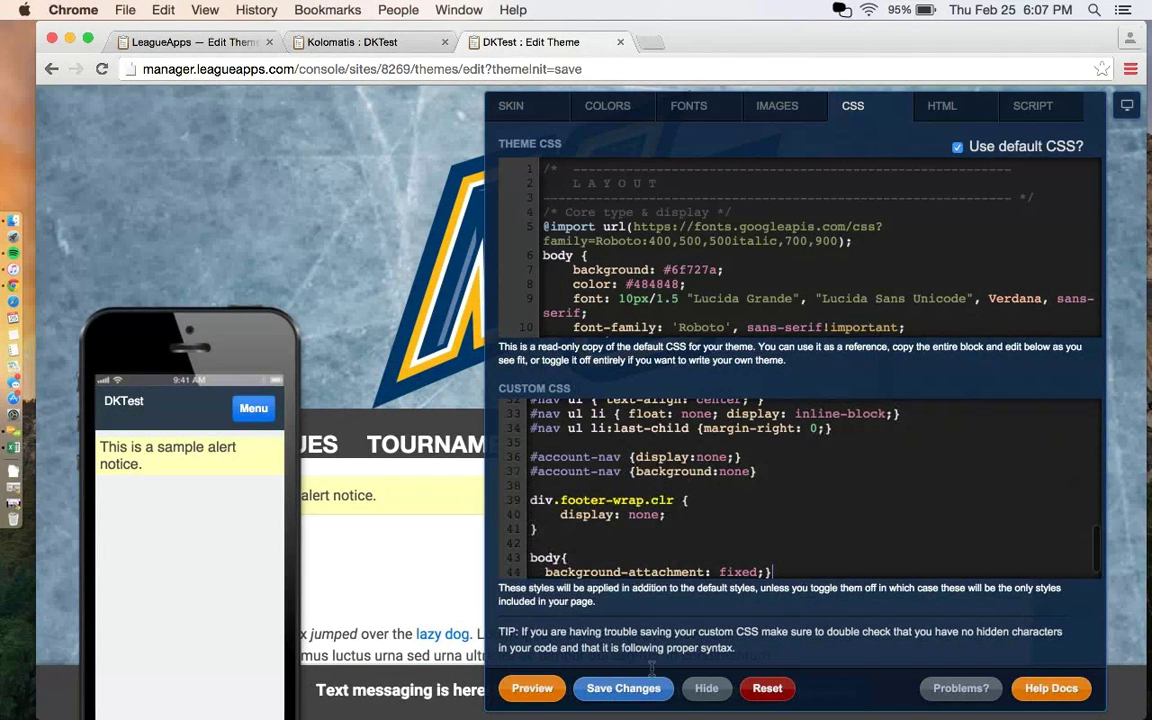
pyautogui.scroll(-1, 600, 501)
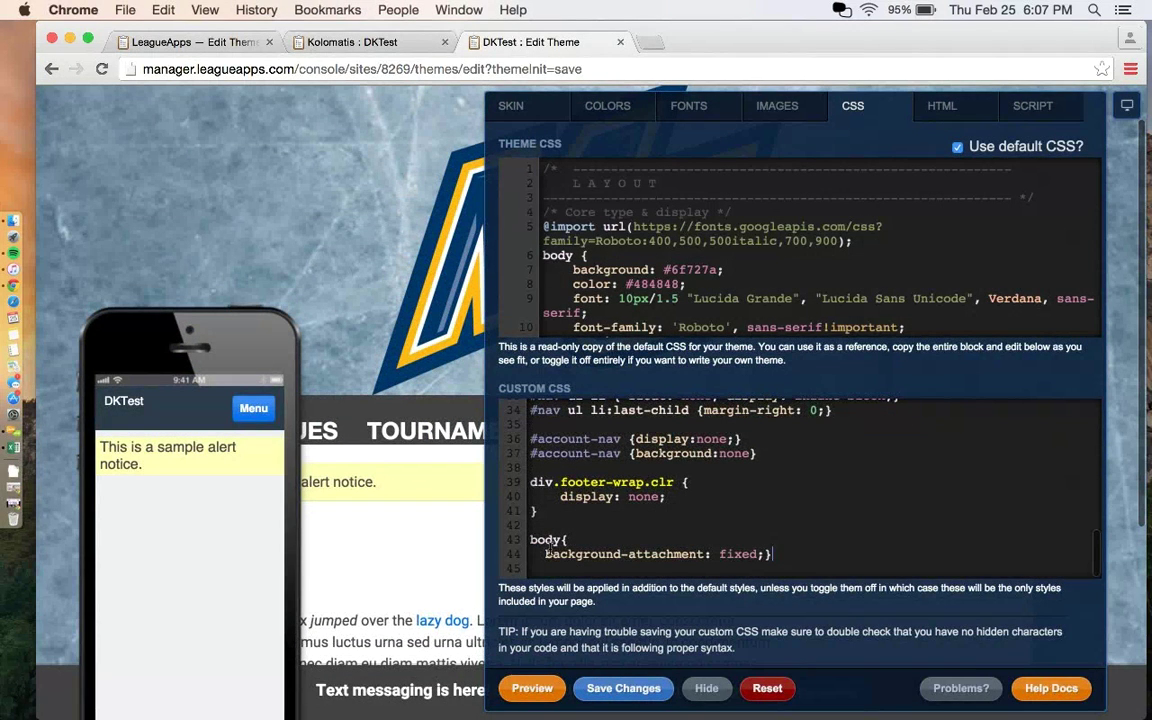
pyautogui.click(624, 689)
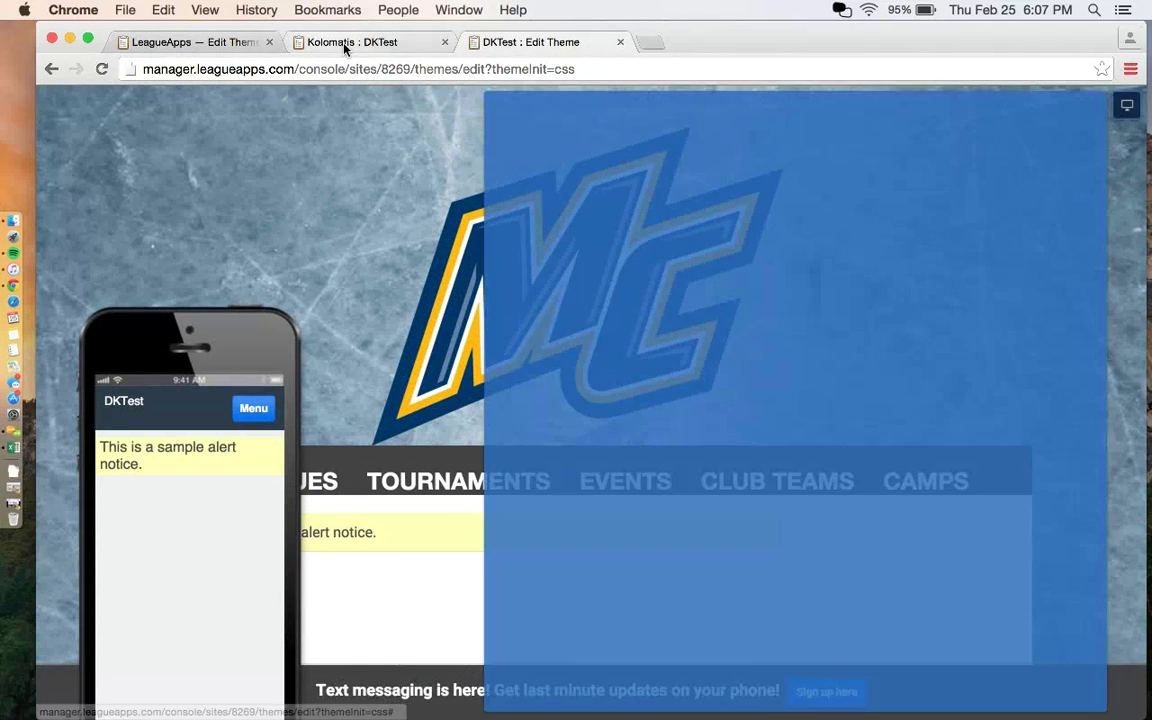
# Step: Reload the live homepage and check the background image's behavior while the page scrolls
pyautogui.click(344, 47)
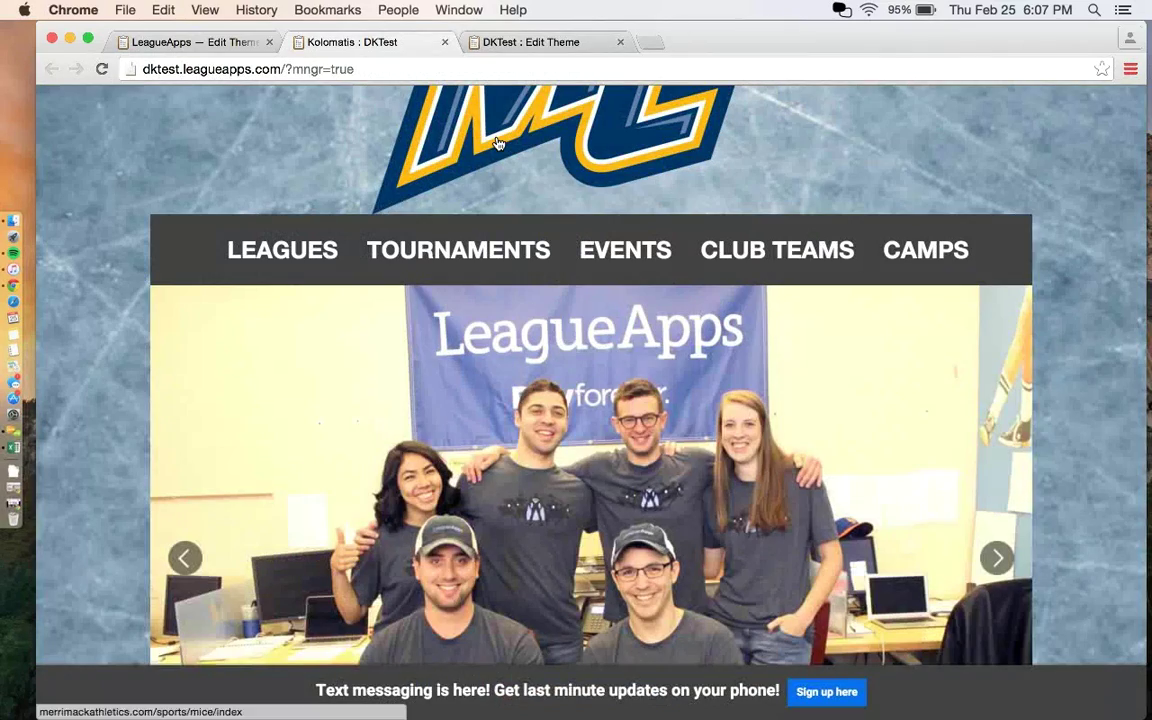
pyautogui.press('super+r')
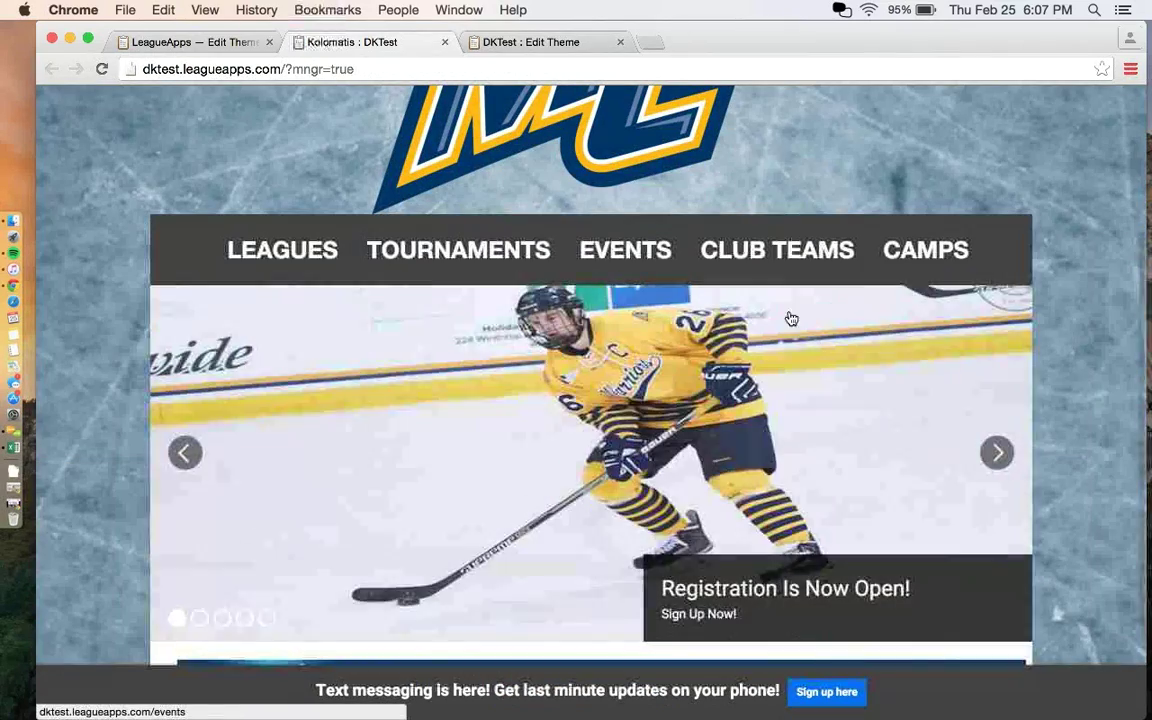
pyautogui.scroll(2, 1093, 255)
pyautogui.scroll(-1, 1093, 253)
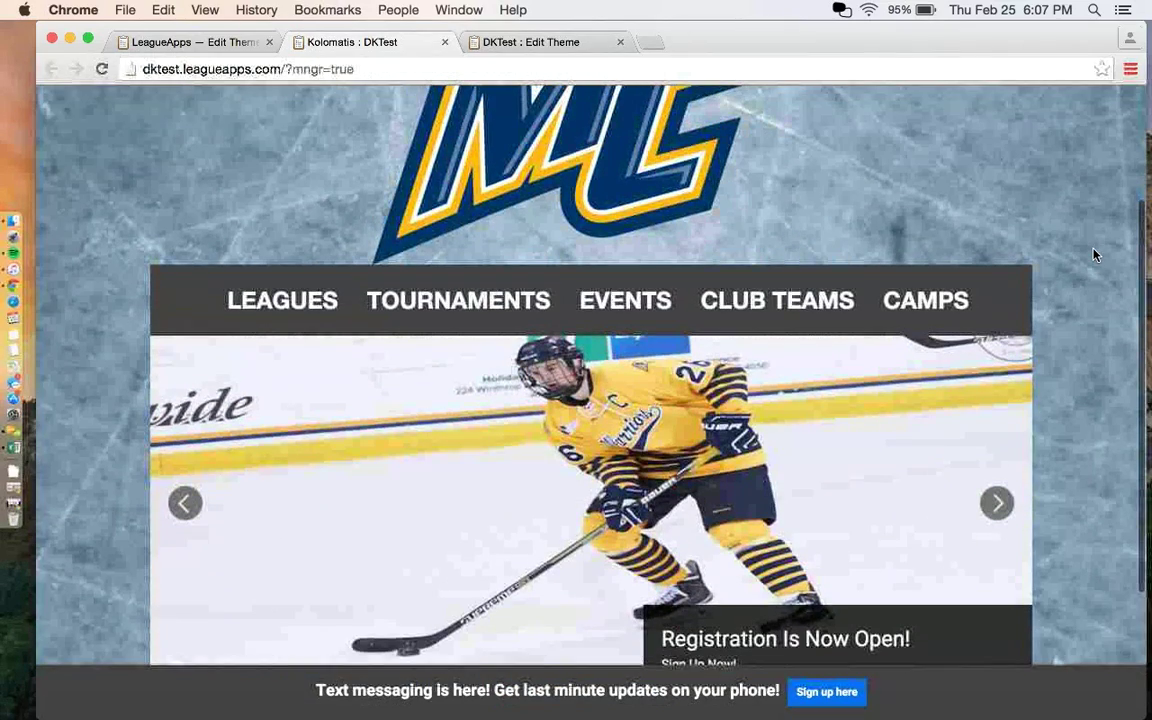
pyautogui.press('super+r')
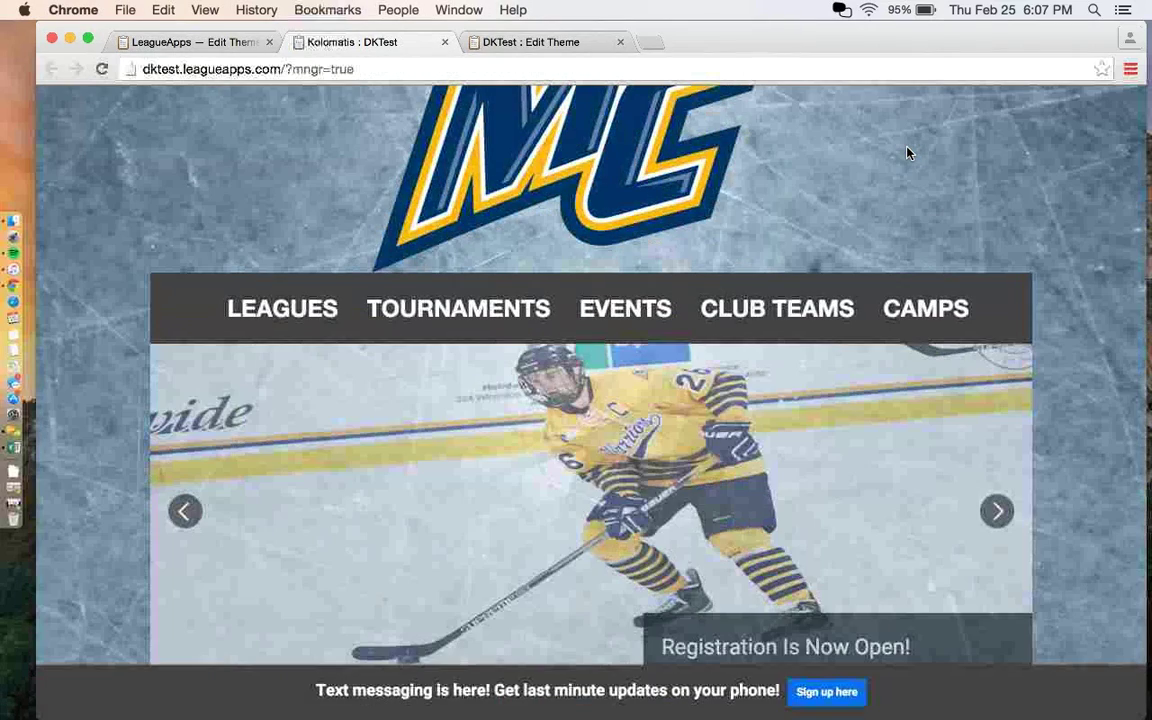
pyautogui.scroll(3, 905, 154)
pyautogui.scroll(-3, 1059, 226)
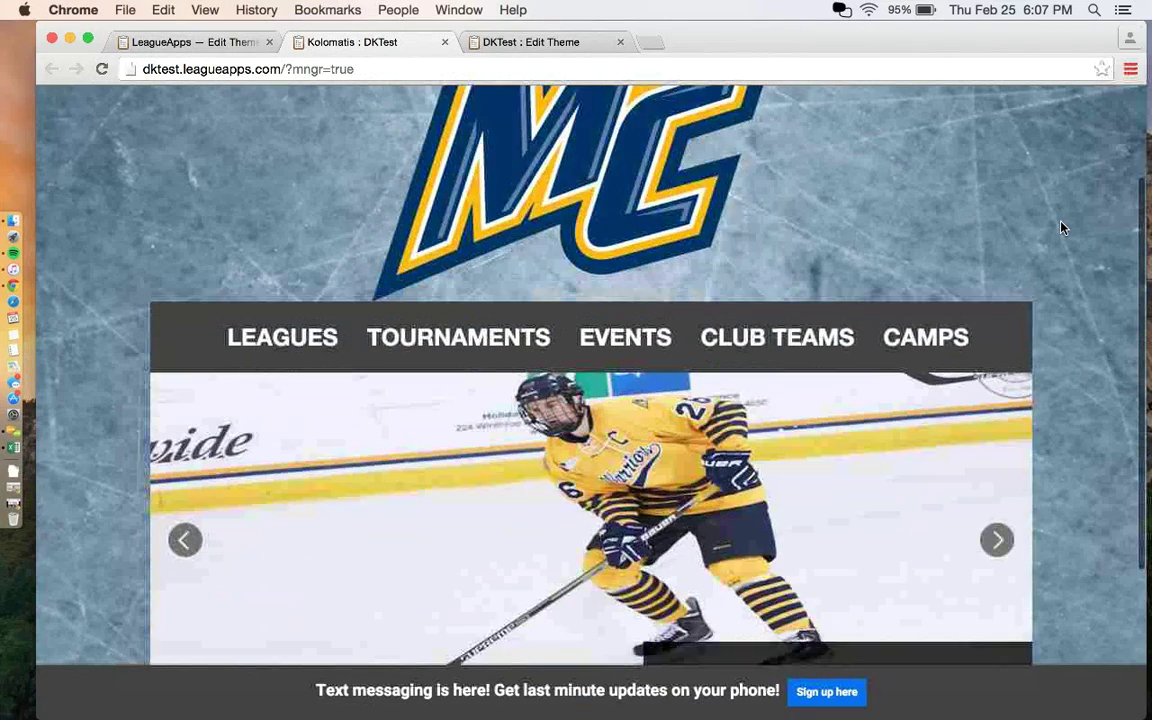
pyautogui.scroll(-4, 1062, 228)
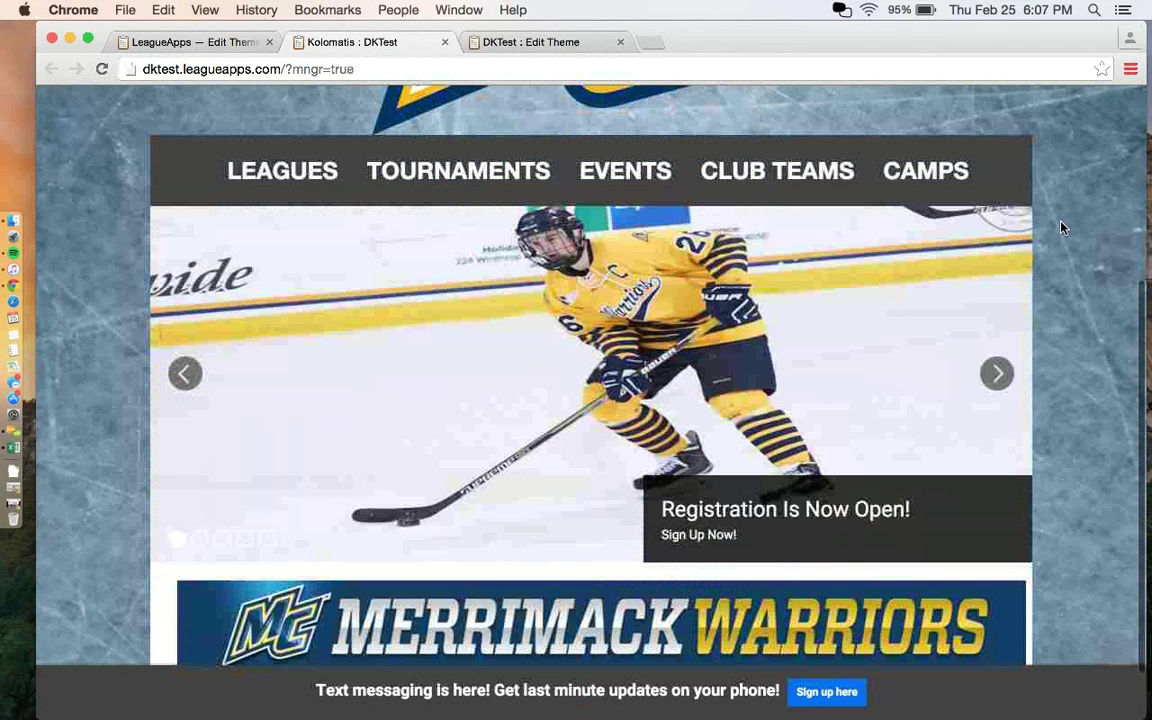
pyautogui.scroll(5, 1062, 228)
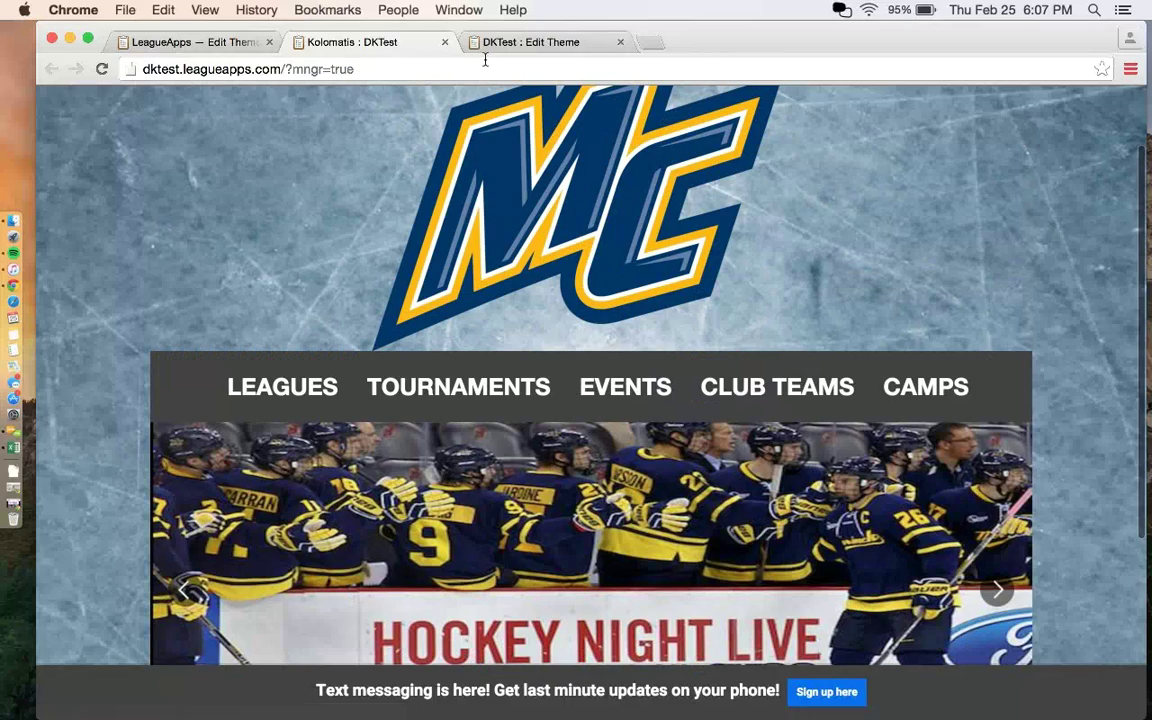
# Step: Append the custom CSS rule #nav .wrap { background-color: transparent; } after the body rule and save the theme changes
pyautogui.click(556, 43)
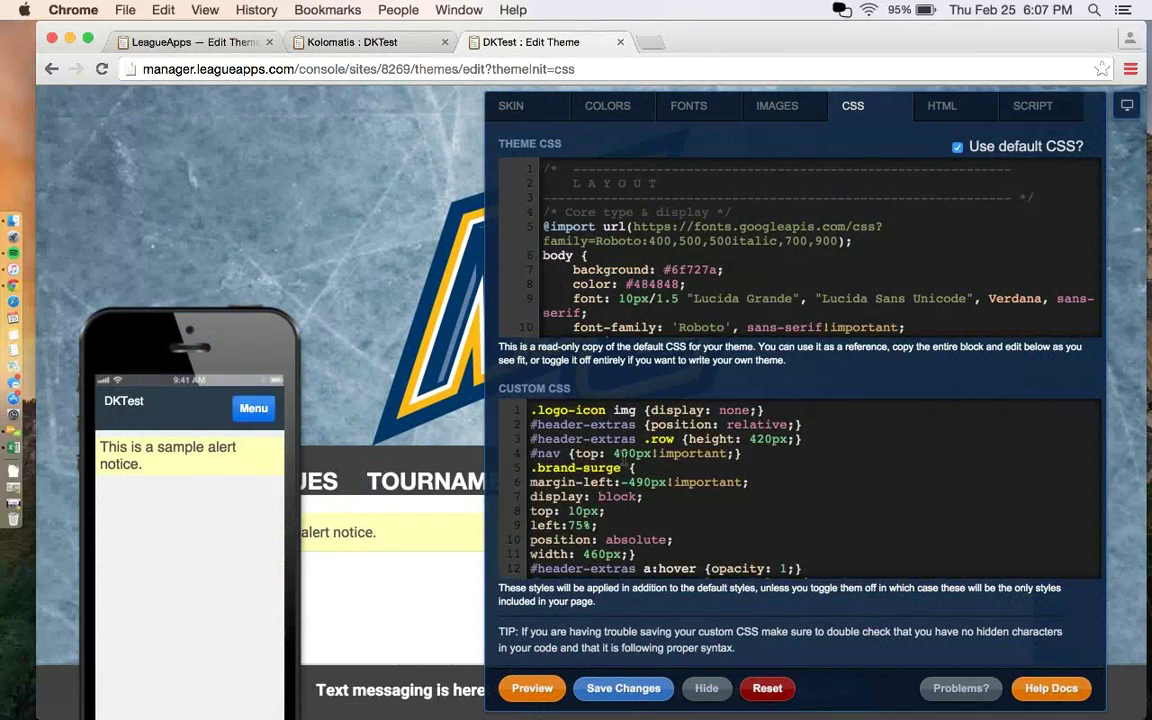
pyautogui.scroll(-5, 624, 455)
pyautogui.click(352, 42)
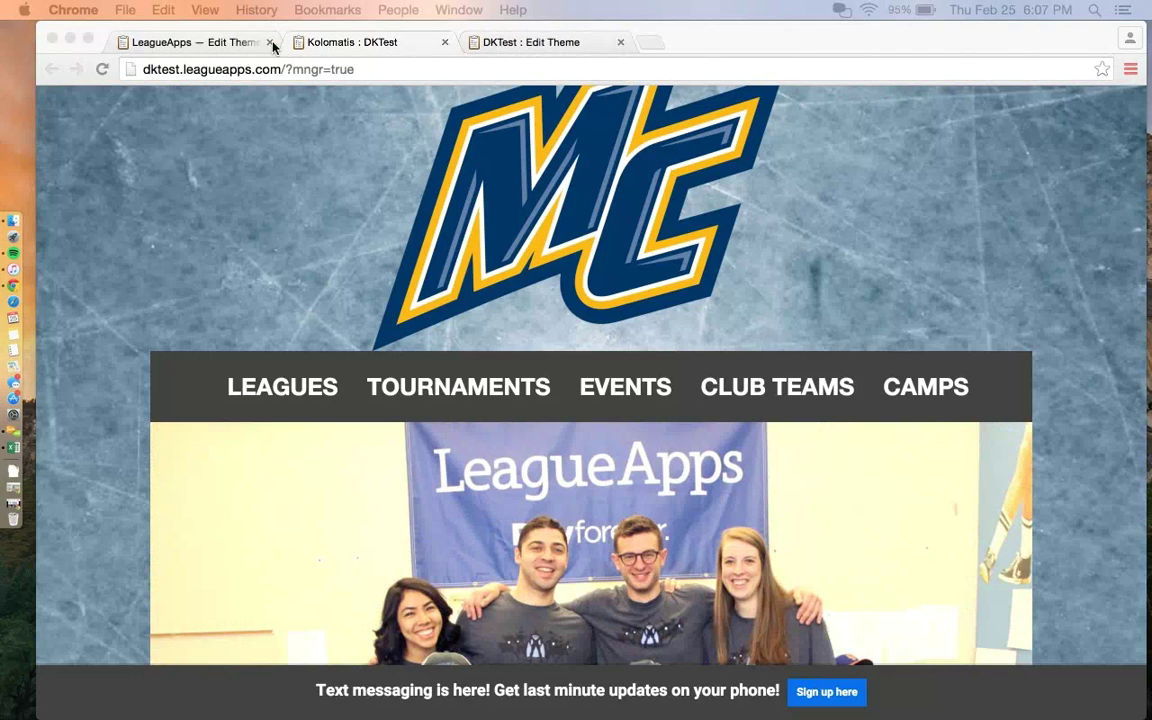
pyautogui.click(214, 44)
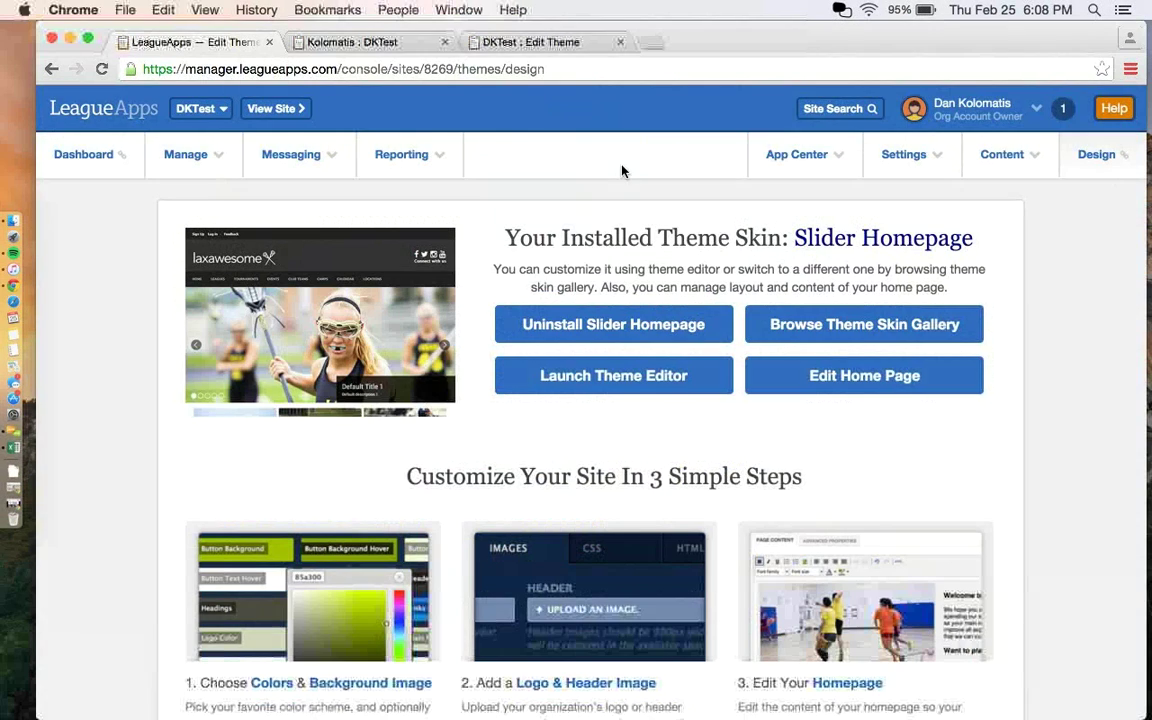
pyautogui.click(530, 42)
pyautogui.scroll(-10, 808, 441)
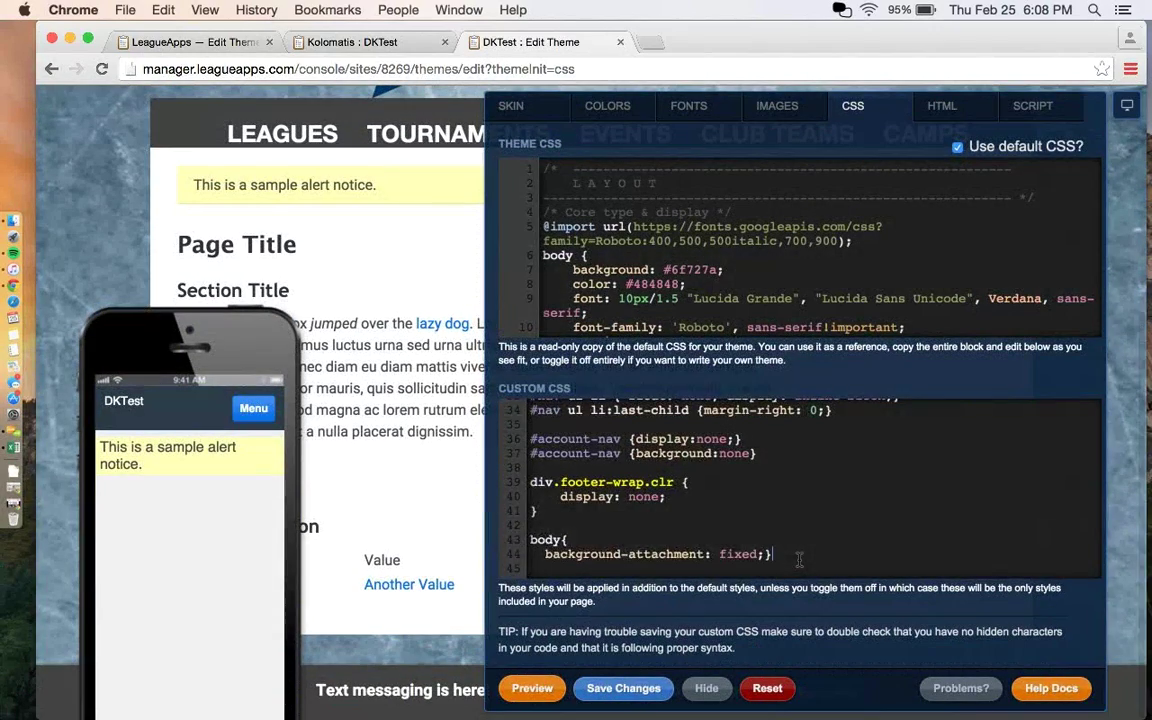
pyautogui.press('Return')
pyautogui.write('#nav .wrap {     background-color: transparent; }')
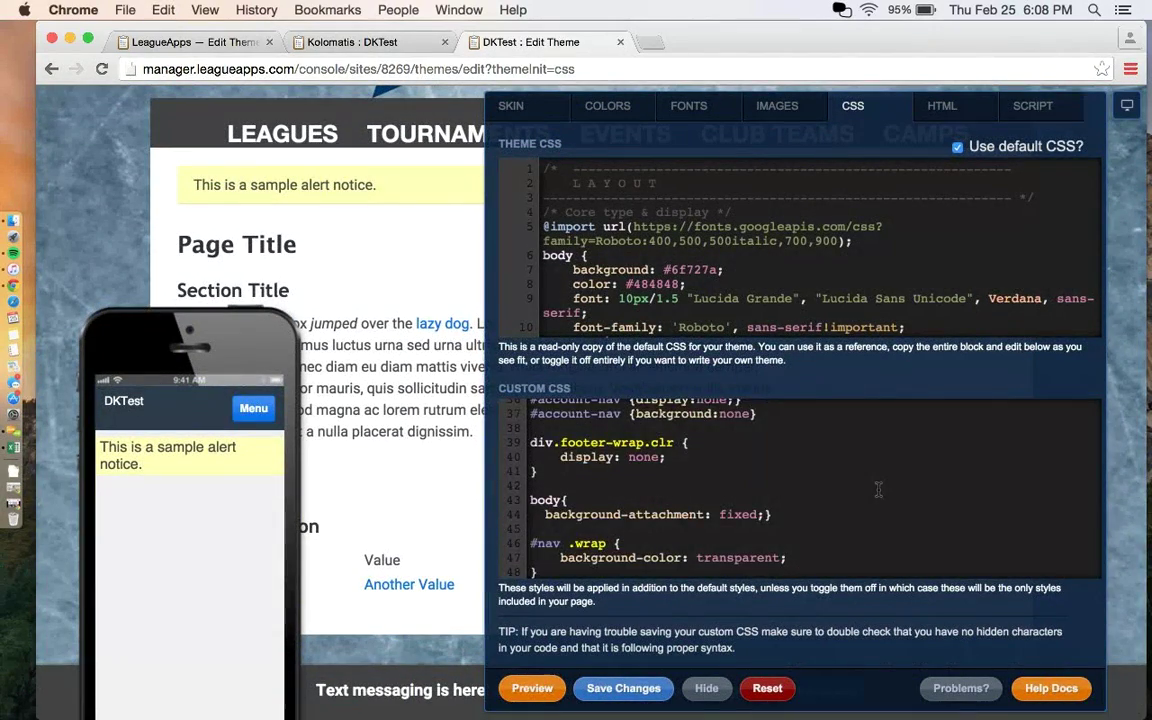
pyautogui.press('Return')
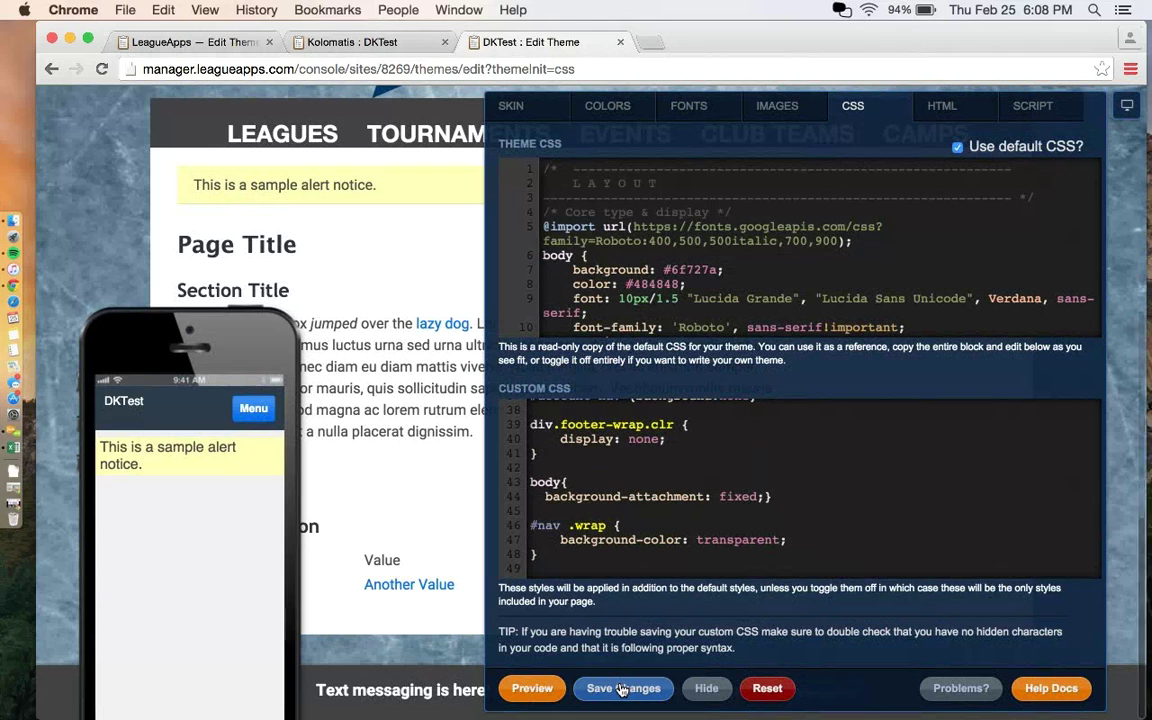
pyautogui.click(622, 688)
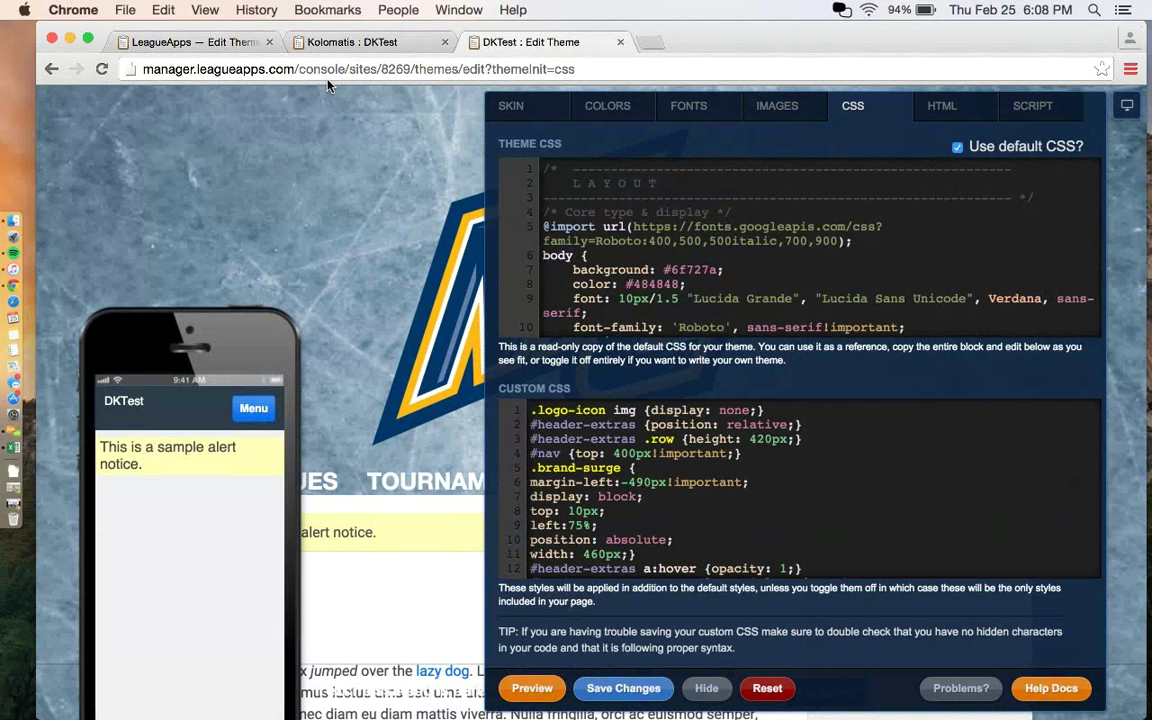
# Step: Reload the live homepage to check the navigation bar's background
pyautogui.click(305, 42)
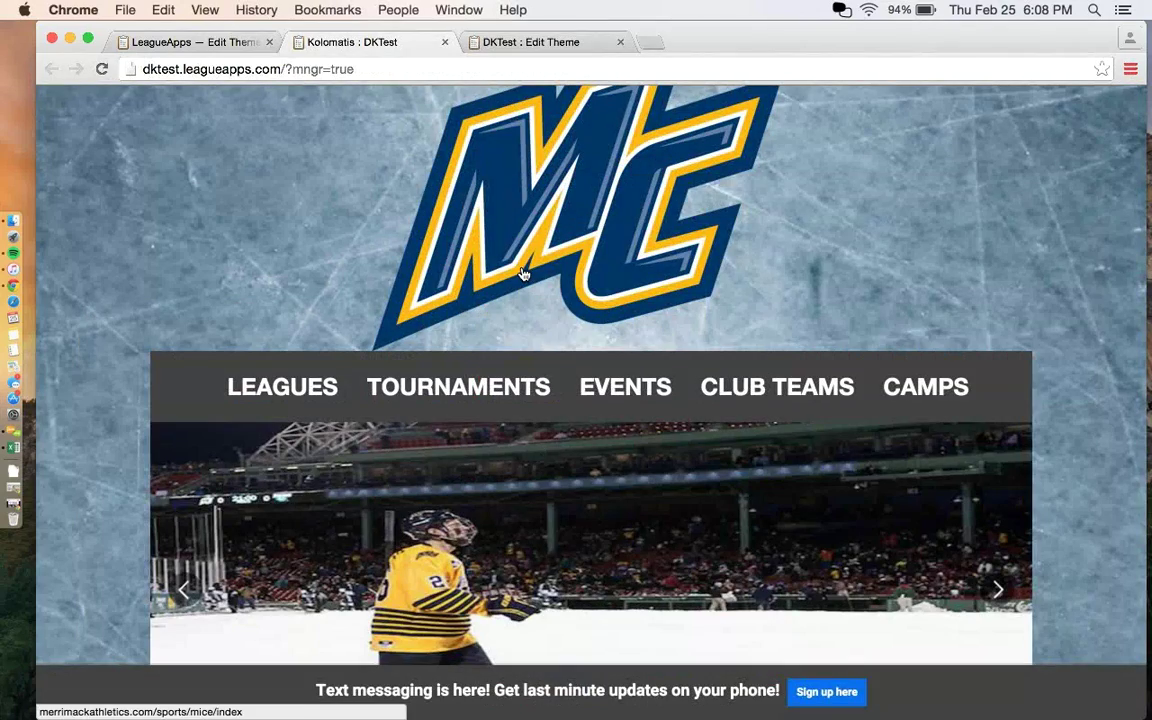
pyautogui.press('super+r')
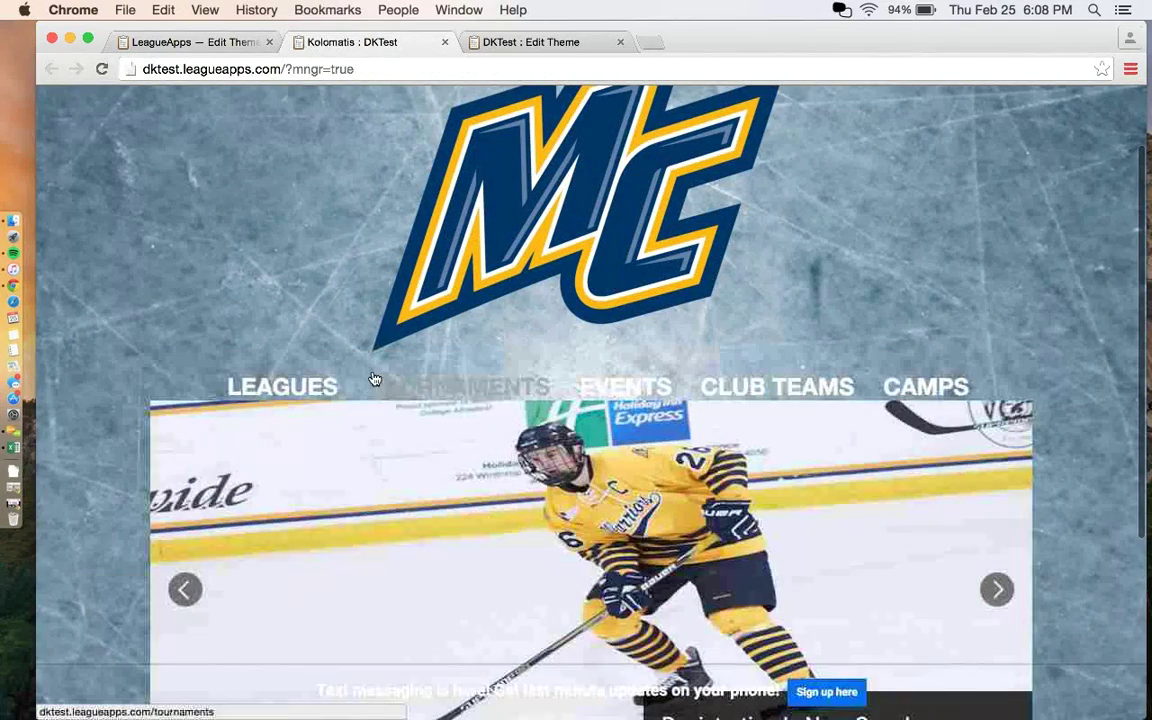
# Step: Look over the live homepage from the logo and navigation down to the banner below the slider
pyautogui.scroll(-3, 283, 636)
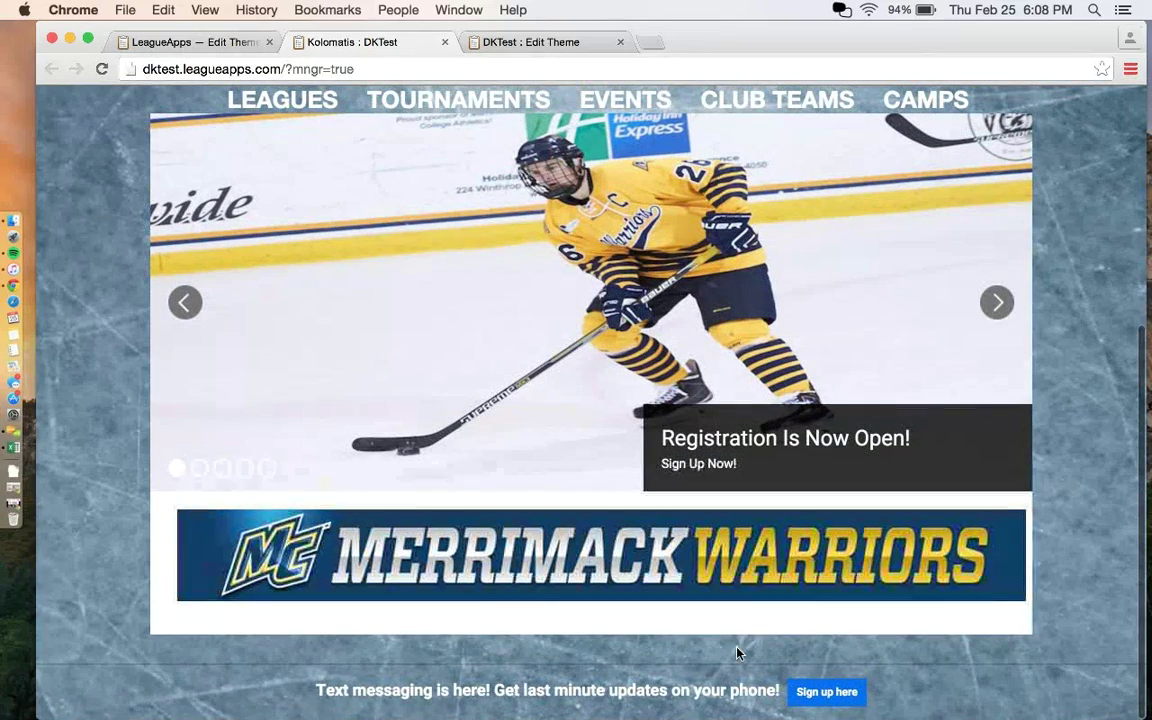
pyautogui.scroll(5, 724, 288)
pyautogui.scroll(-1, 724, 288)
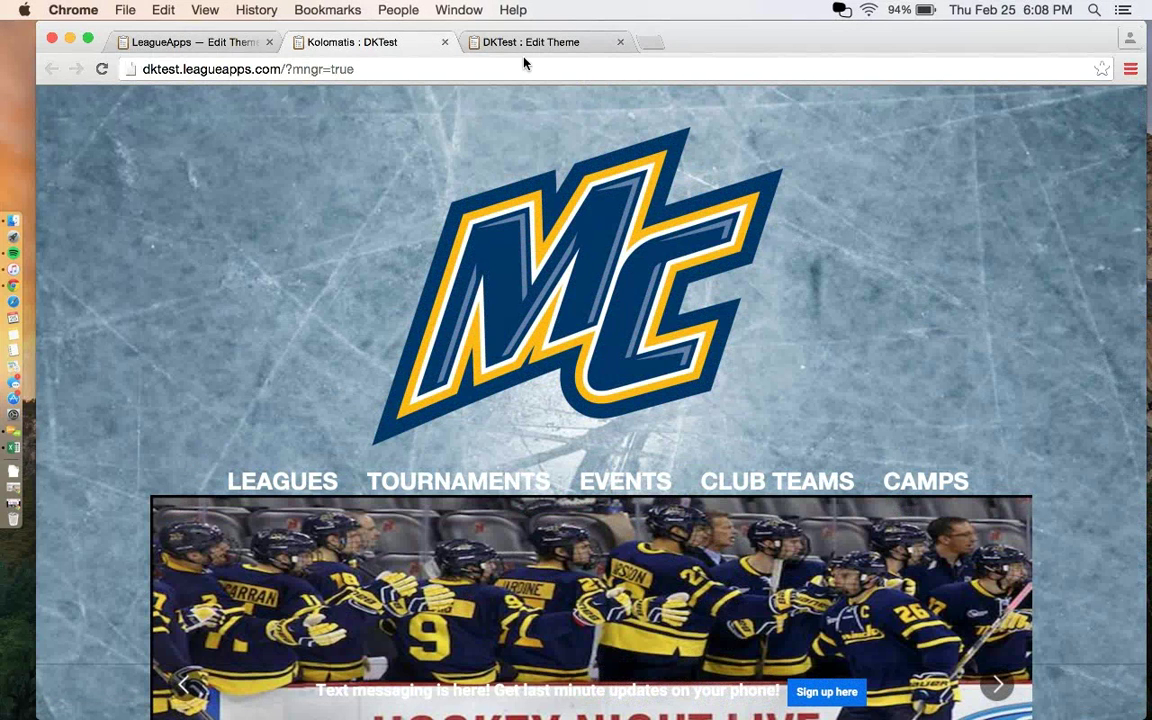
# Step: Return to the LeagueApps management console and start a new external page named "Home"
pyautogui.click(213, 46)
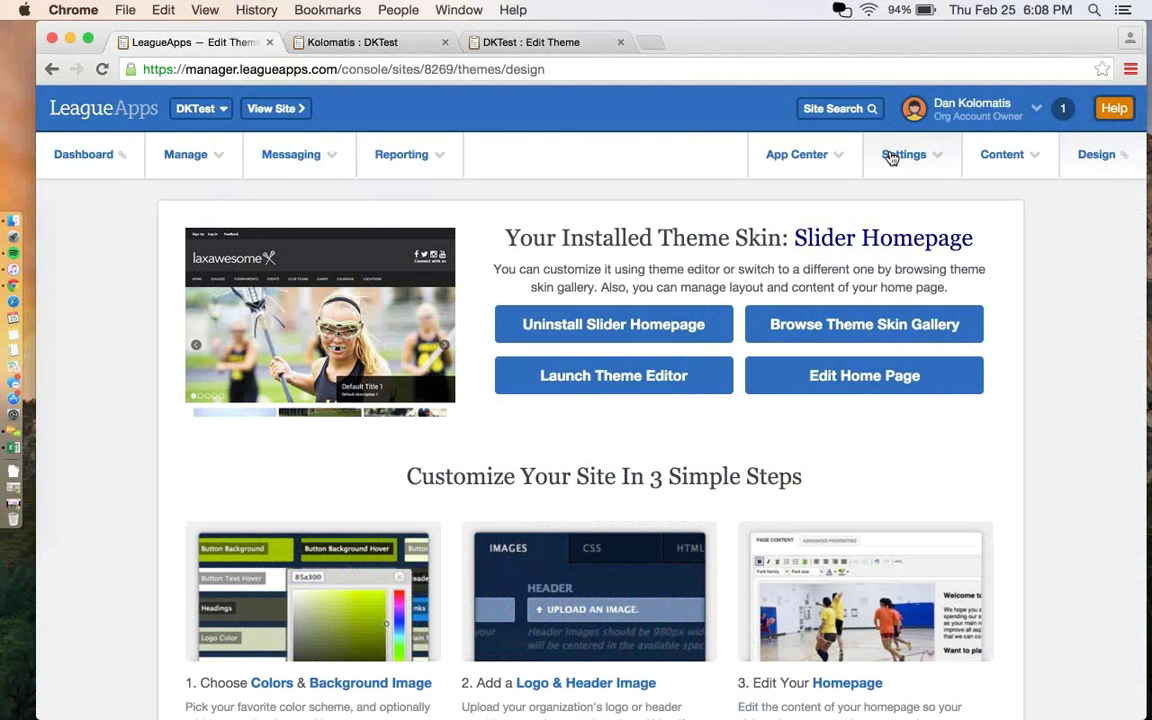
pyautogui.click(1016, 158)
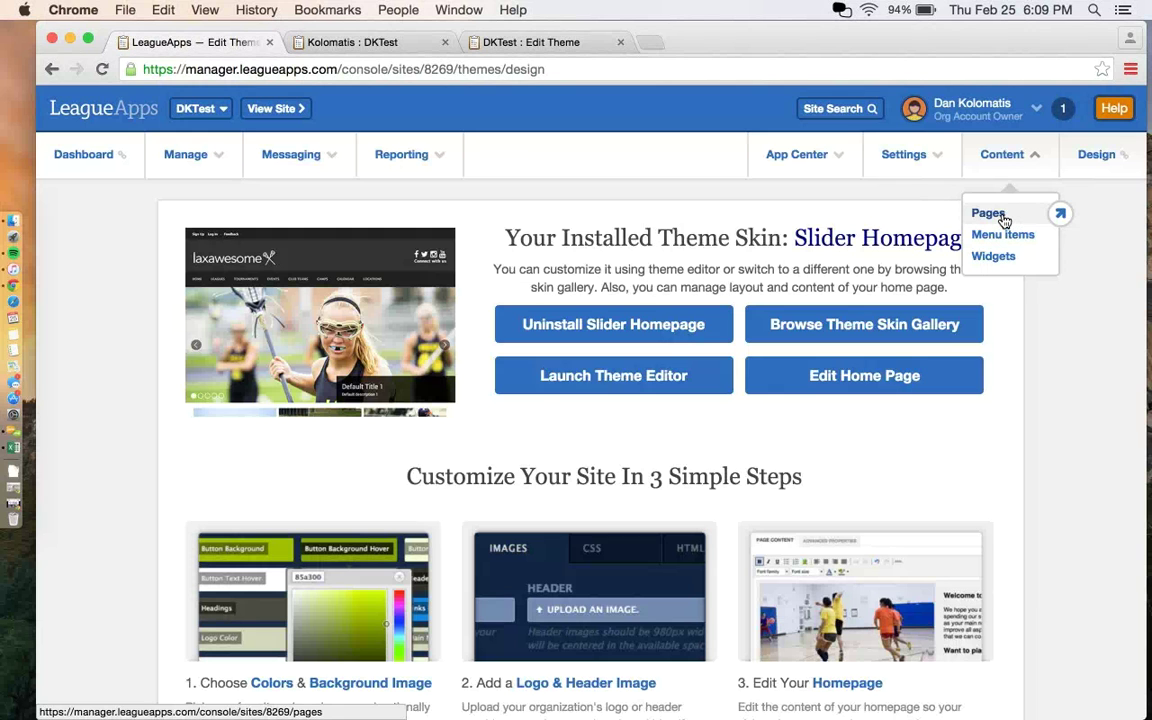
pyautogui.click(1004, 218)
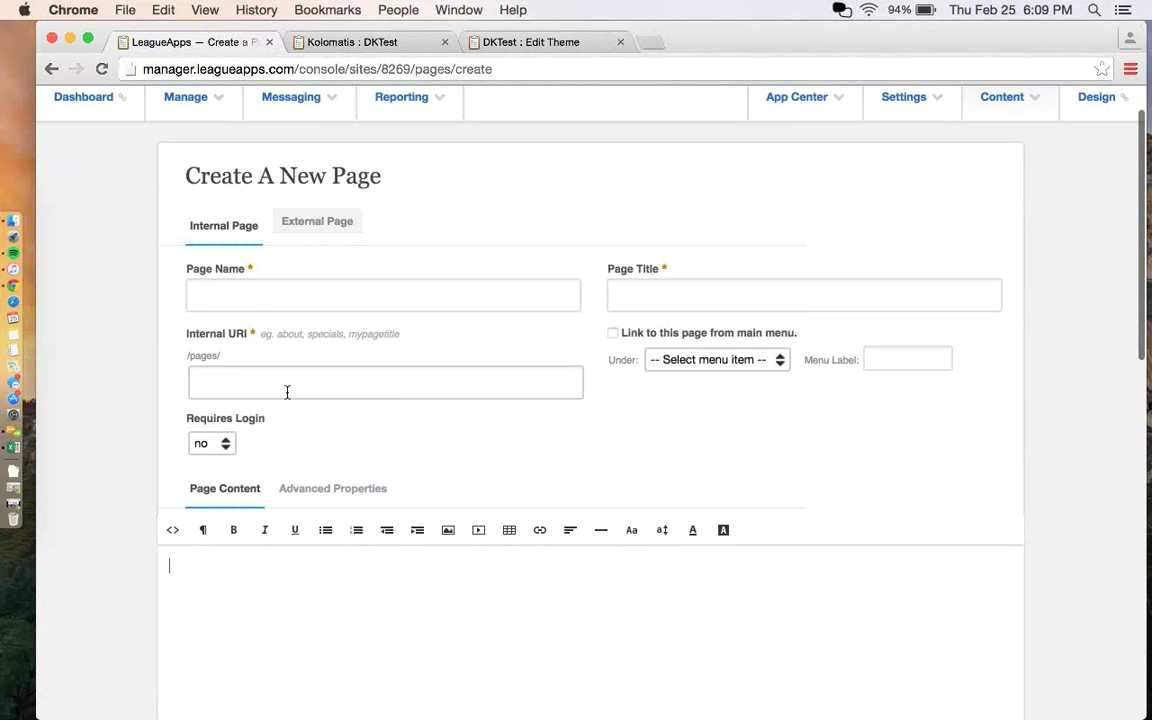
pyautogui.click(334, 221)
pyautogui.click(398, 349)
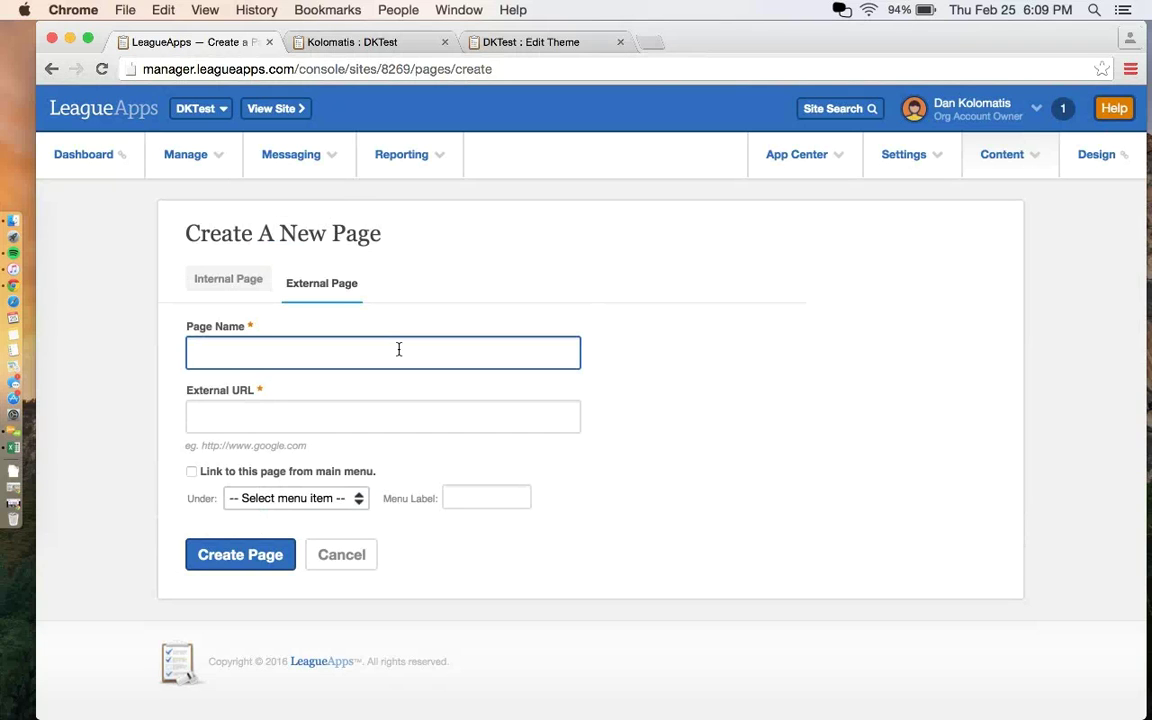
pyautogui.write('Home')
pyautogui.click(416, 411)
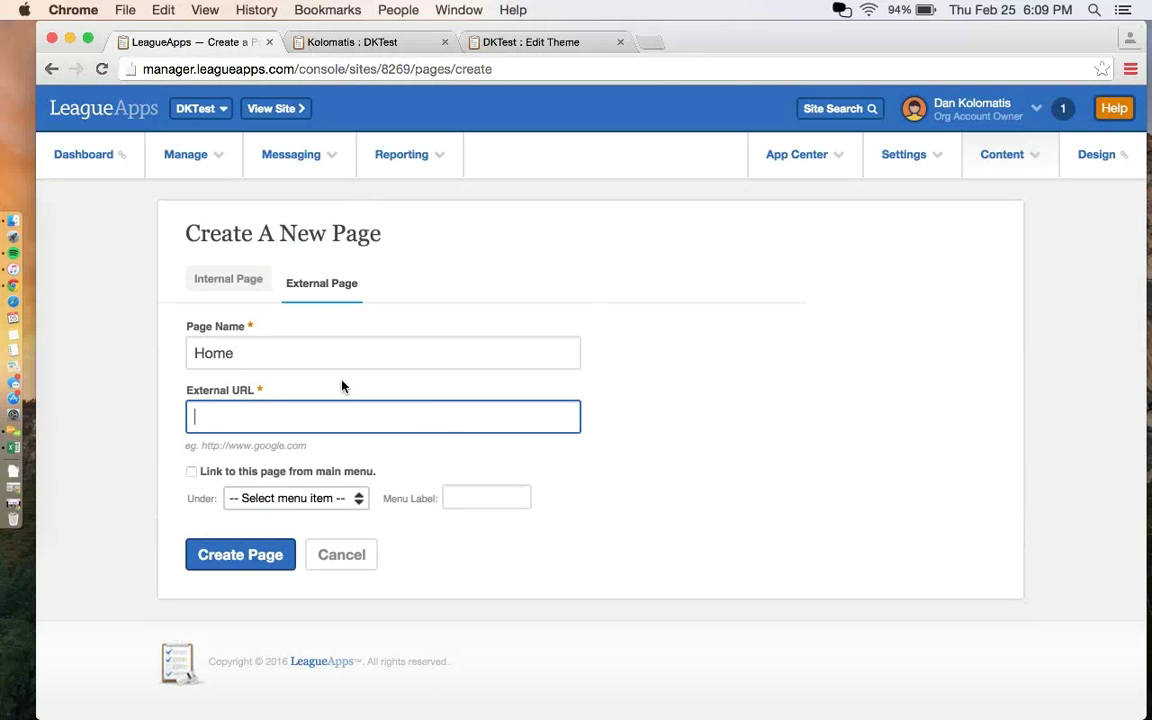
pyautogui.click(273, 108)
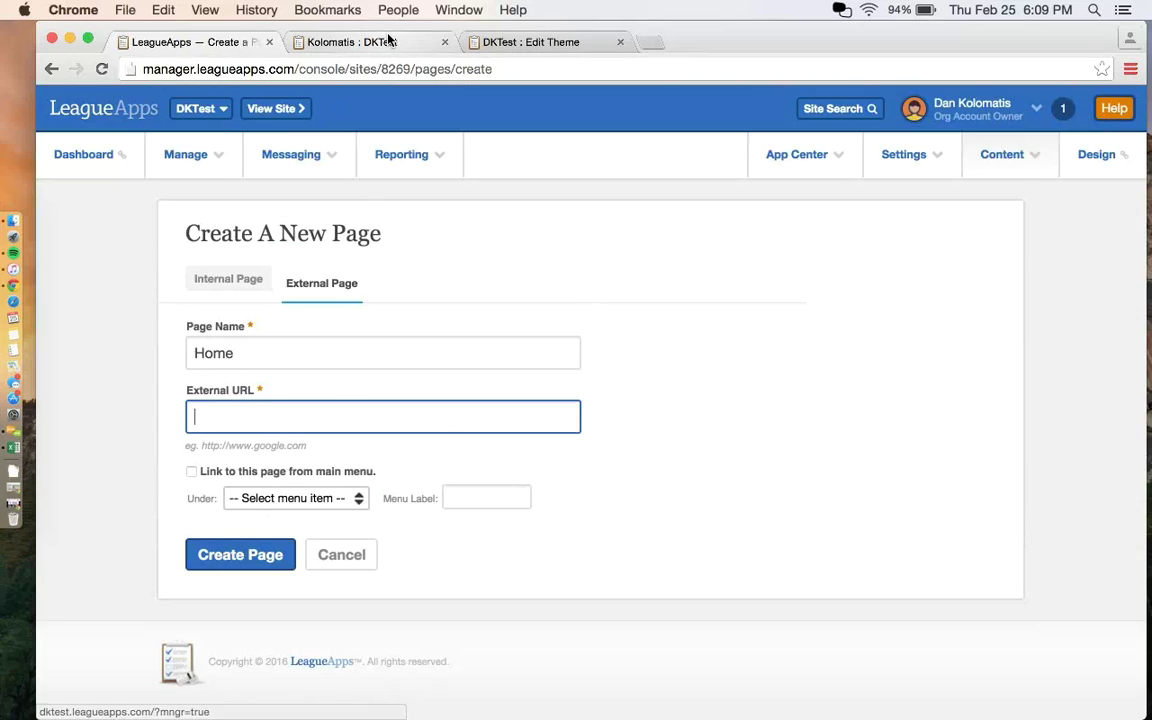
pyautogui.click(580, 255)
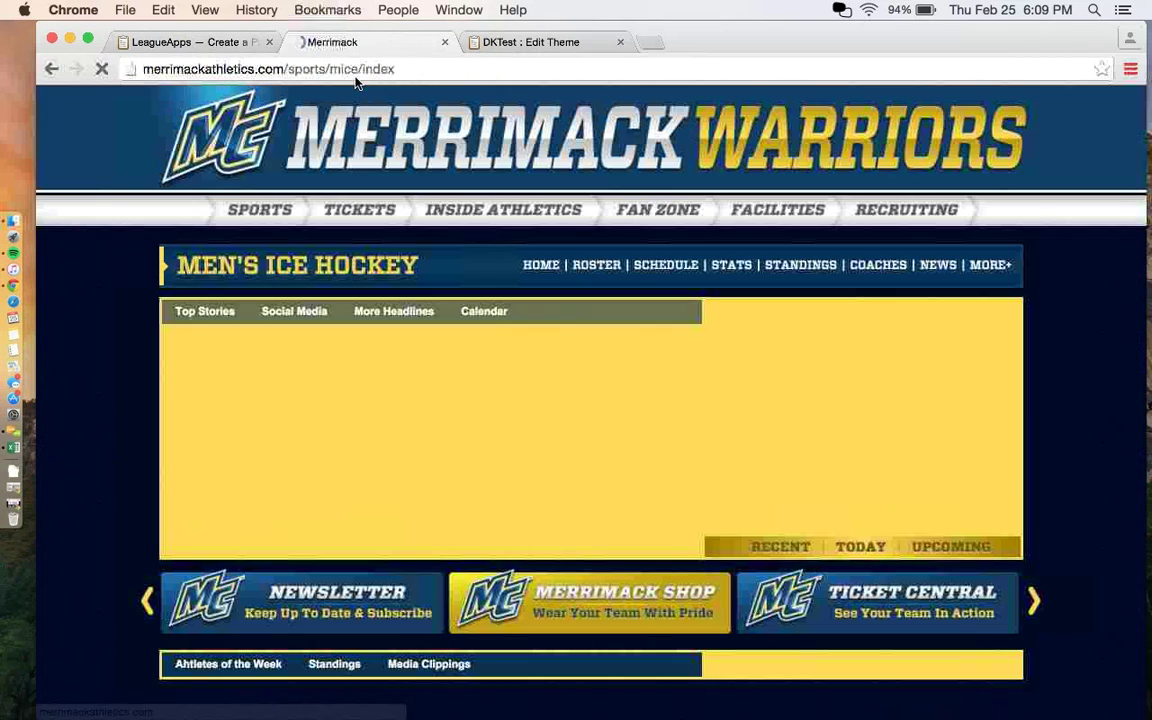
pyautogui.doubleClick(348, 70)
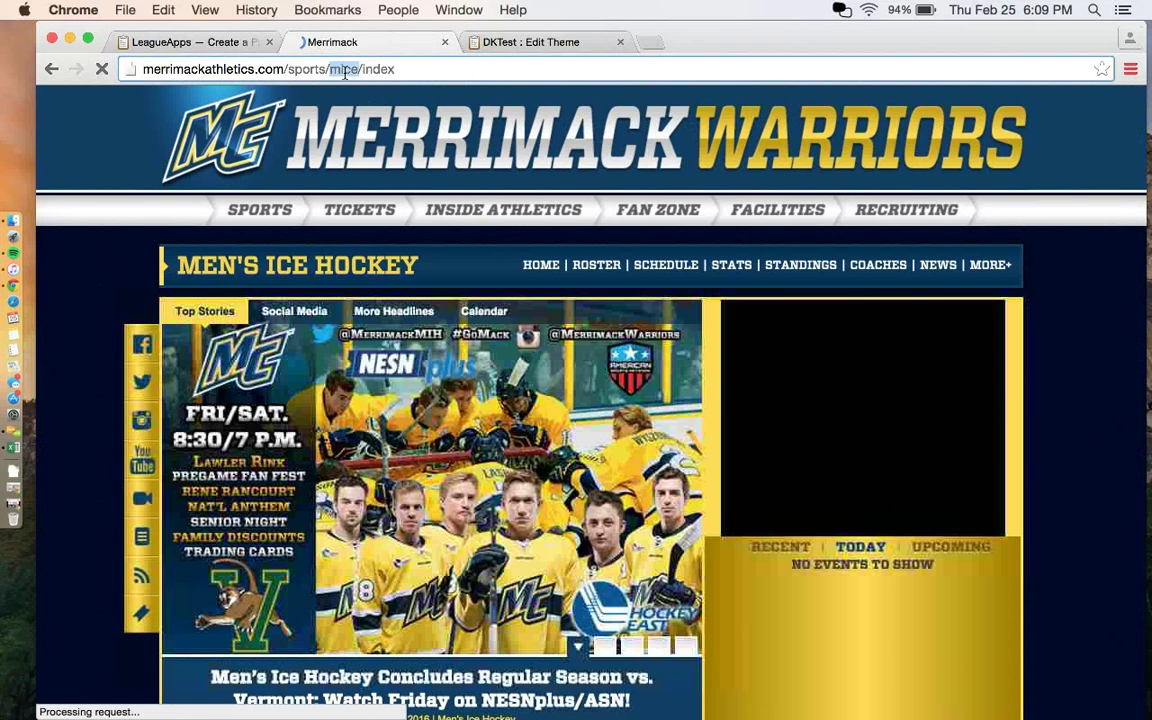
pyautogui.tripleClick(345, 70)
pyautogui.press('super+c')
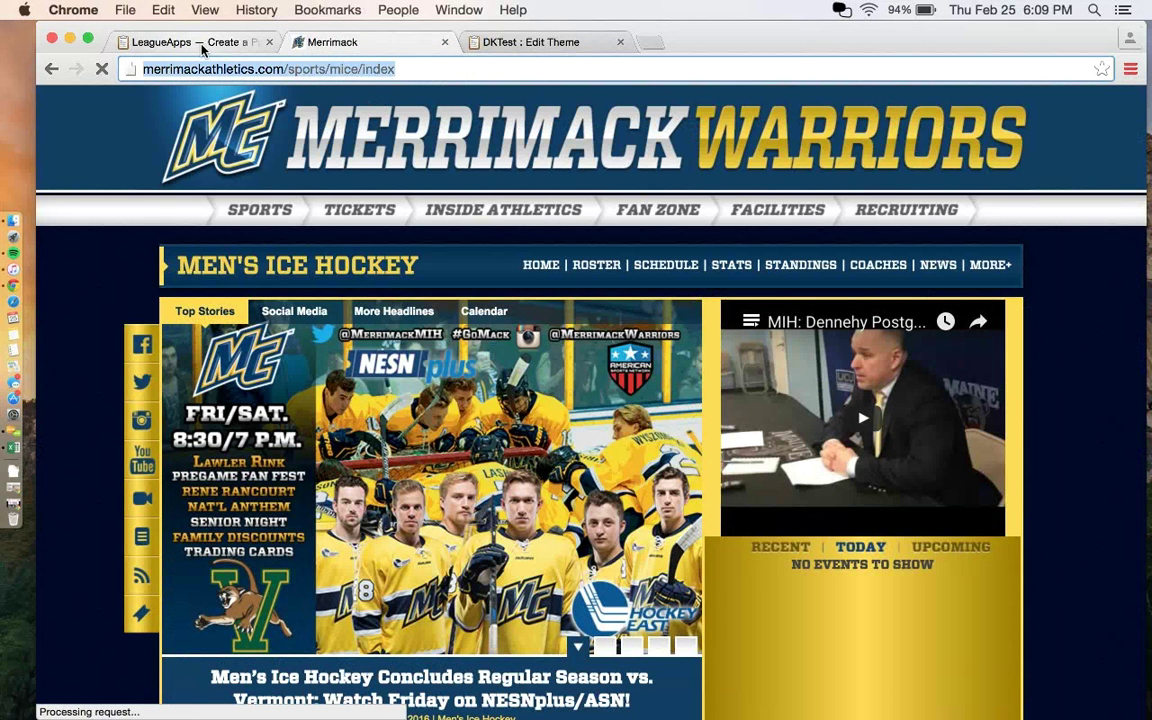
pyautogui.click(181, 41)
pyautogui.click(287, 411)
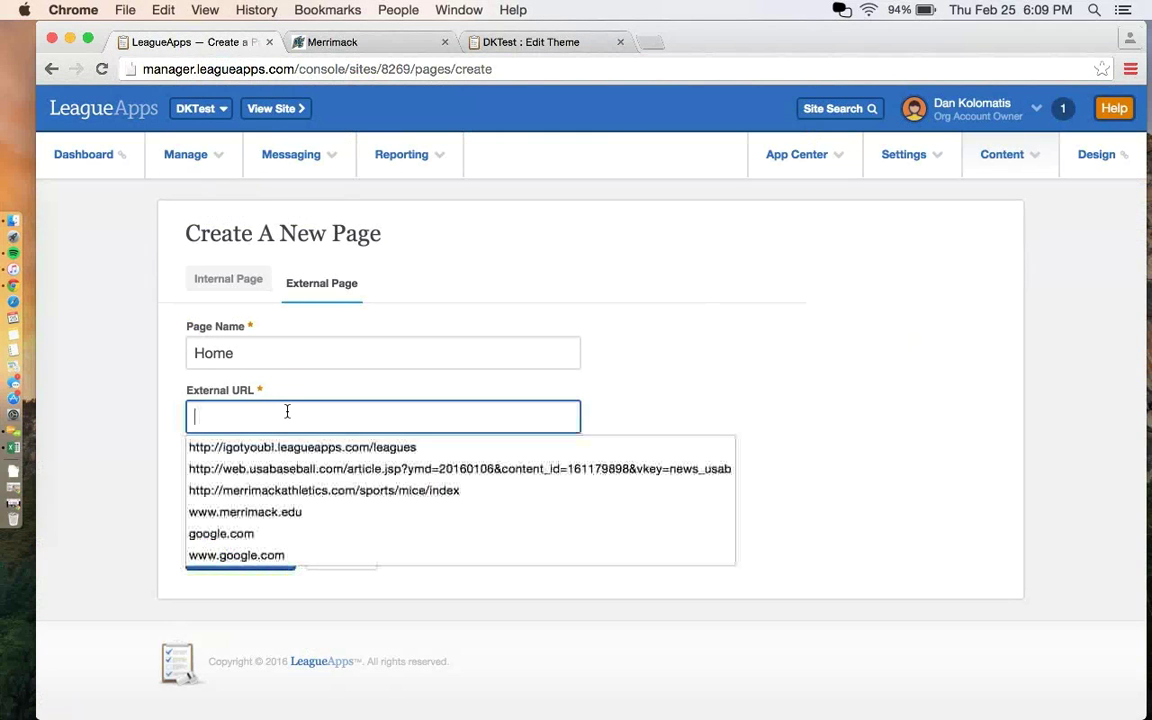
pyautogui.press('super+v')
pyautogui.click(900, 357)
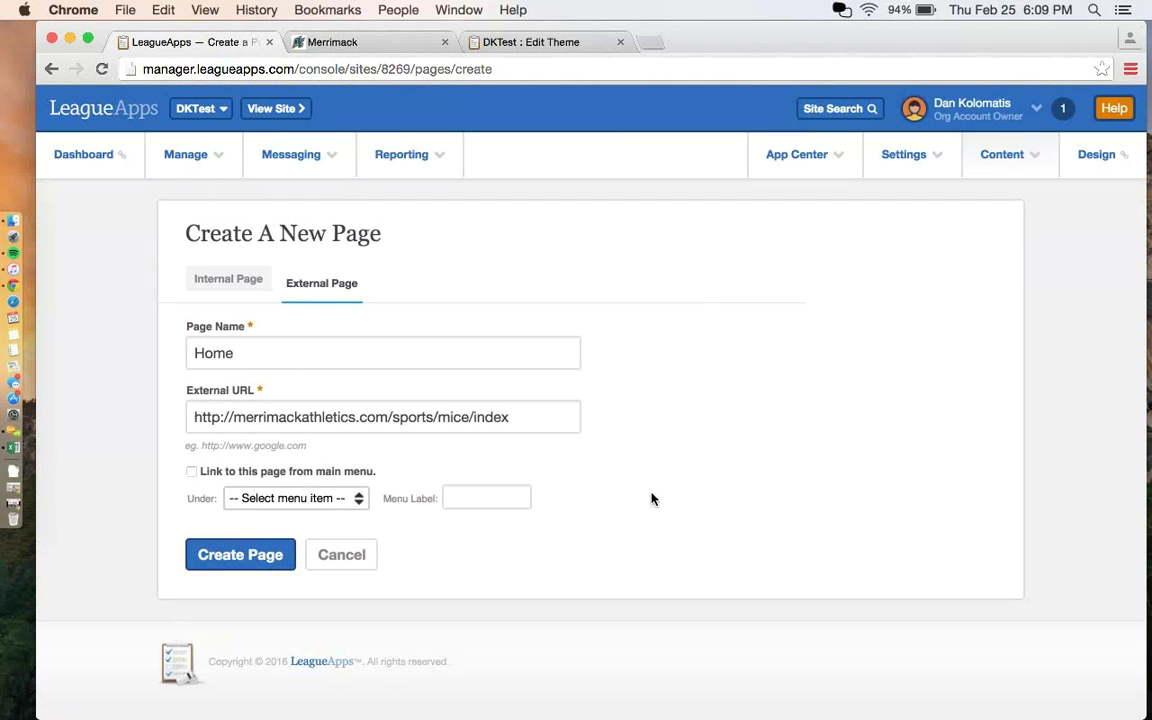
# Step: Link the page from the main menu as a New Top Menu Item labelled "Home" and create the page
pyautogui.click(274, 498)
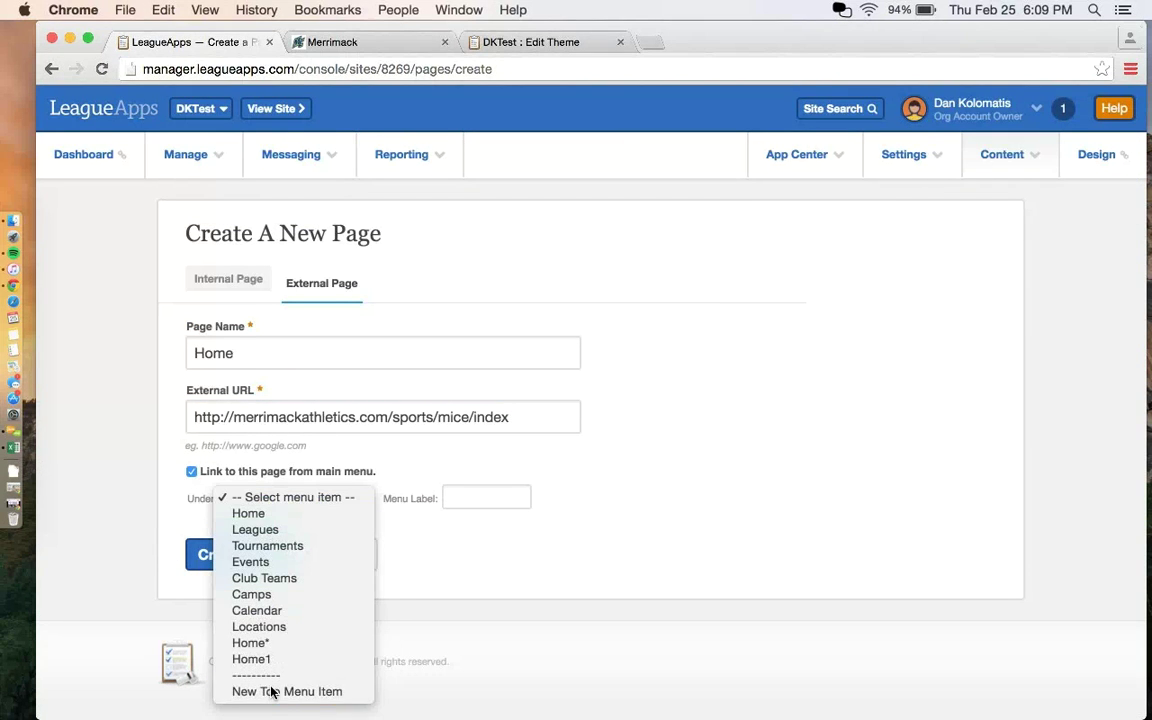
pyautogui.click(271, 692)
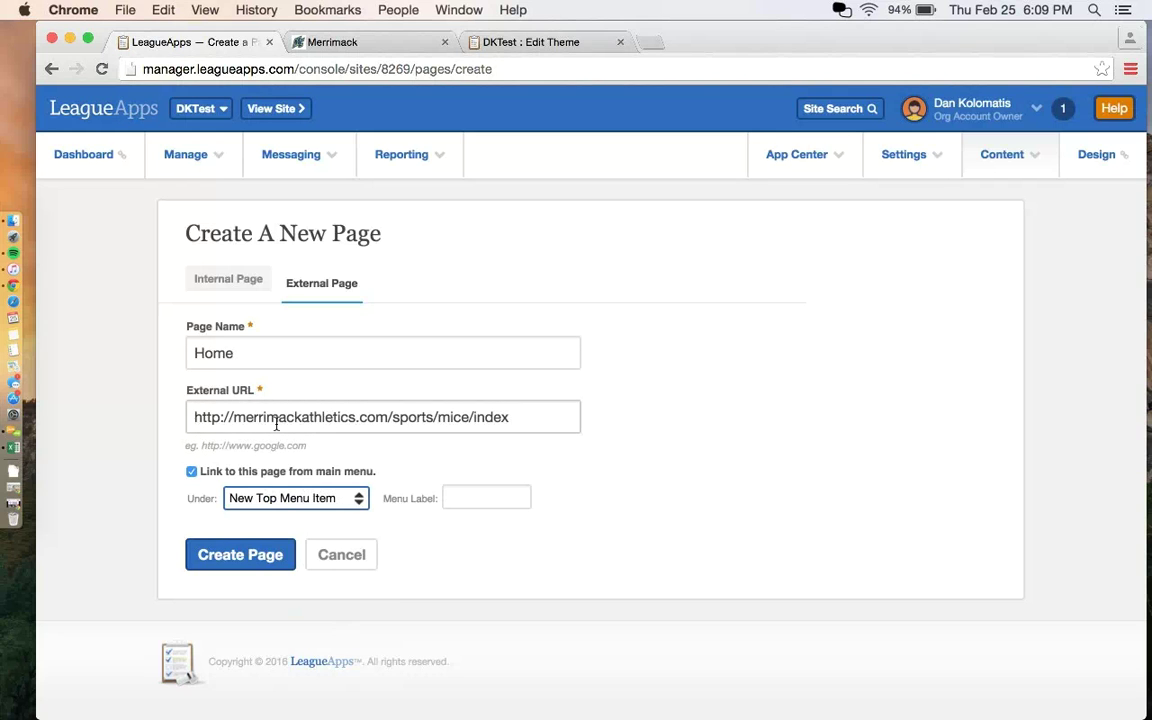
pyautogui.click(503, 506)
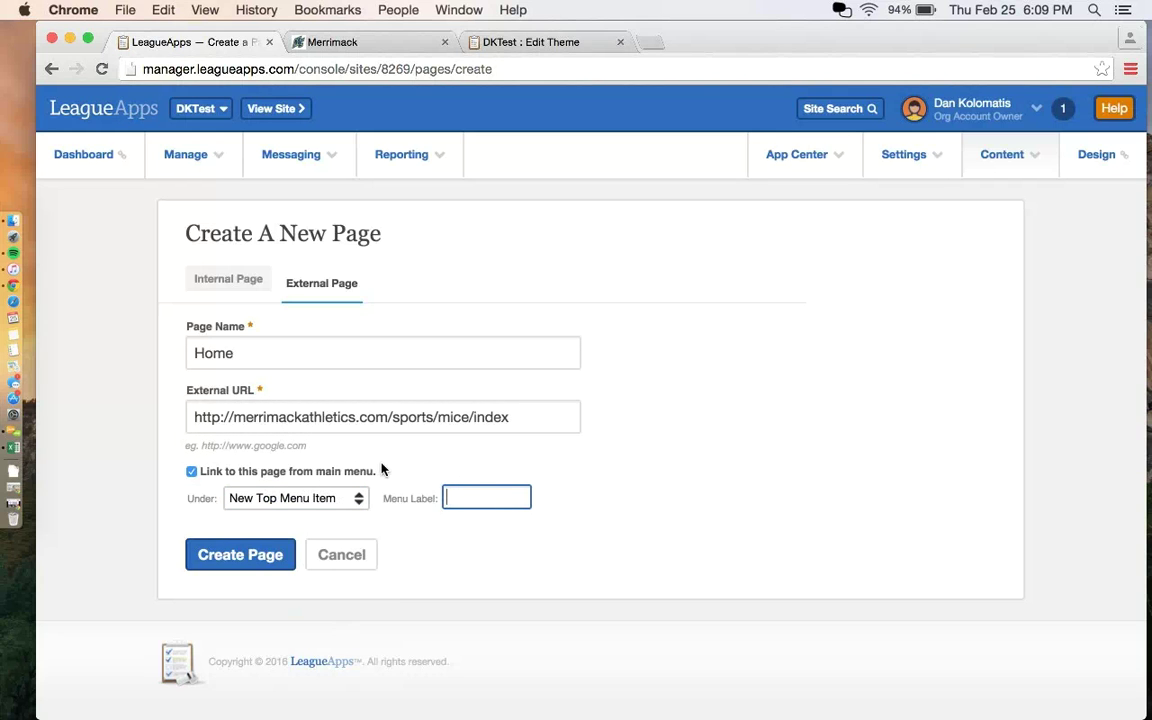
pyautogui.click(491, 496)
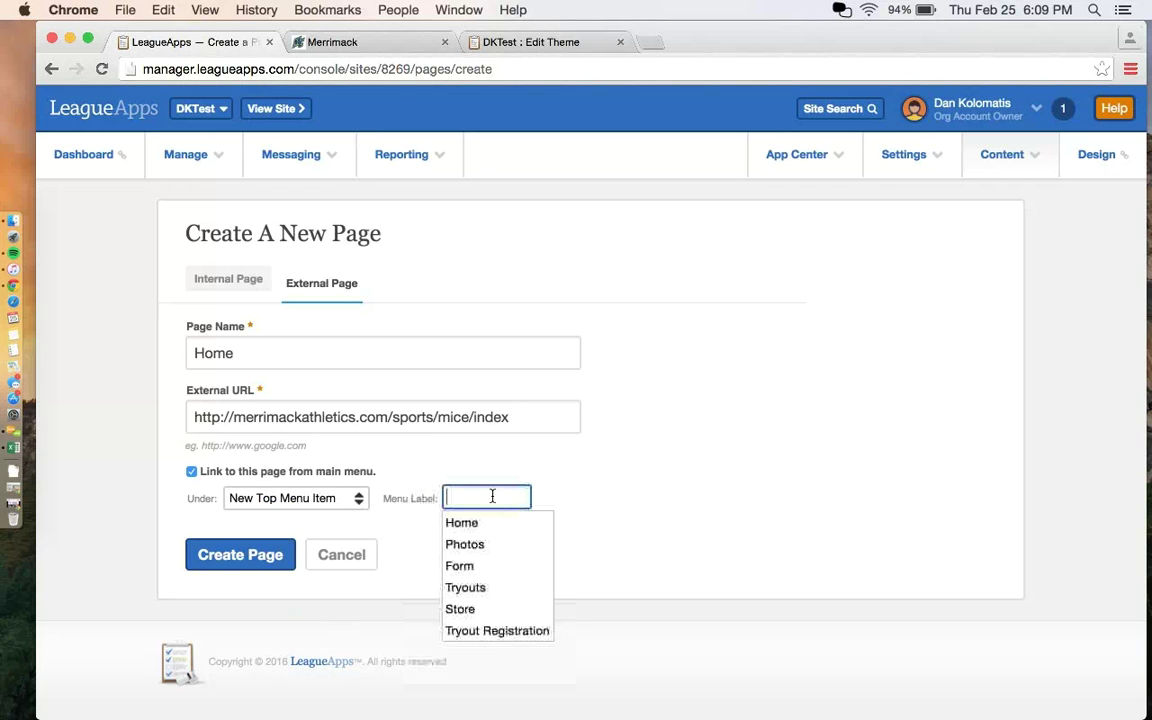
pyautogui.write('Home')
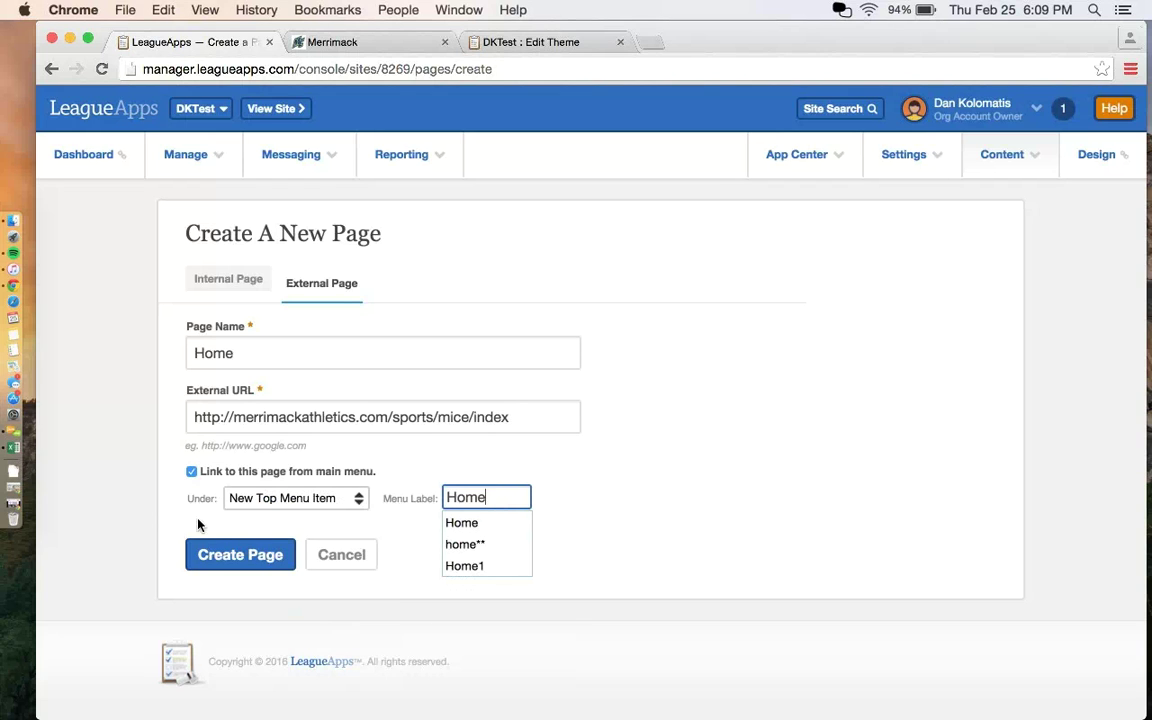
pyautogui.click(222, 555)
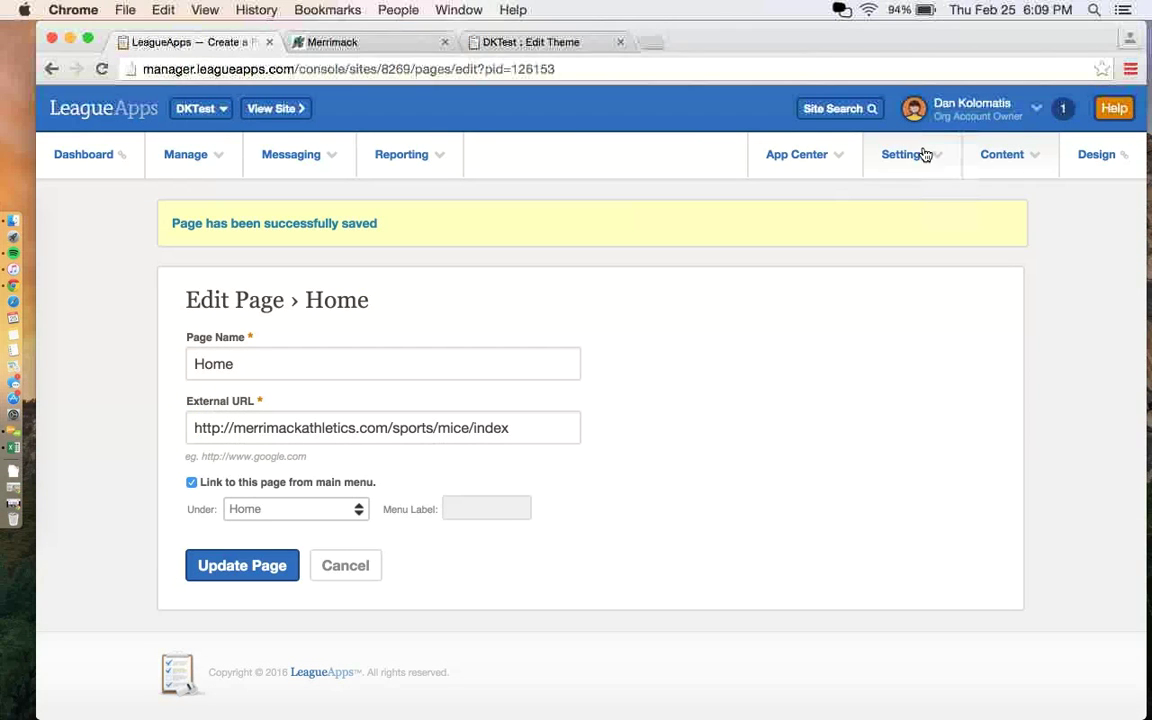
# Step: Open the site's menu items and review the order and labels of the top-level entries, including the inactive Home item
pyautogui.moveTo(985, 158)
pyautogui.click(997, 232)
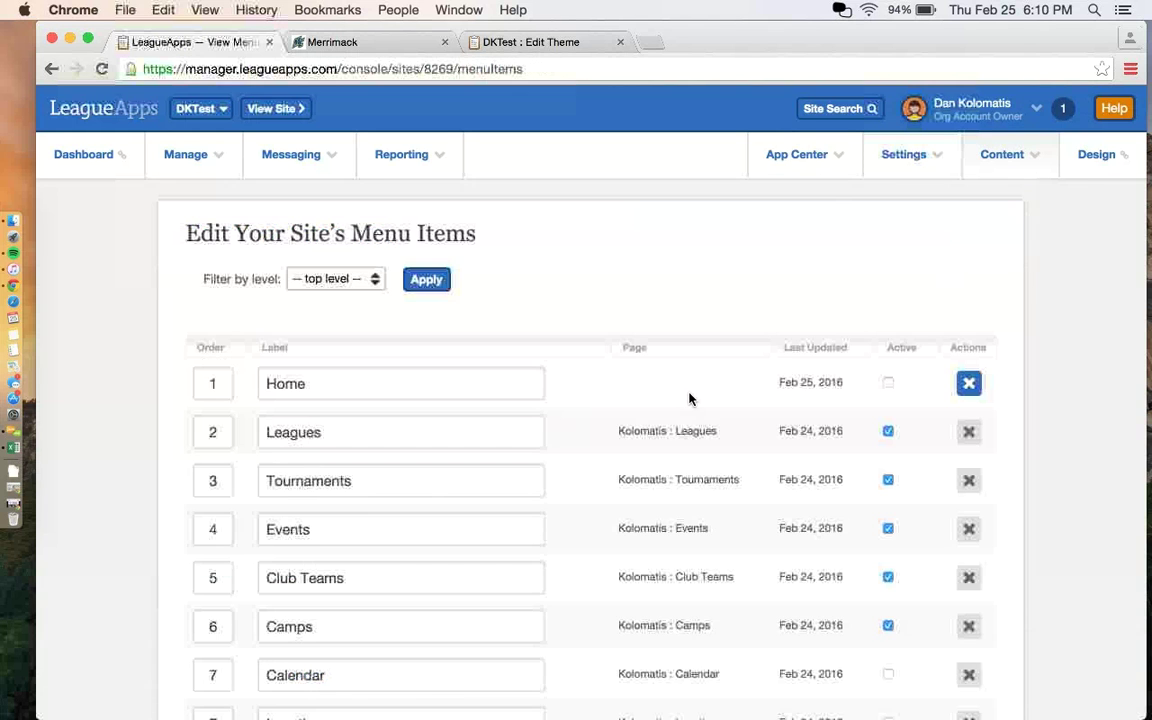
pyautogui.scroll(-5, 690, 399)
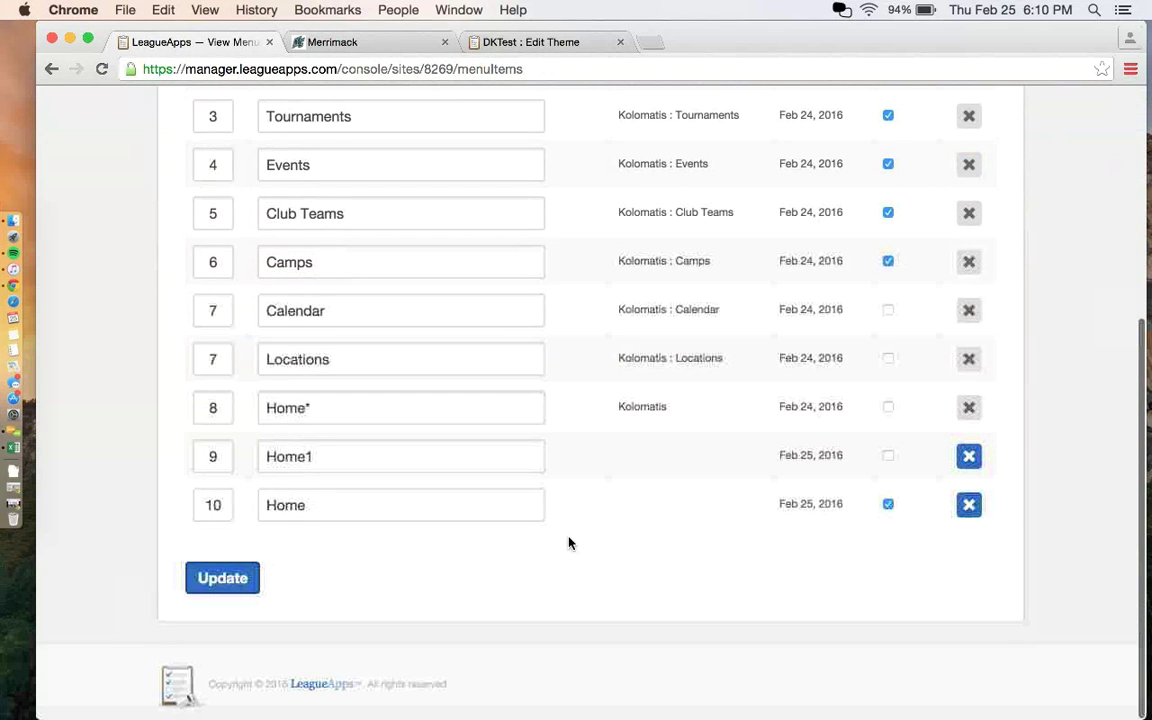
pyautogui.scroll(4, 212, 500)
pyautogui.scroll(2, 212, 495)
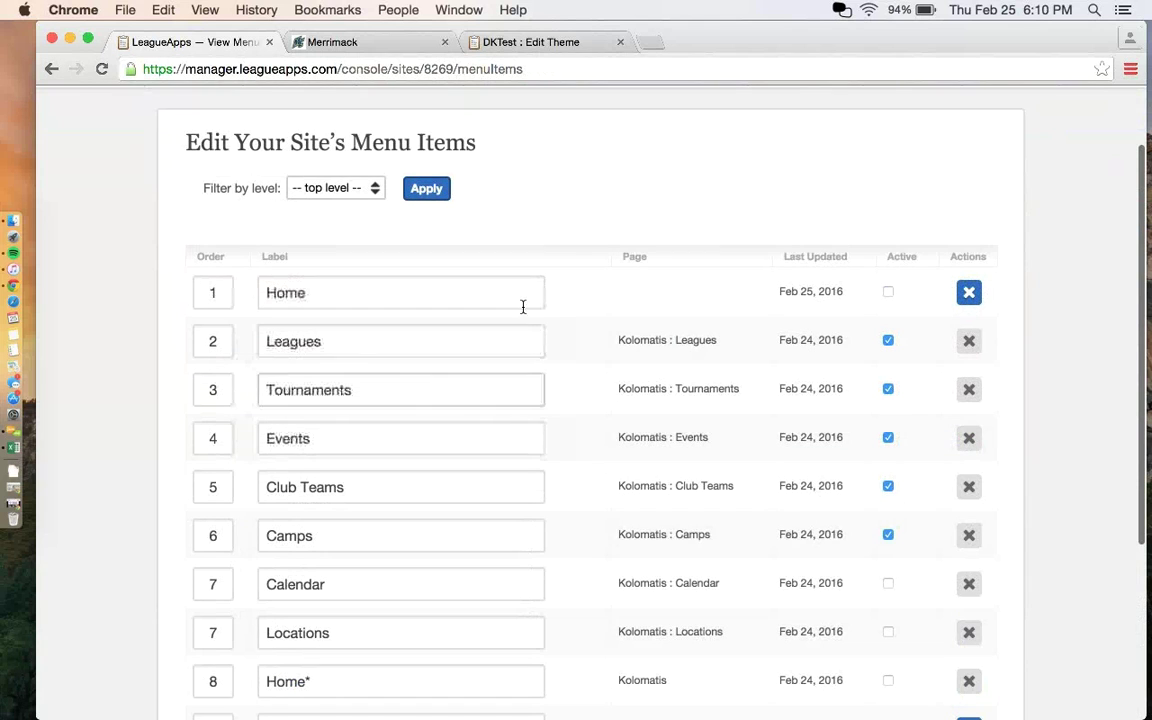
pyautogui.click(305, 292)
pyautogui.moveTo(262, 292); pyautogui.dragTo(797, 297)
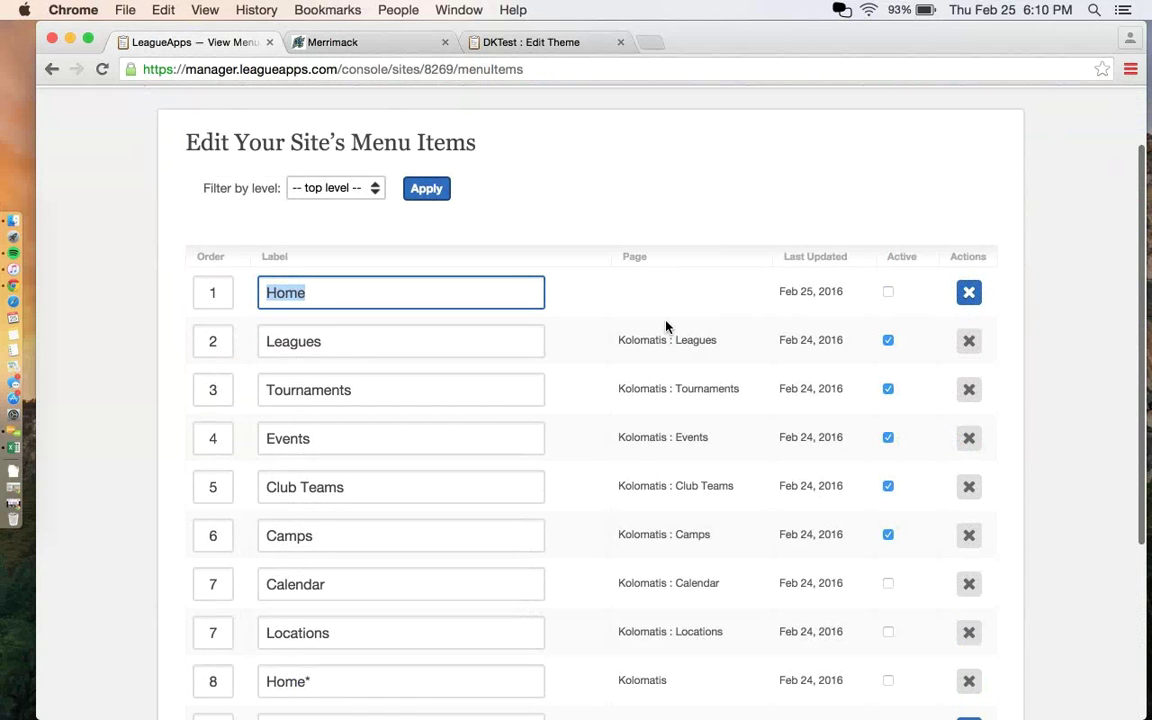
pyautogui.click(553, 291)
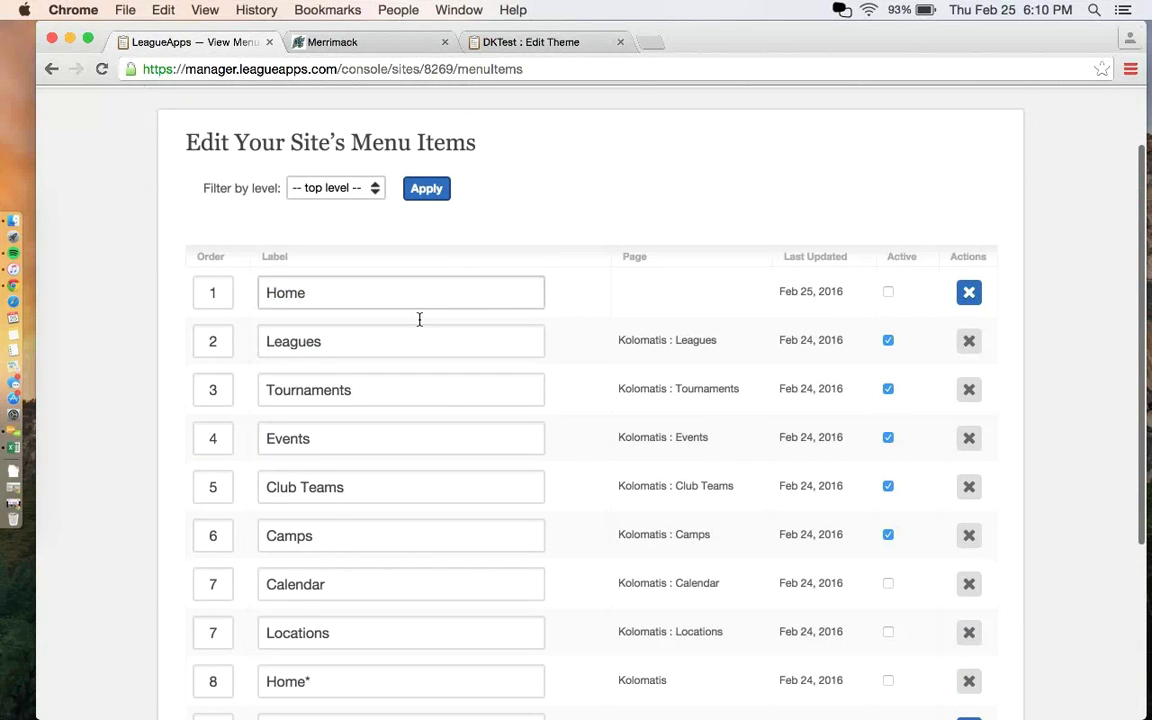
# Step: Set the order of the active Home menu item to 1 and the inactive first Home item to 0, and update the menu
pyautogui.scroll(-4, 372, 394)
pyautogui.moveTo(226, 505); pyautogui.dragTo(191, 497)
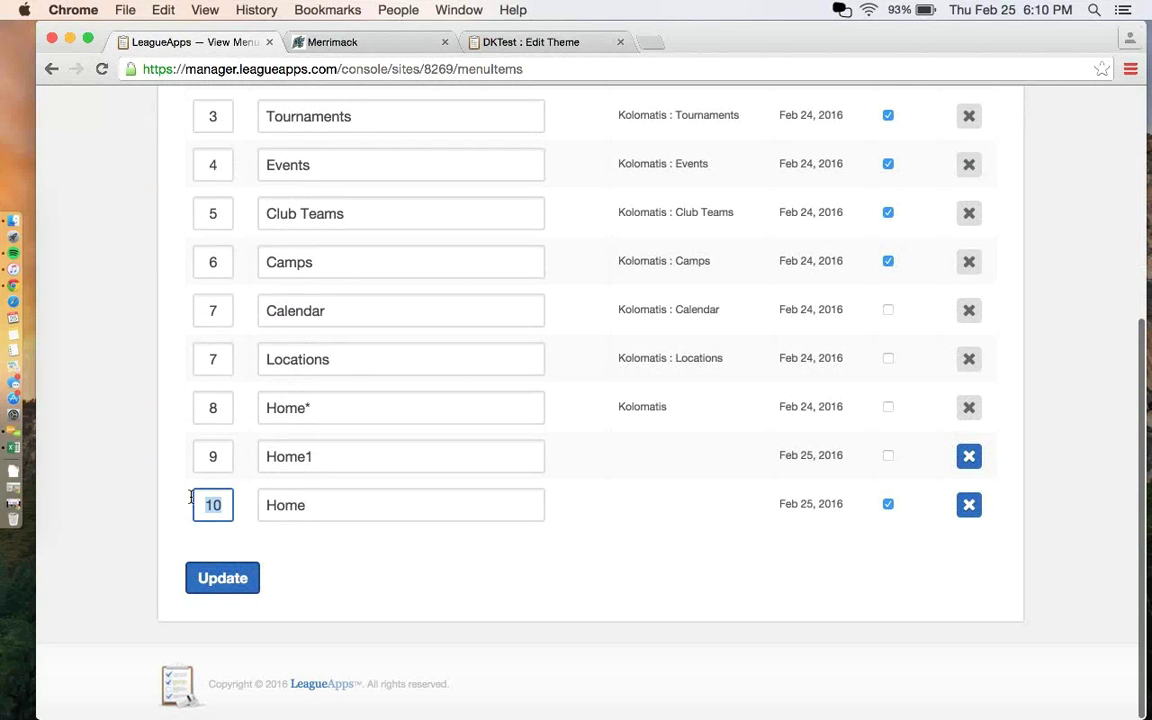
pyautogui.write('1')
pyautogui.click(256, 580)
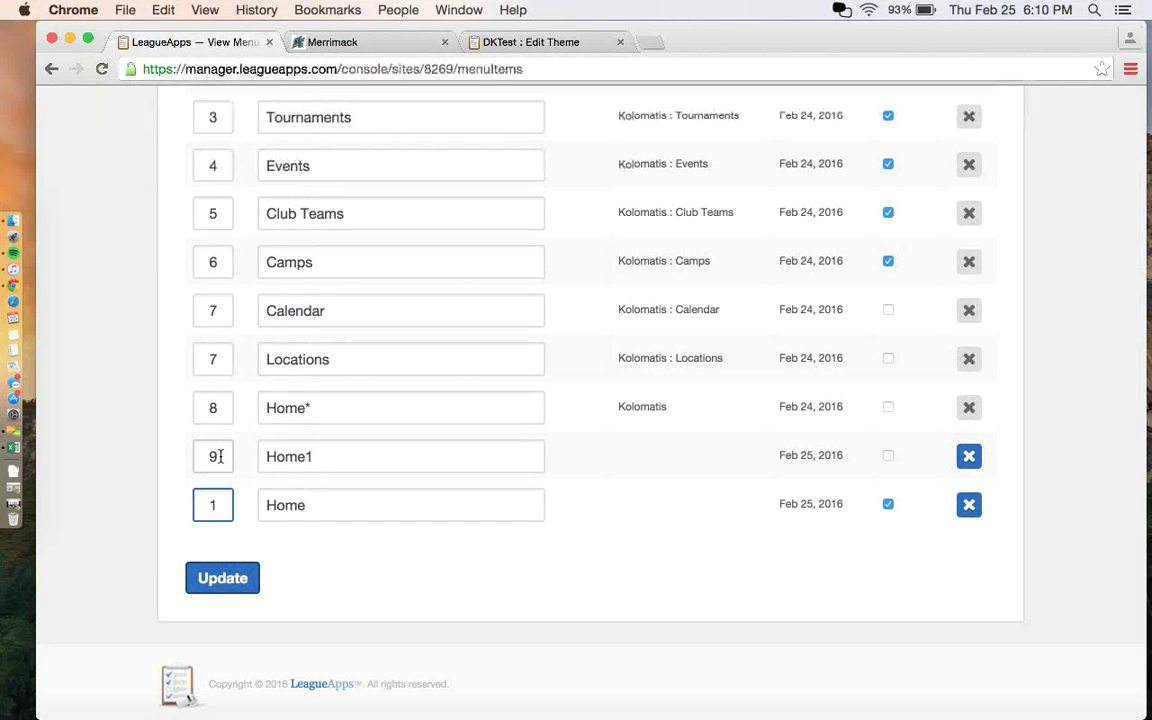
pyautogui.click(206, 383)
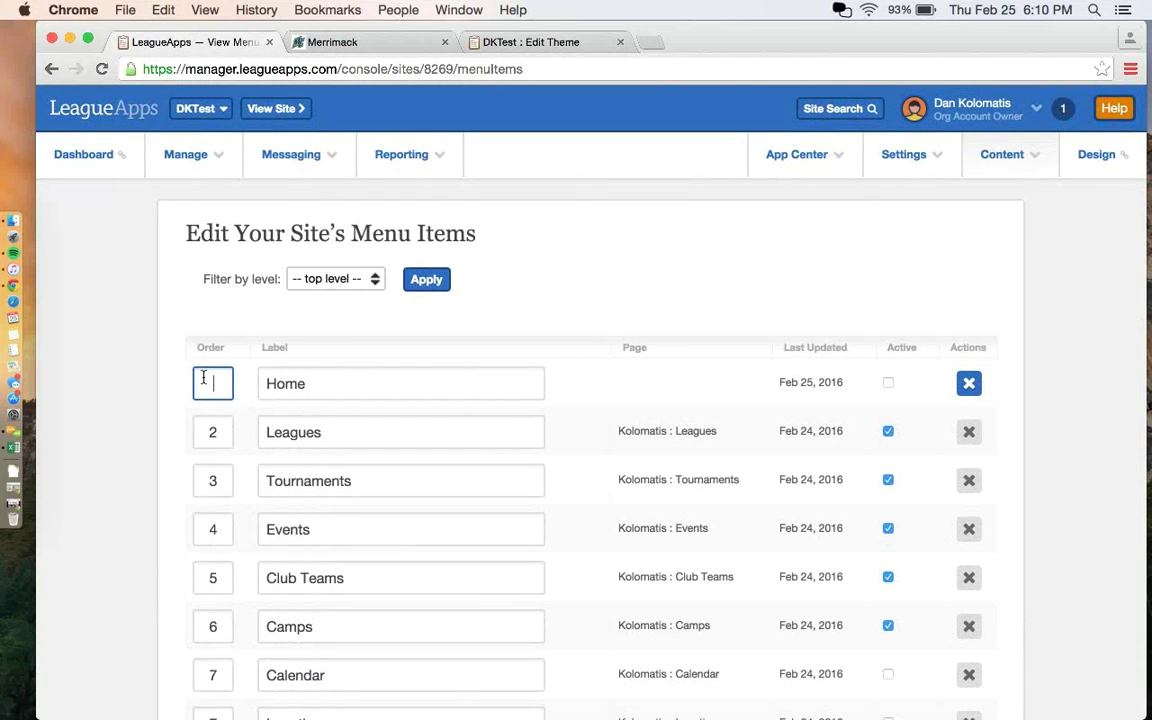
pyautogui.write('0')
pyautogui.scroll(-5, 337, 388)
pyautogui.click(240, 577)
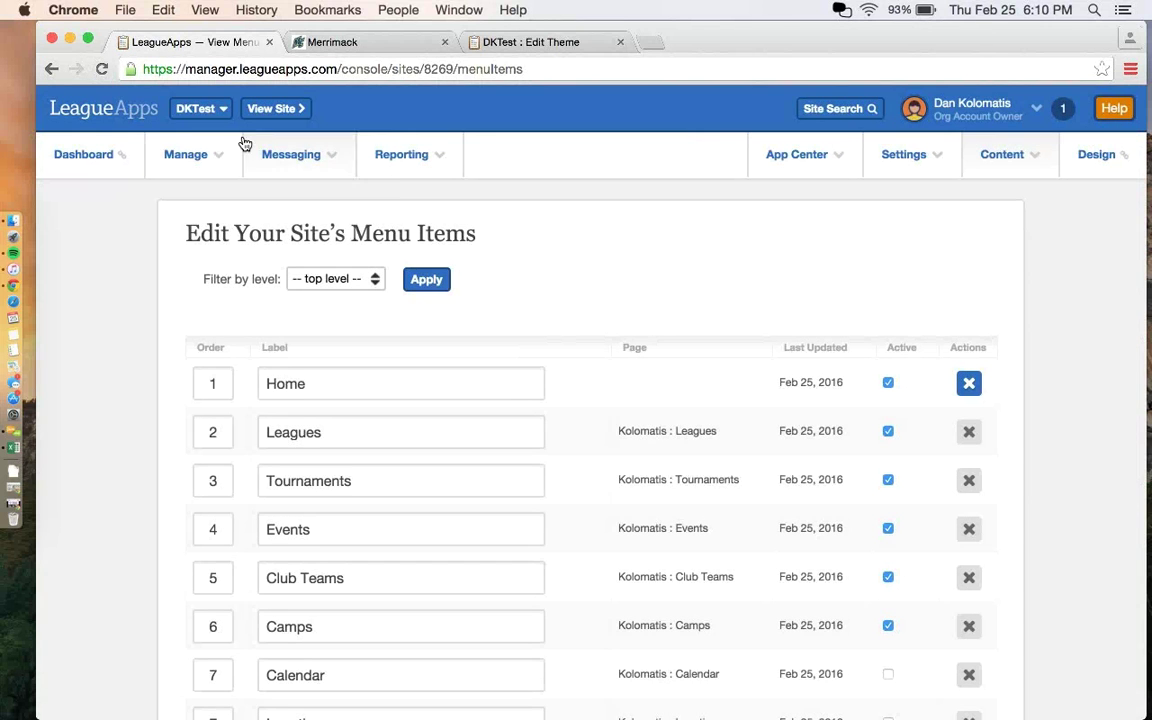
# Step: View the live site, test the Home link in the navigation, and return to the menu items page
pyautogui.click(285, 108)
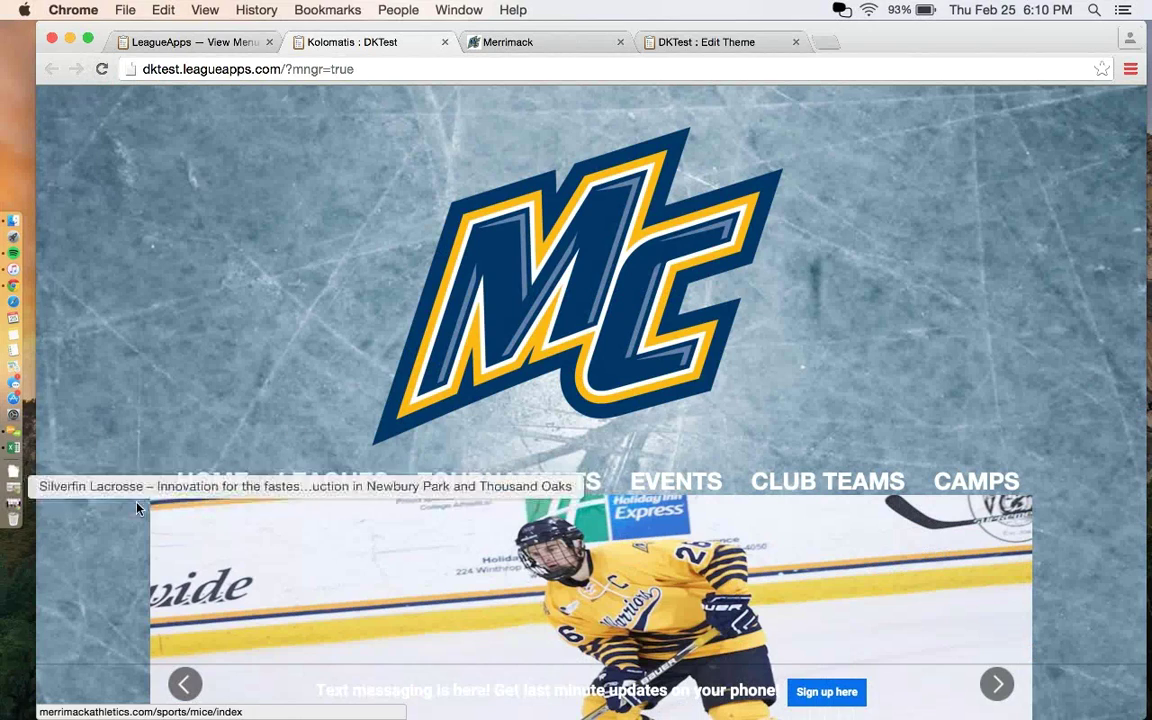
pyautogui.click(231, 483)
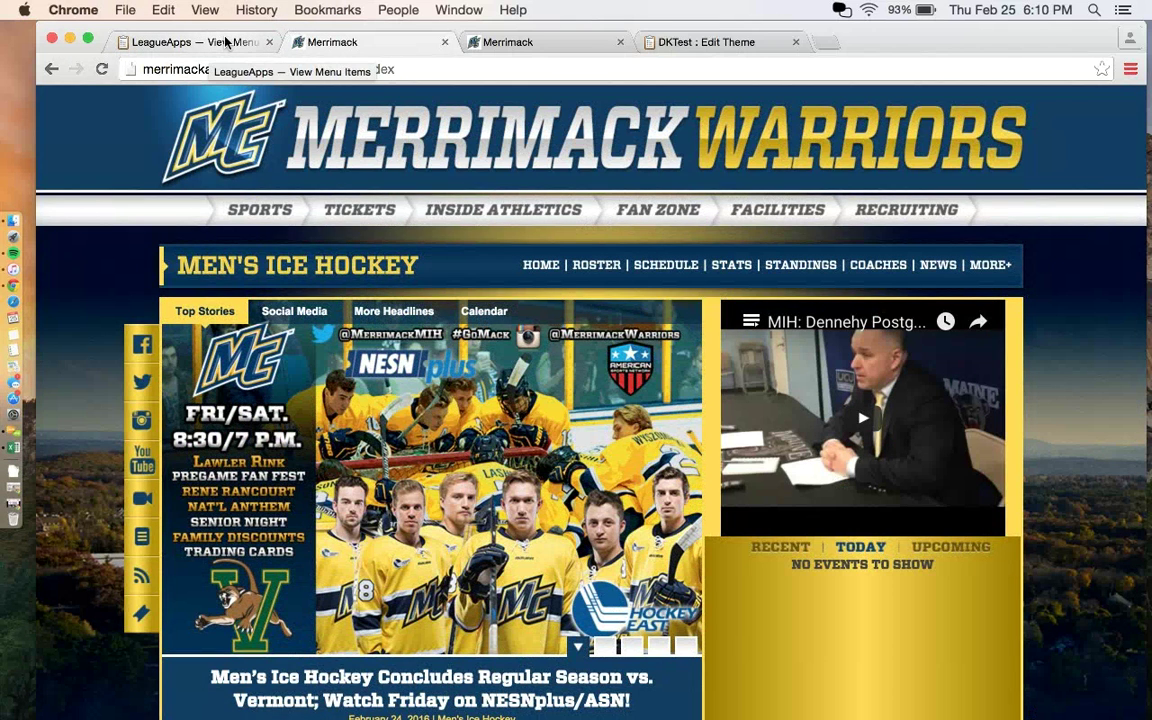
pyautogui.click(228, 42)
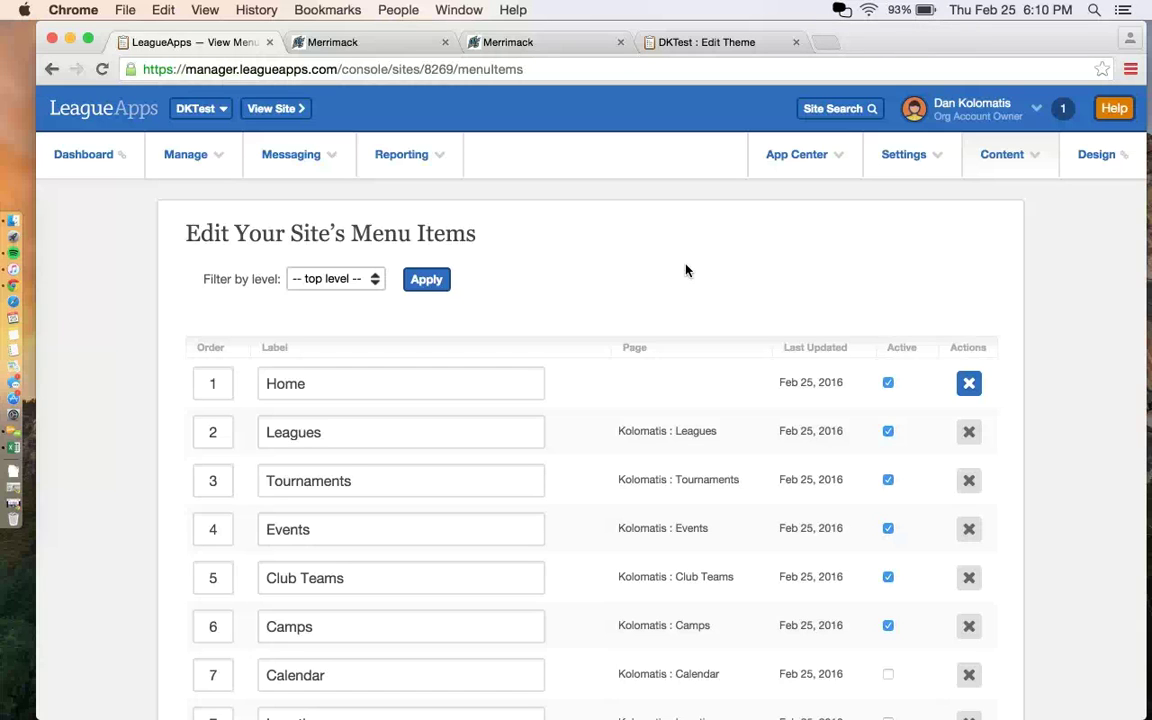
# Step: Switch to the browser window with silverfinlax.com and examine the Silverfin Lacrosse homepage's header, navigation and background
pyautogui.click(16, 488)
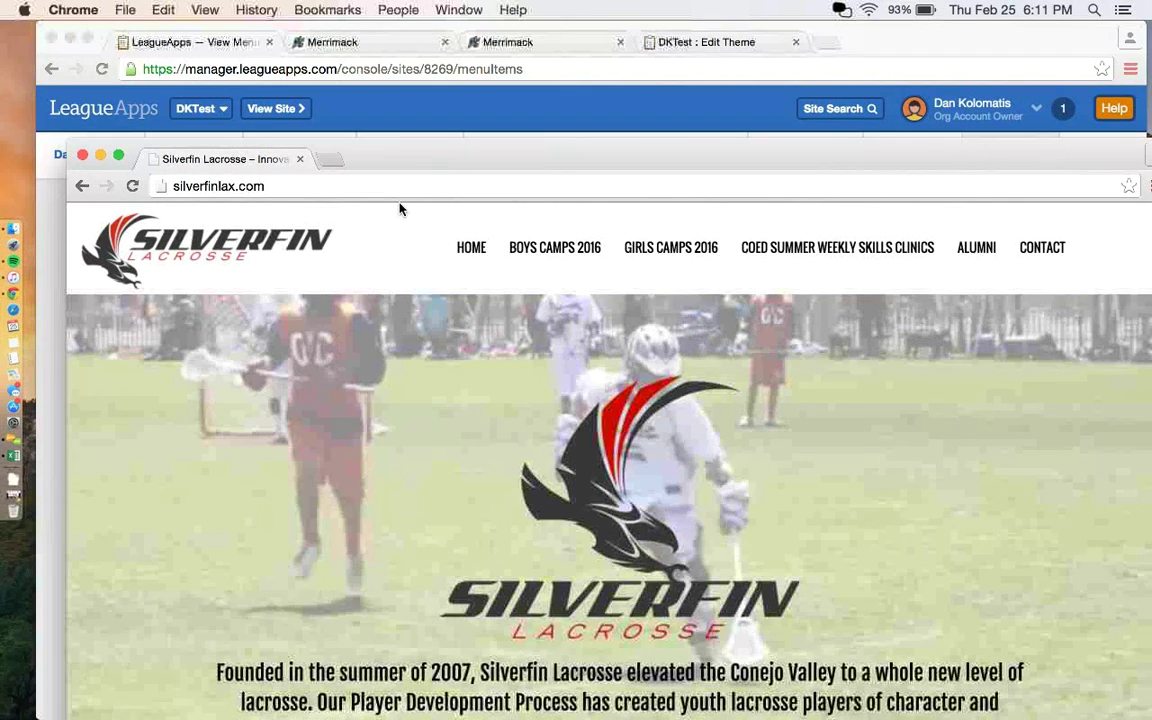
pyautogui.click(419, 136)
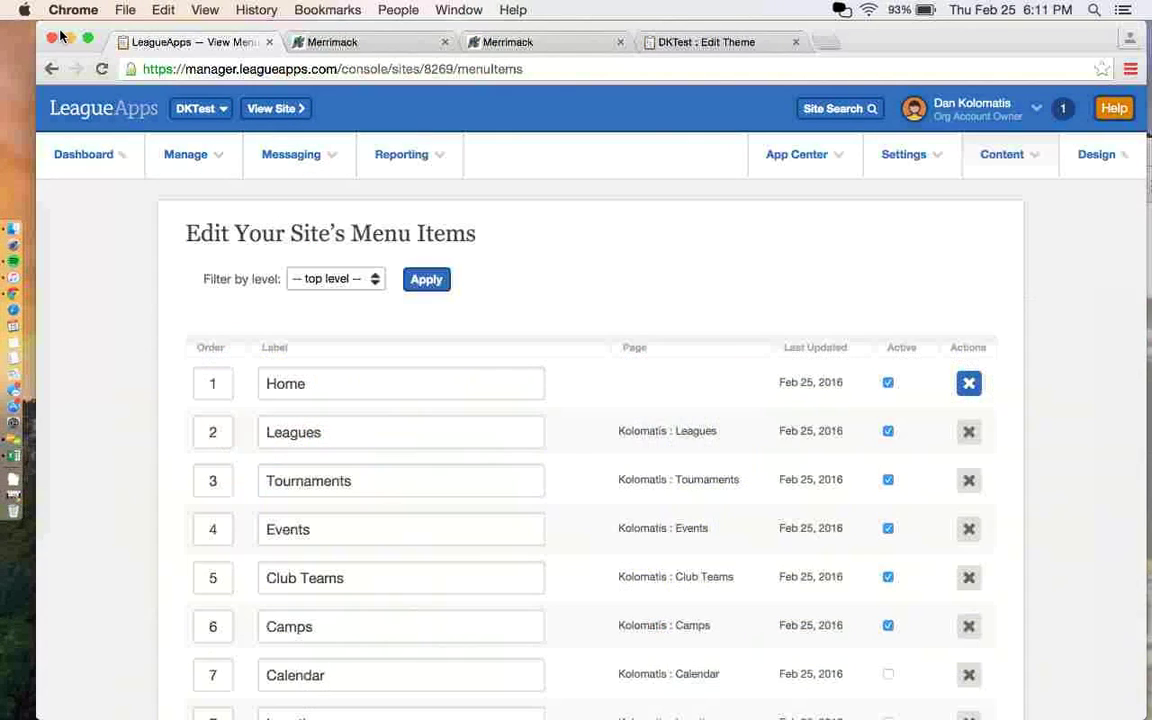
pyautogui.press('super+m')
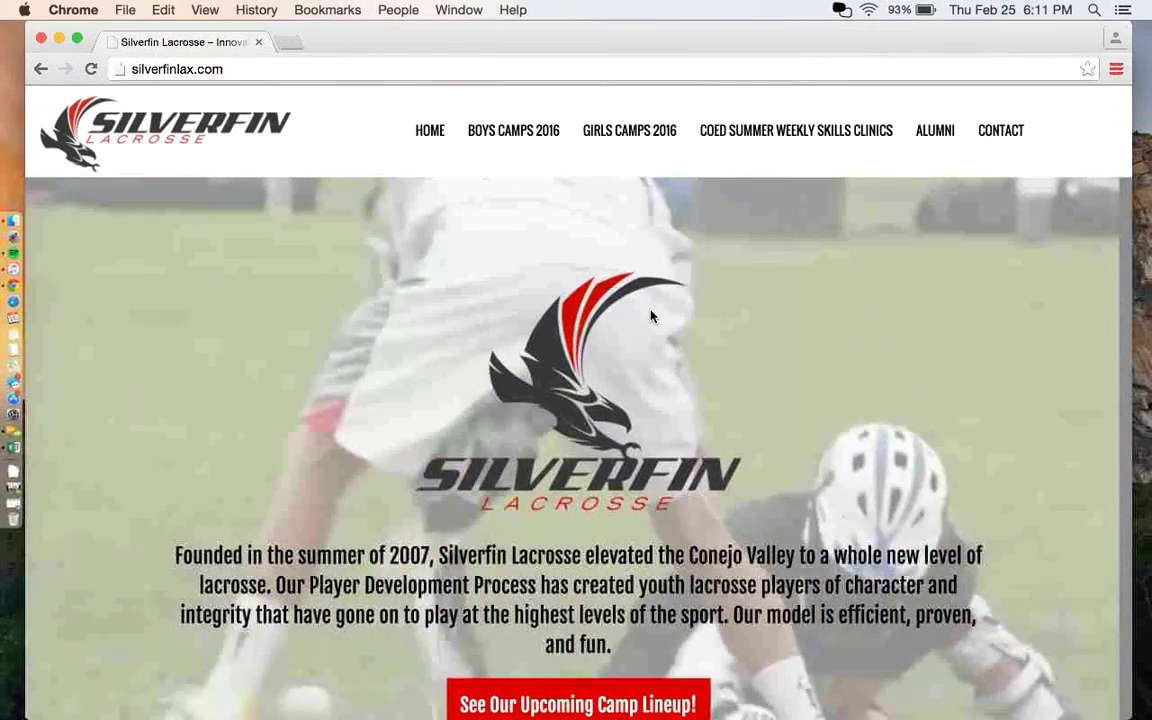
pyautogui.scroll(-1, 908, 290)
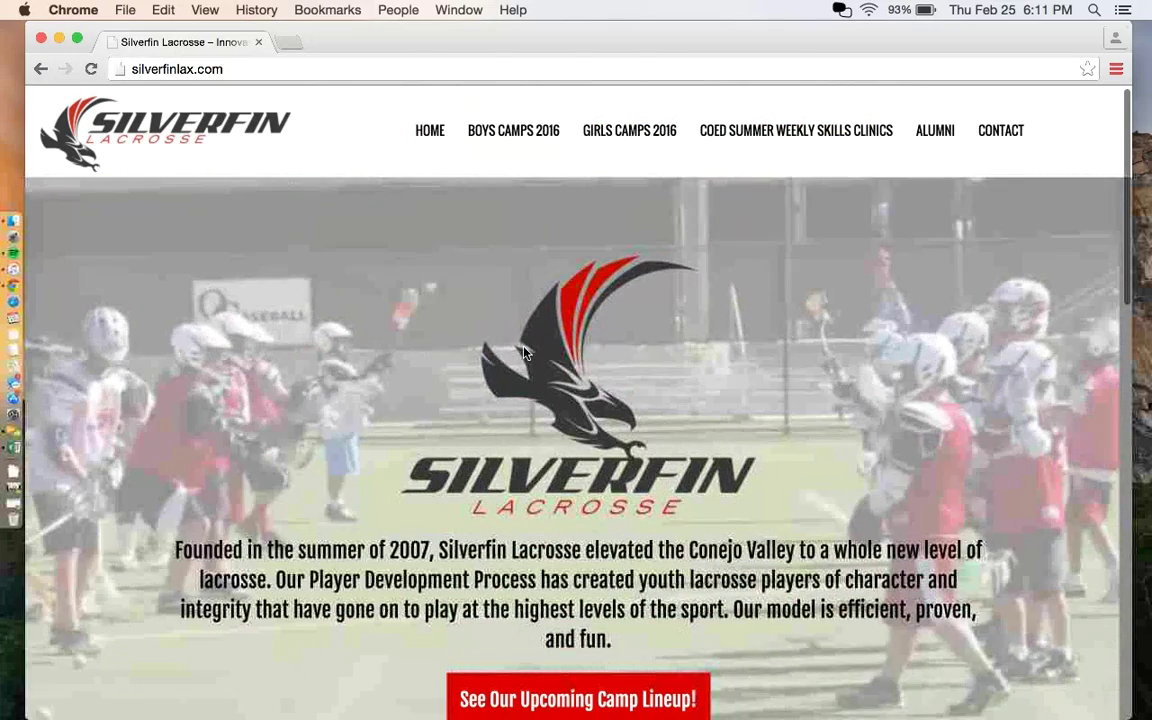
# Step: Examine the Silverfin Lacrosse homepage's sections, from the camp lineup banner and weekly practices promotion down to the Tweets and Instagram feeds
pyautogui.scroll(-3, 523, 351)
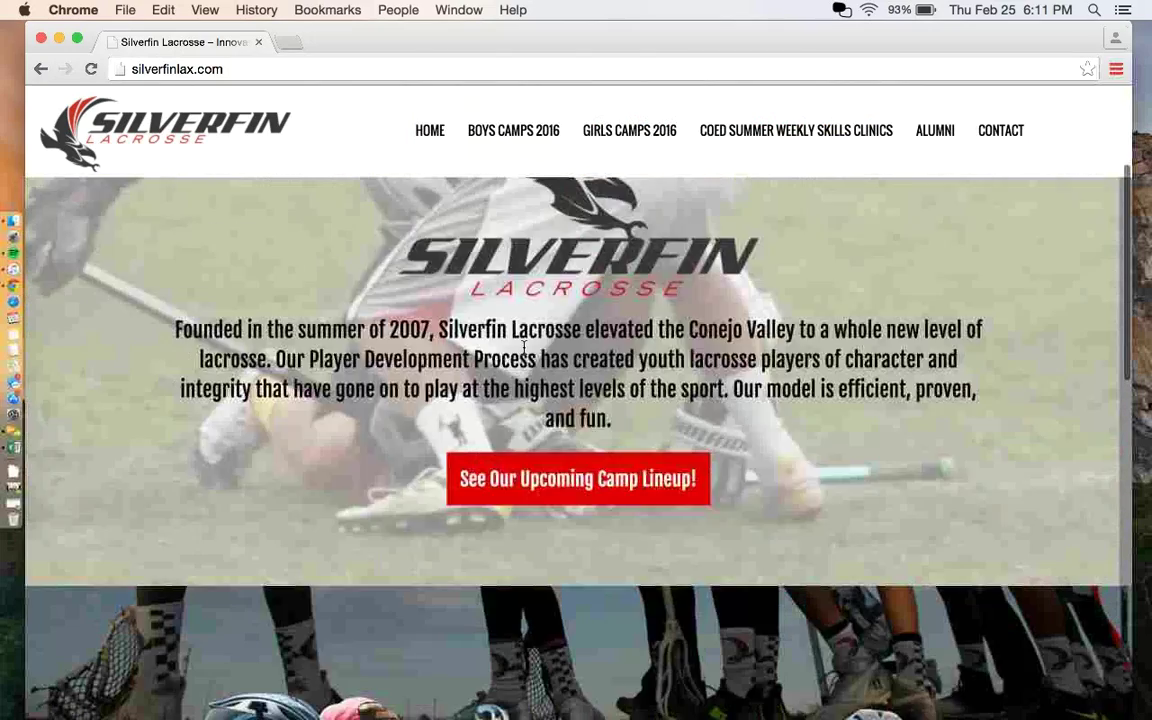
pyautogui.scroll(-3, 523, 347)
pyautogui.scroll(-3, 523, 347)
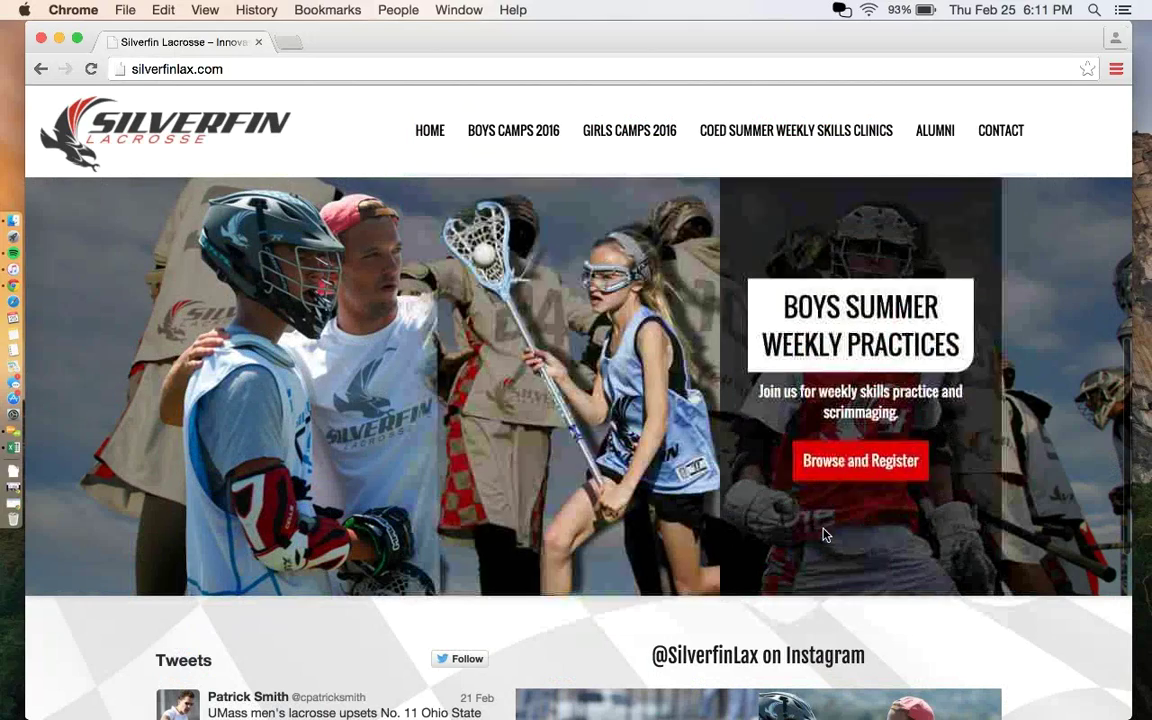
pyautogui.scroll(-1, 572, 542)
pyautogui.scroll(-2, 548, 540)
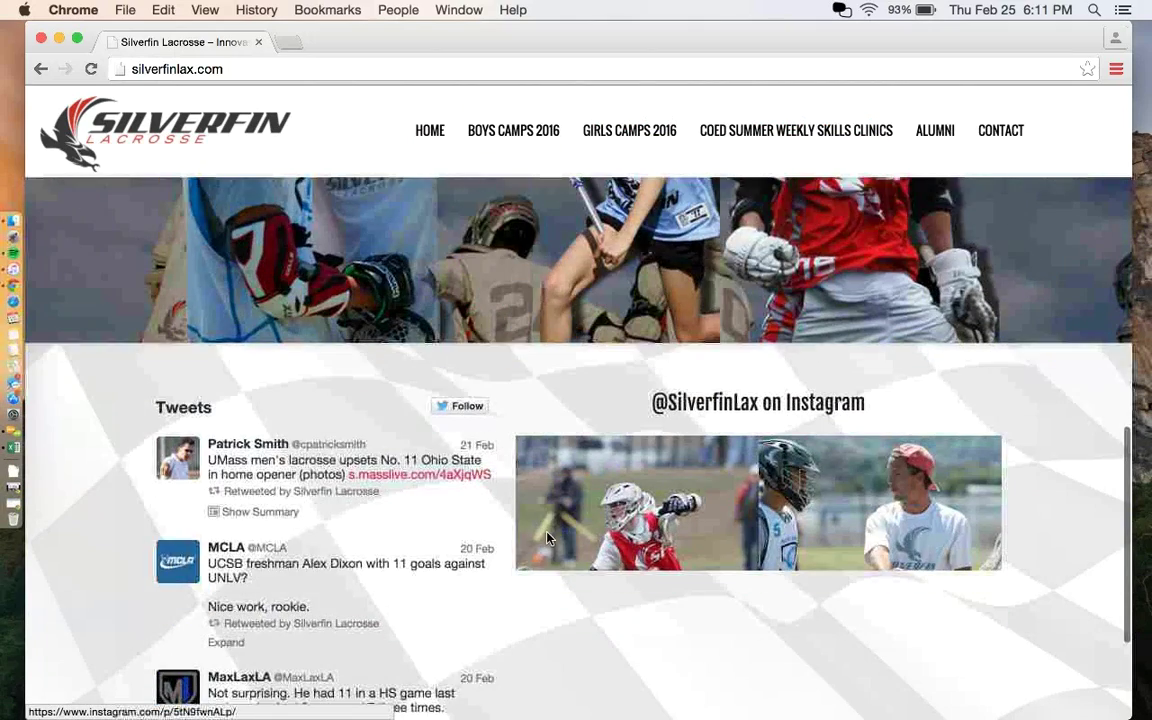
pyautogui.scroll(-3, 296, 422)
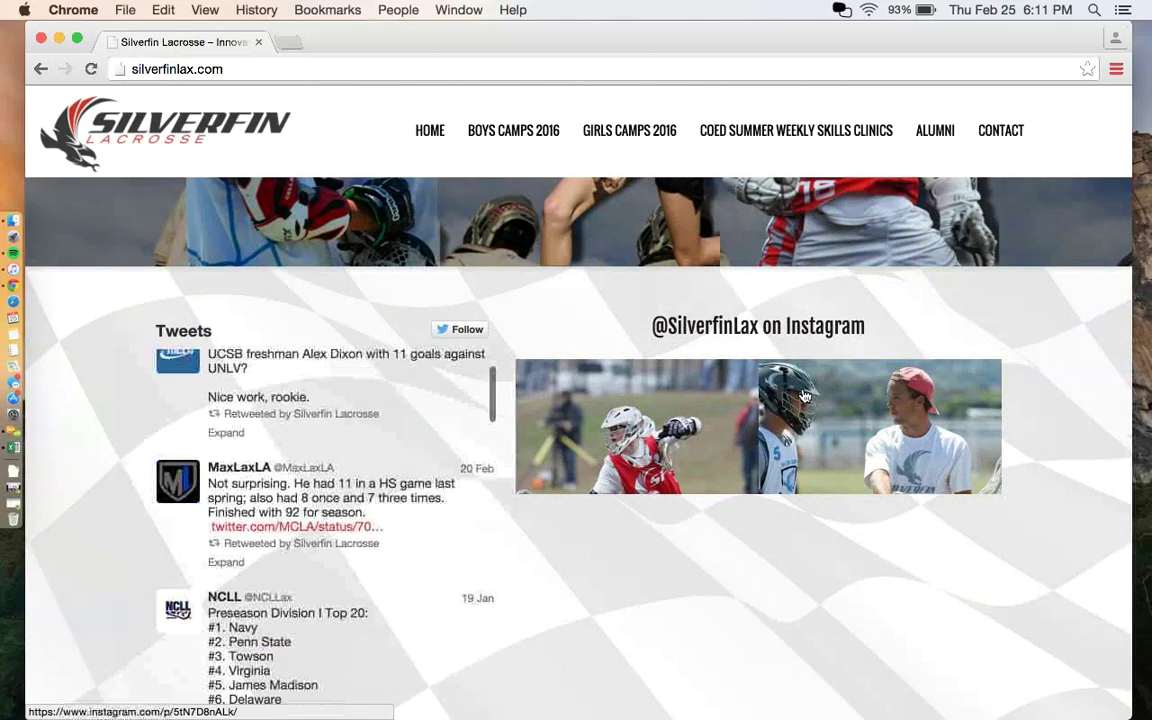
pyautogui.scroll(-3, 841, 450)
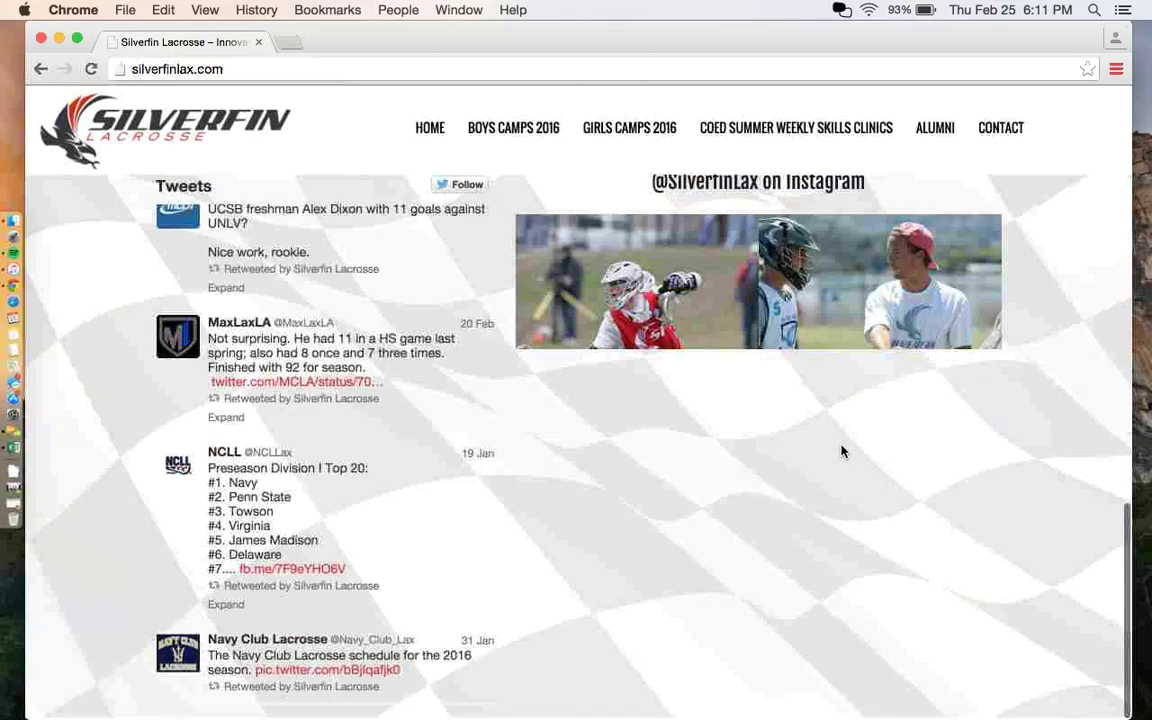
pyautogui.scroll(15, 404, 141)
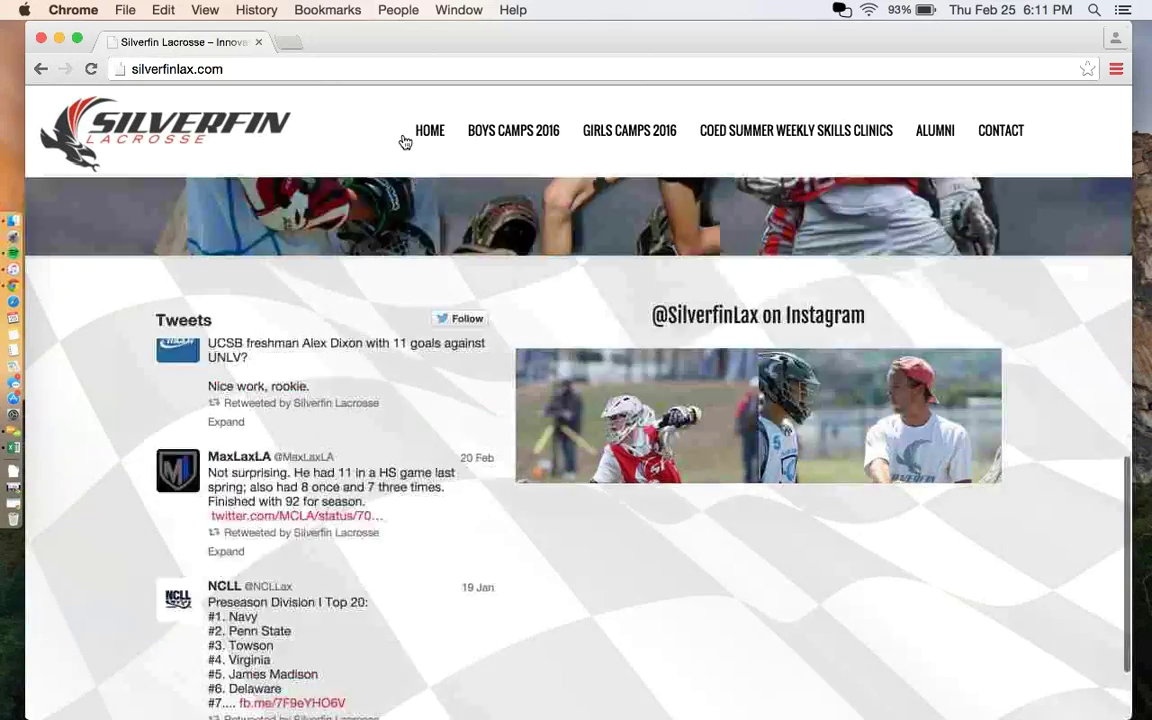
# Step: Open the Boys Camps 2016 page and review its description and embedded list of instructional camps
pyautogui.click(540, 133)
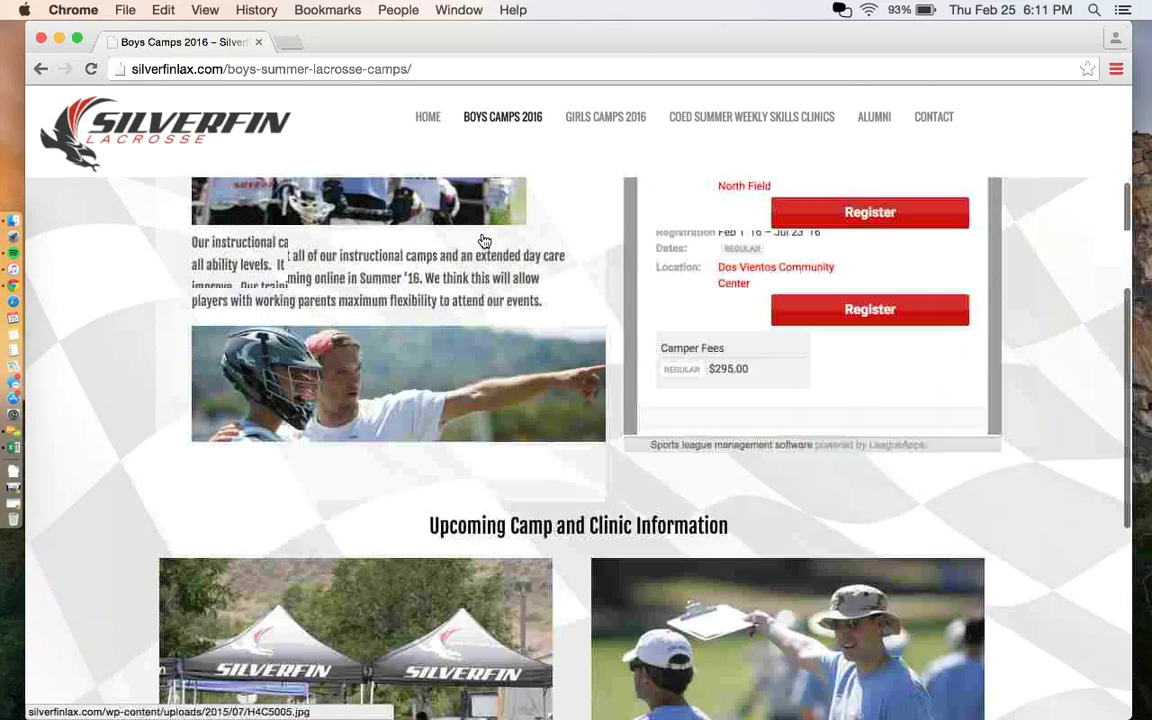
pyautogui.scroll(-4, 848, 272)
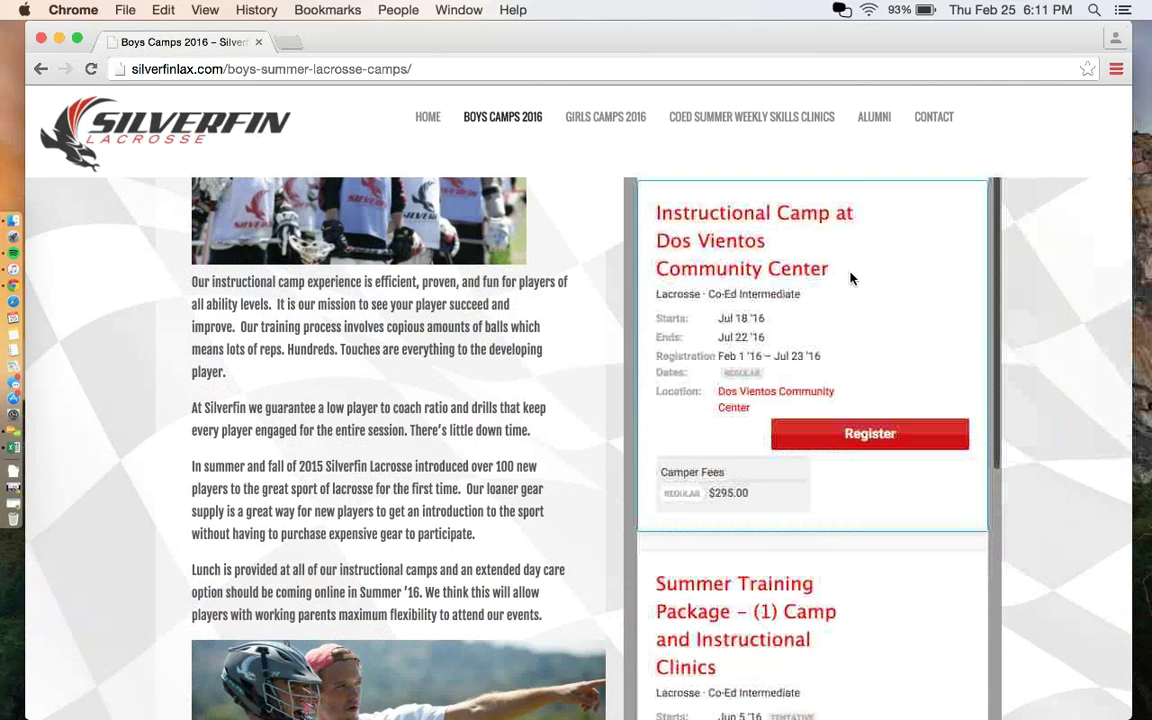
pyautogui.scroll(5, 850, 278)
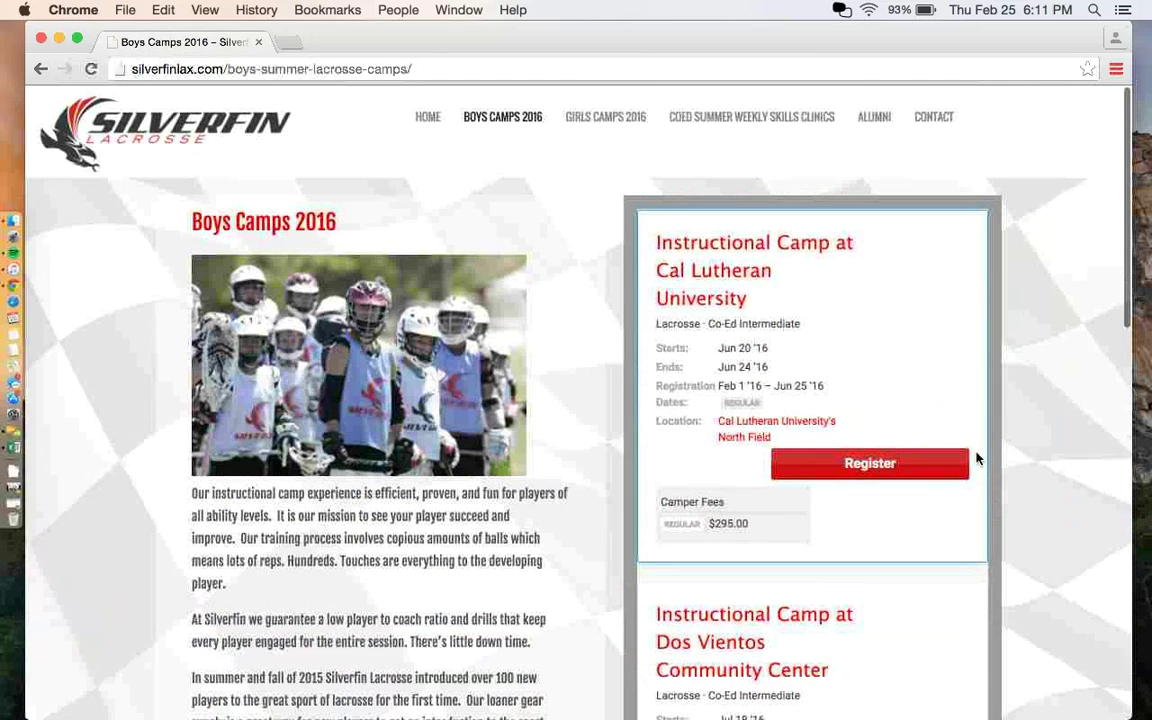
# Step: Open registration for the Cal Lutheran University instructional camp, inspect the branded signup page, and return to the Silverfin homepage
pyautogui.click(905, 476)
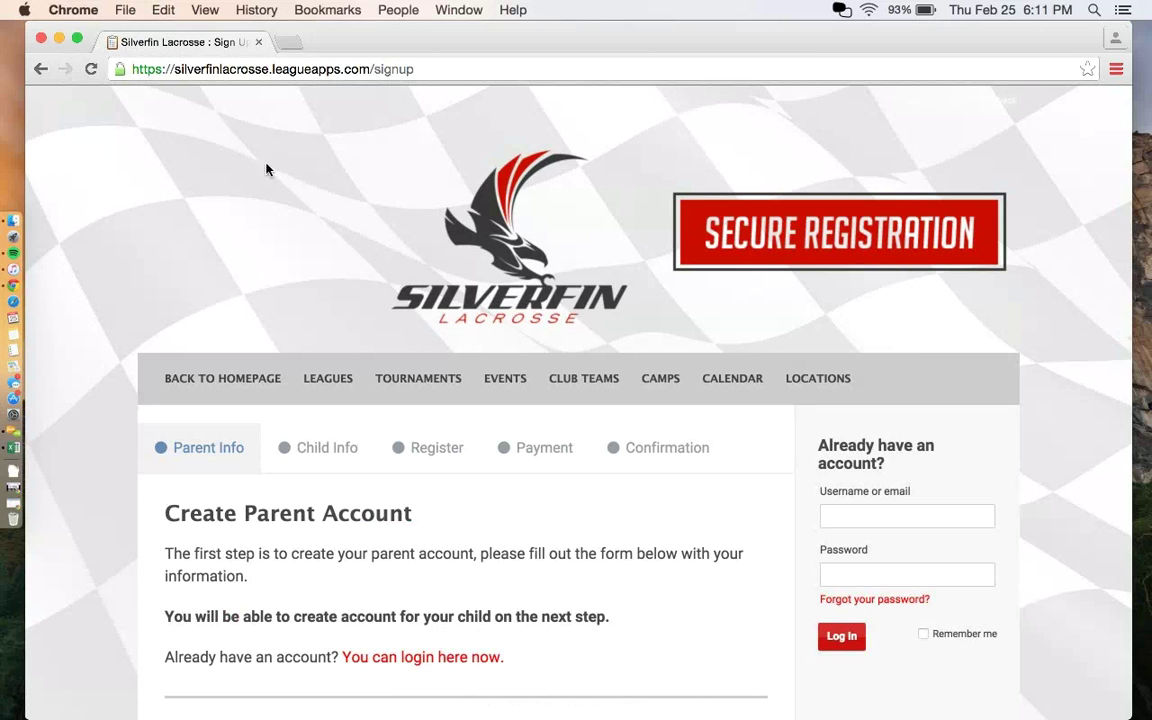
pyautogui.scroll(-2, 658, 404)
pyautogui.scroll(2, 658, 400)
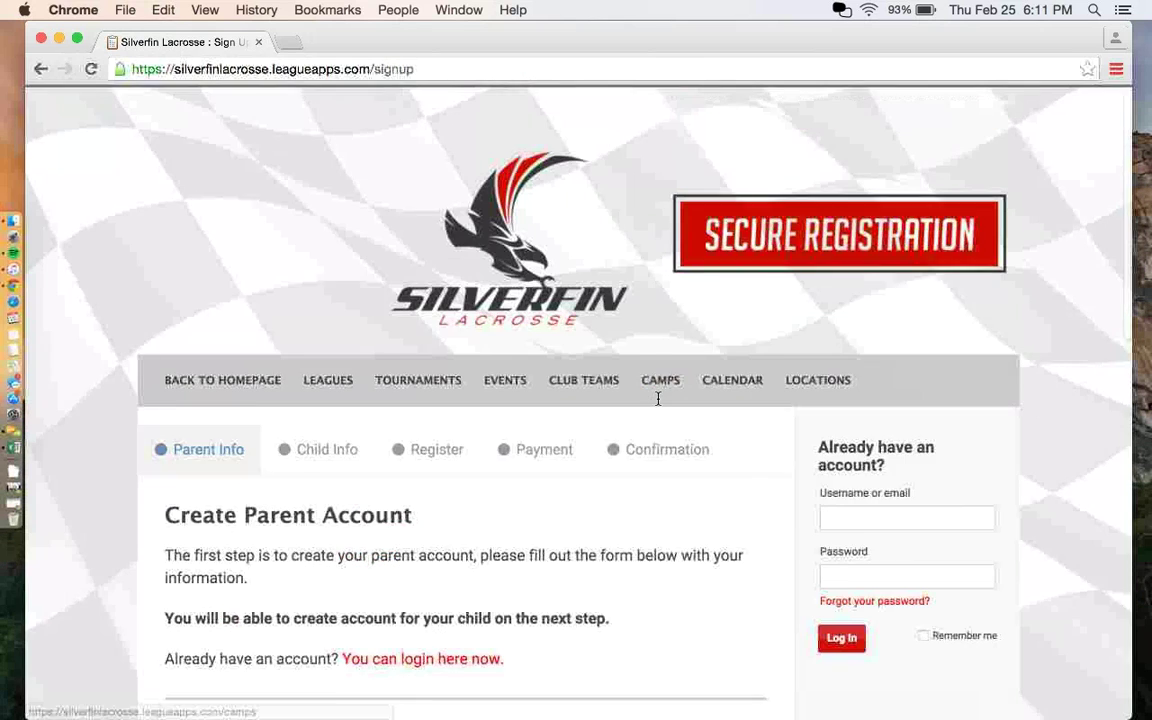
pyautogui.scroll(-2, 450, 330)
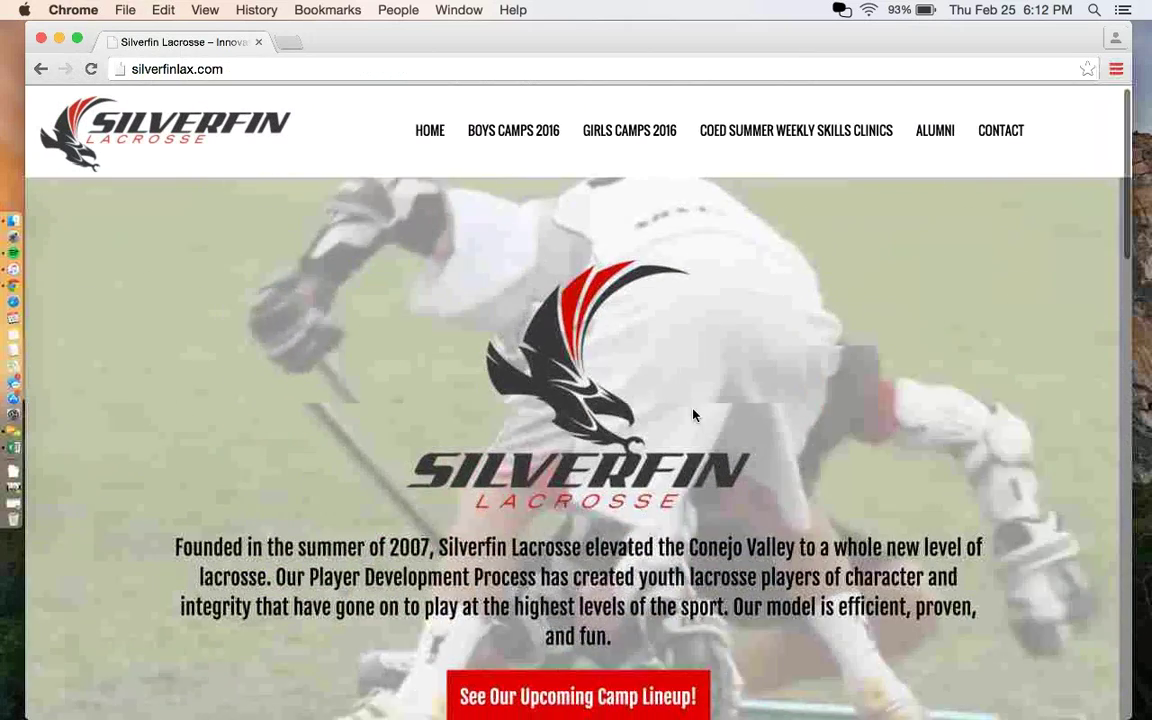
pyautogui.scroll(-3, 692, 413)
pyautogui.scroll(-2, 695, 424)
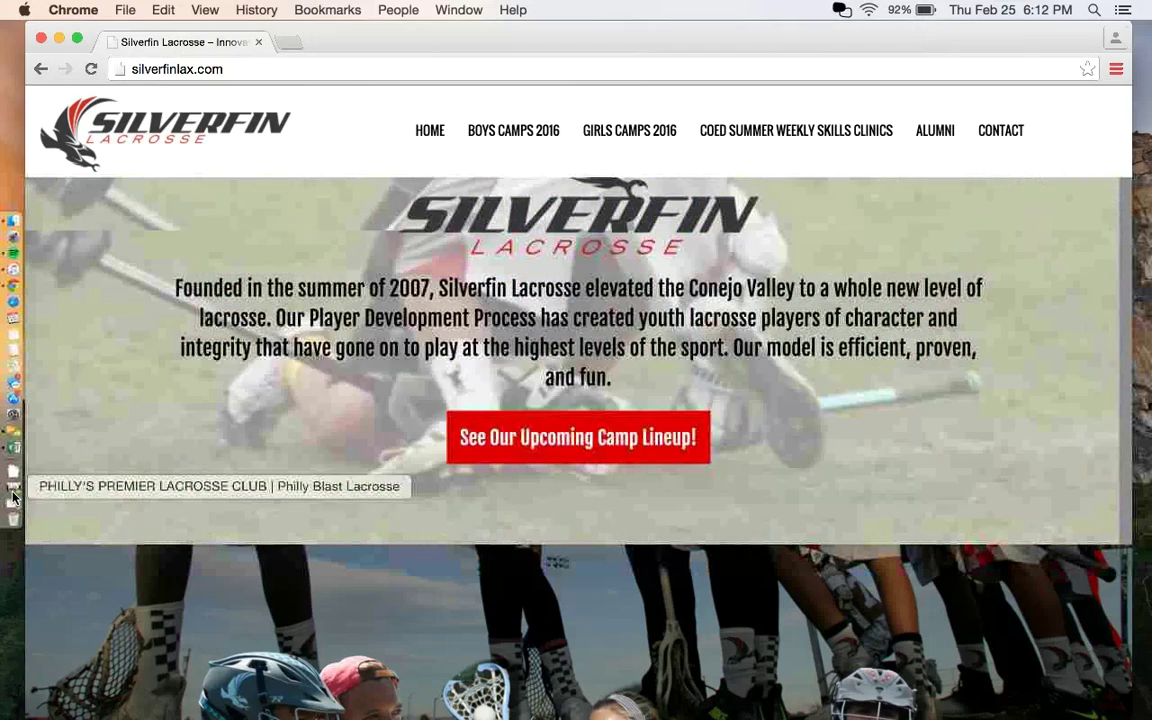
# Step: Switch to the phillyblastlacrosse.com window, align it at the top of the screen, and review the homepage slideshow and Training submenu
pyautogui.click(13, 494)
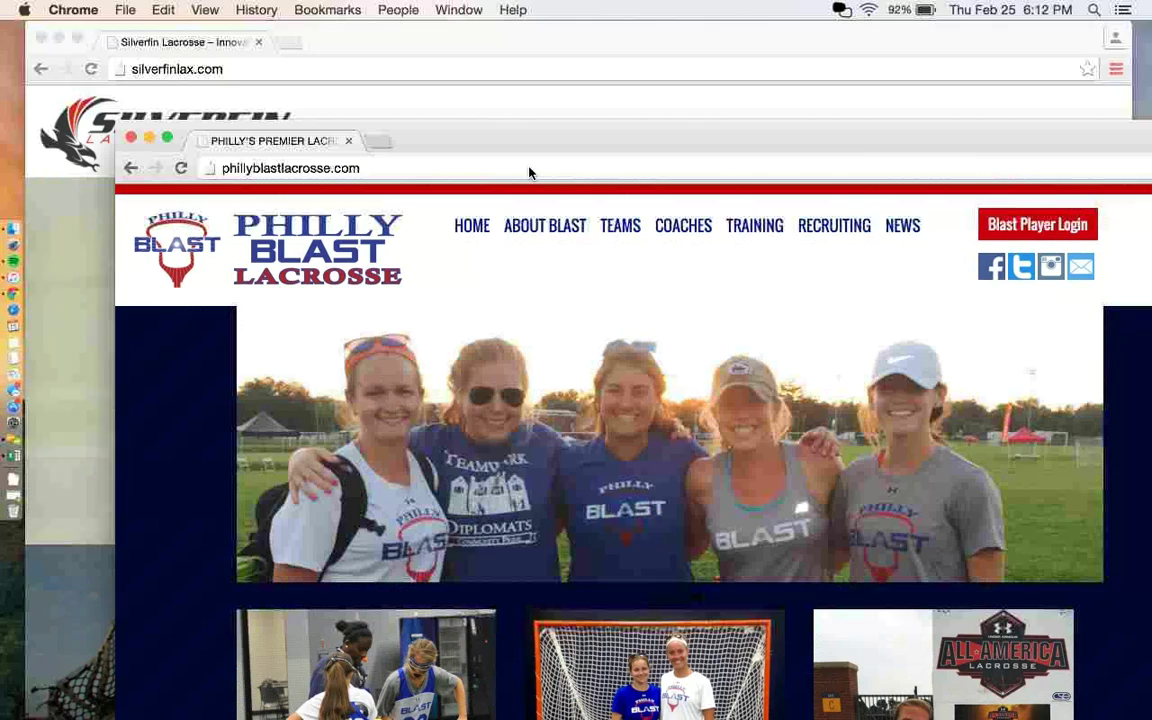
pyautogui.moveTo(509, 136); pyautogui.dragTo(424, 15)
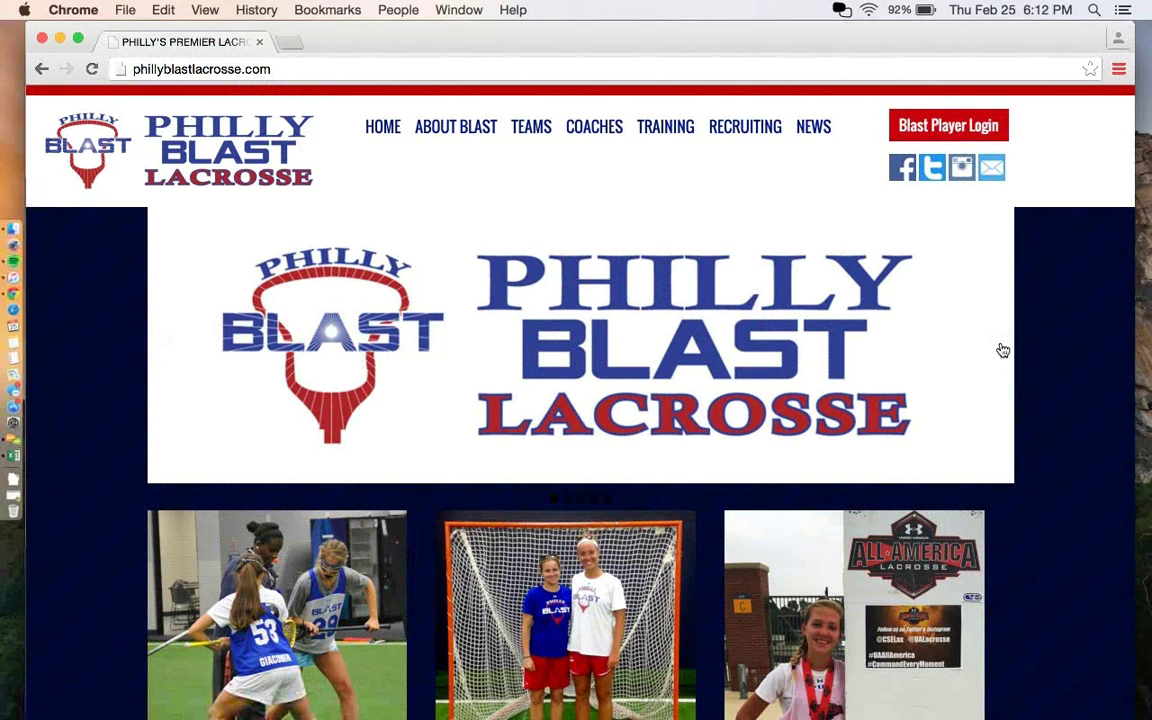
pyautogui.click(998, 340)
pyautogui.click(998, 342)
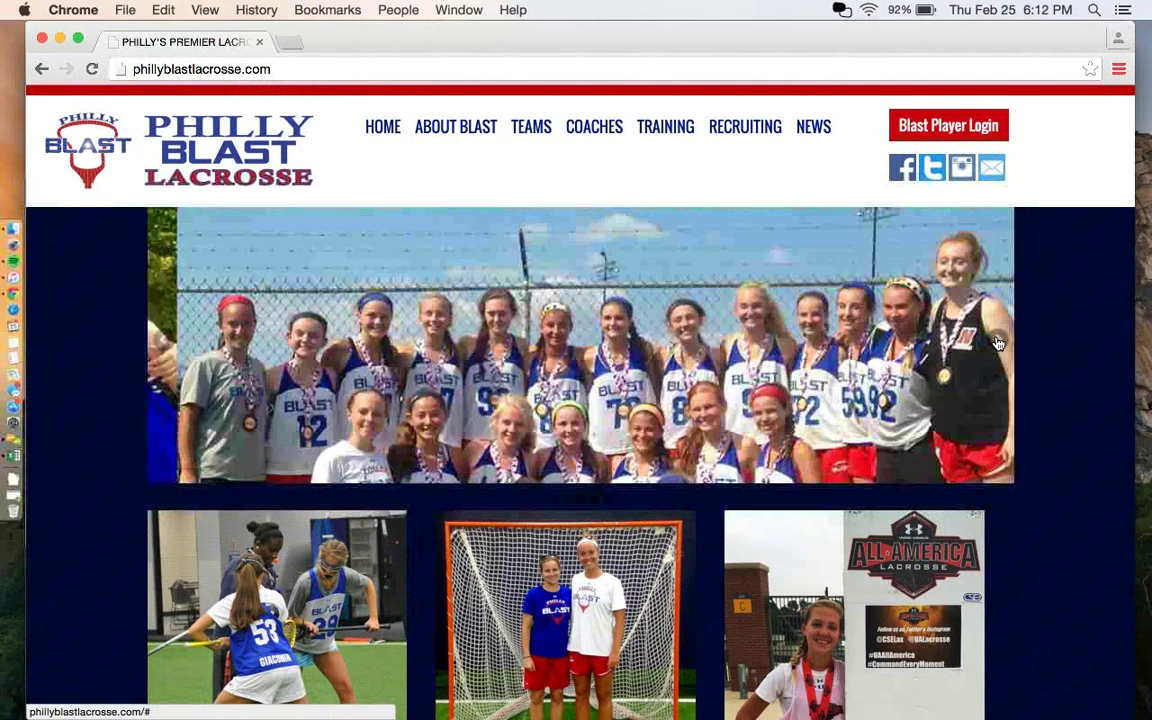
pyautogui.click(997, 342)
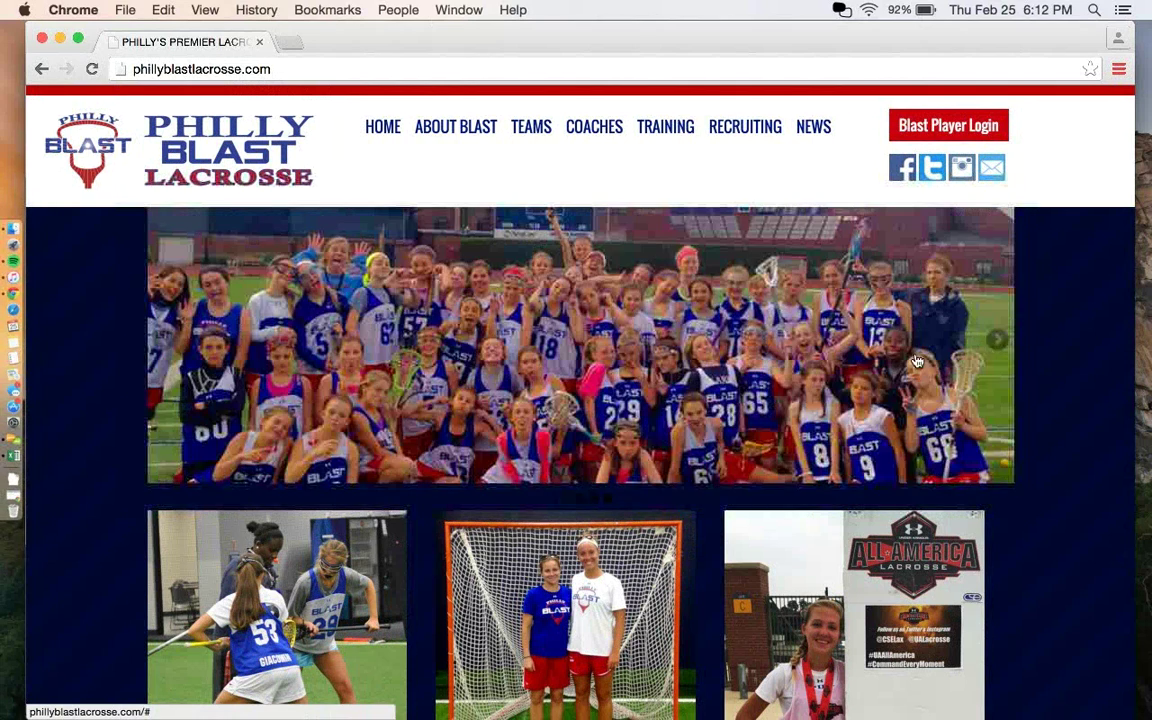
pyautogui.scroll(-3, 987, 395)
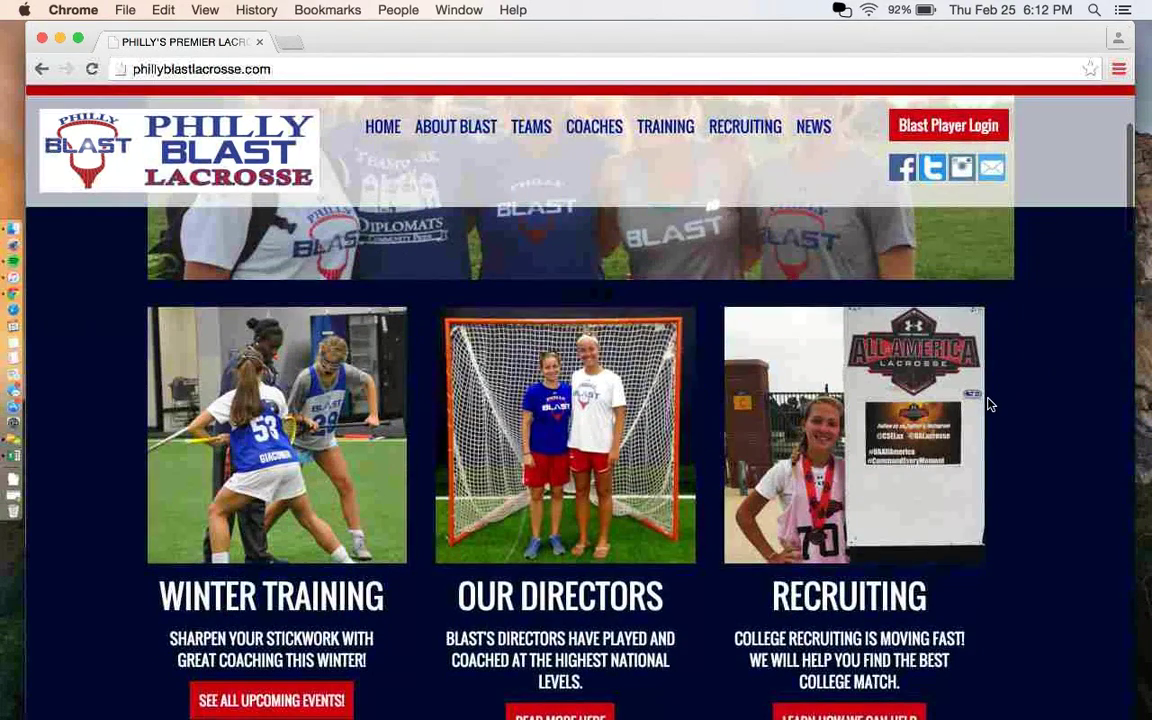
pyautogui.scroll(3, 501, 257)
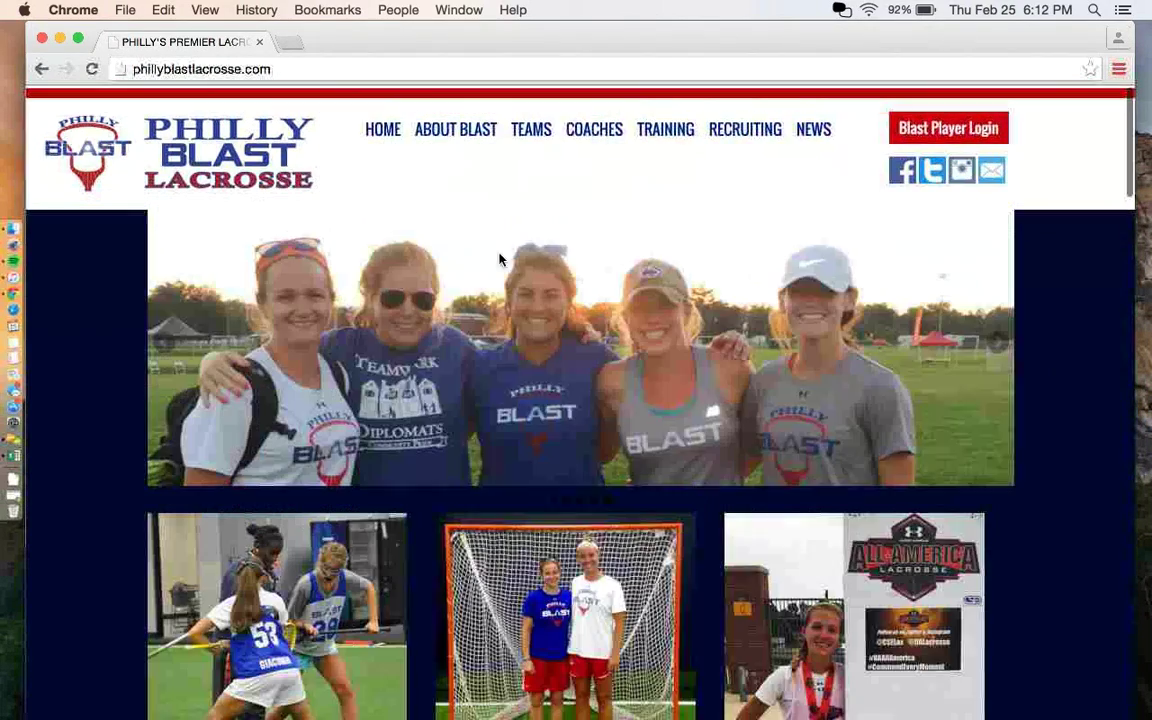
pyautogui.moveTo(689, 152)
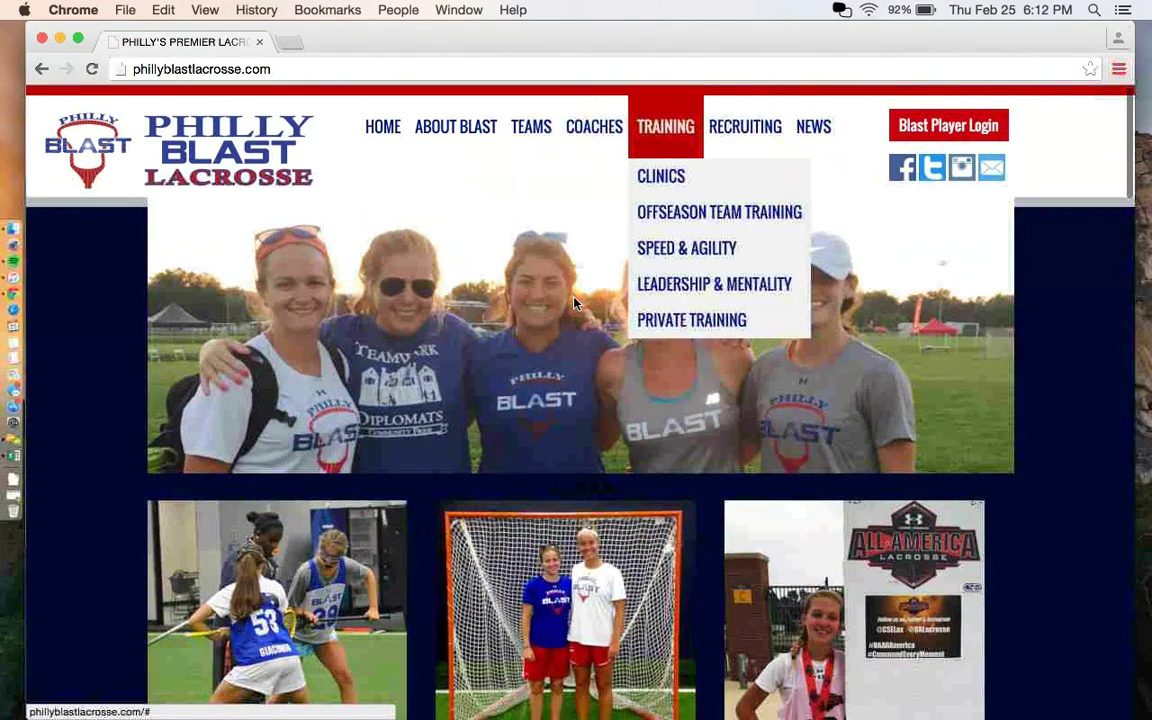
# Step: Examine the Philly Blast homepage's promotional blocks, the embedded Register Here program list, and the Blast News section
pyautogui.scroll(-5, 575, 303)
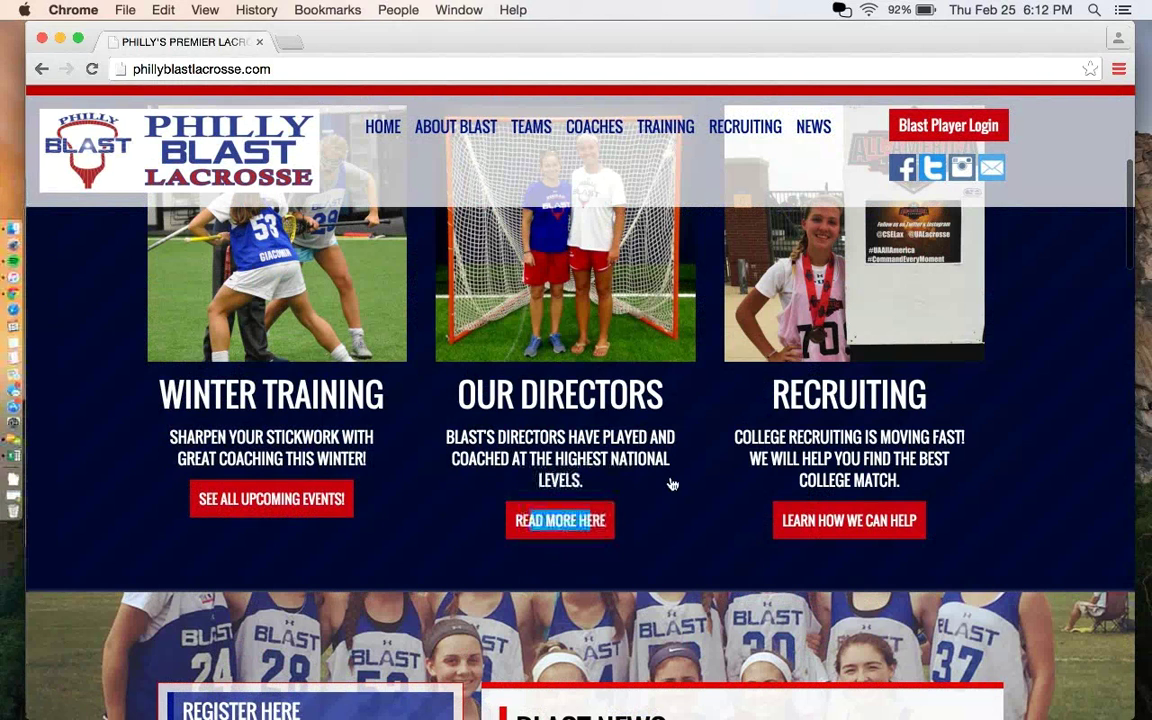
pyautogui.scroll(-2, 697, 489)
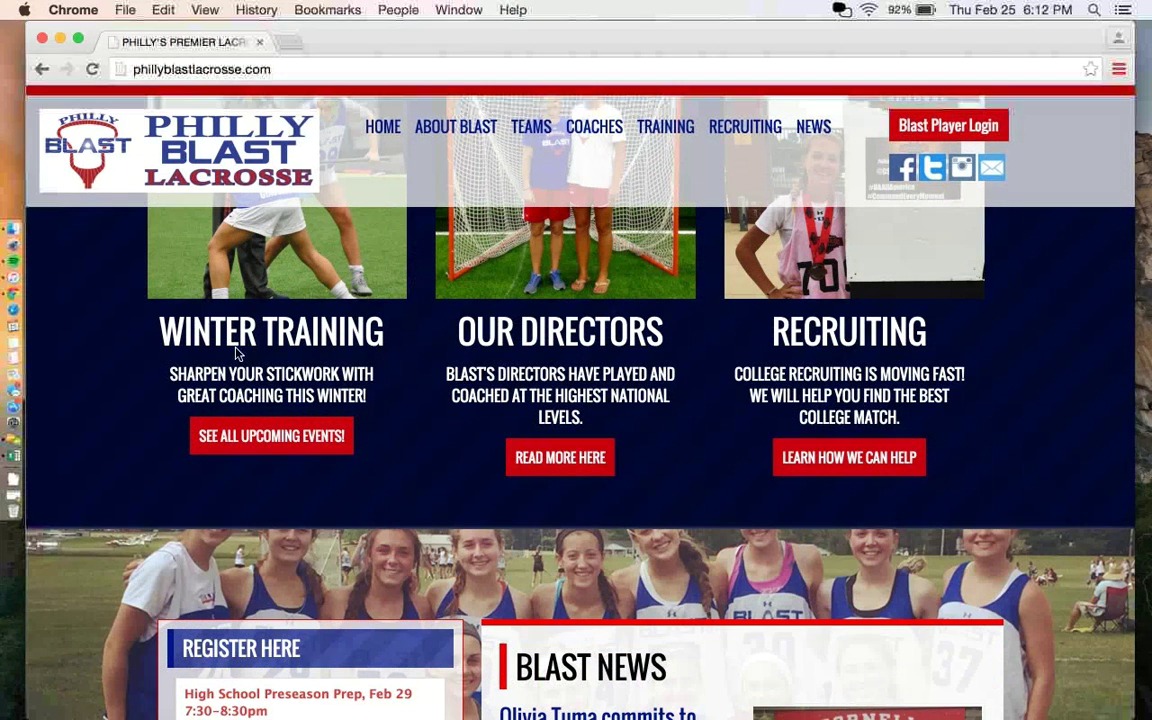
pyautogui.scroll(-5, 57, 342)
pyautogui.scroll(-5, 180, 320)
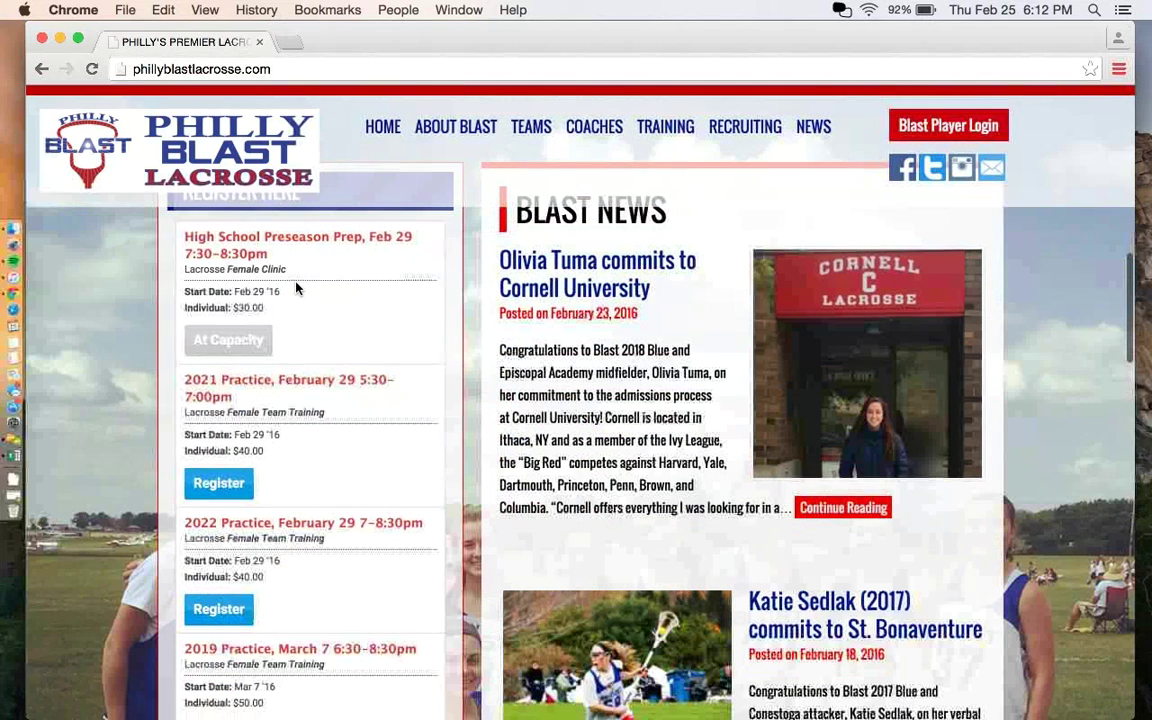
pyautogui.scroll(-10, 296, 288)
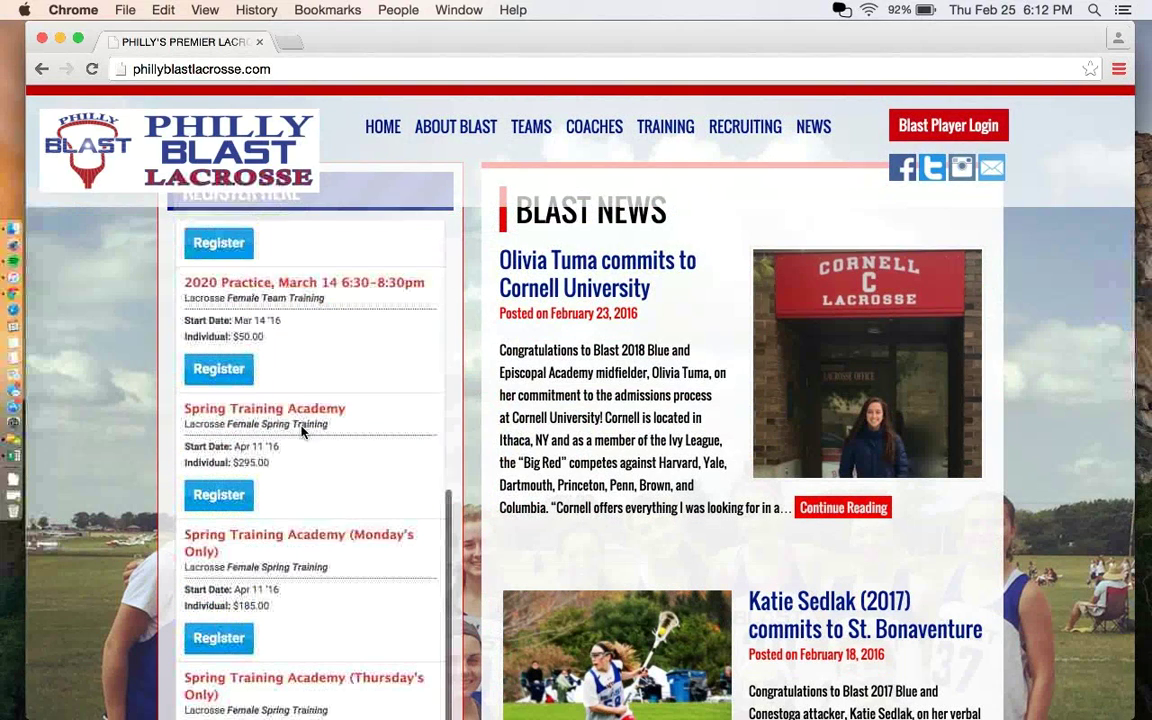
pyautogui.scroll(-2, 303, 430)
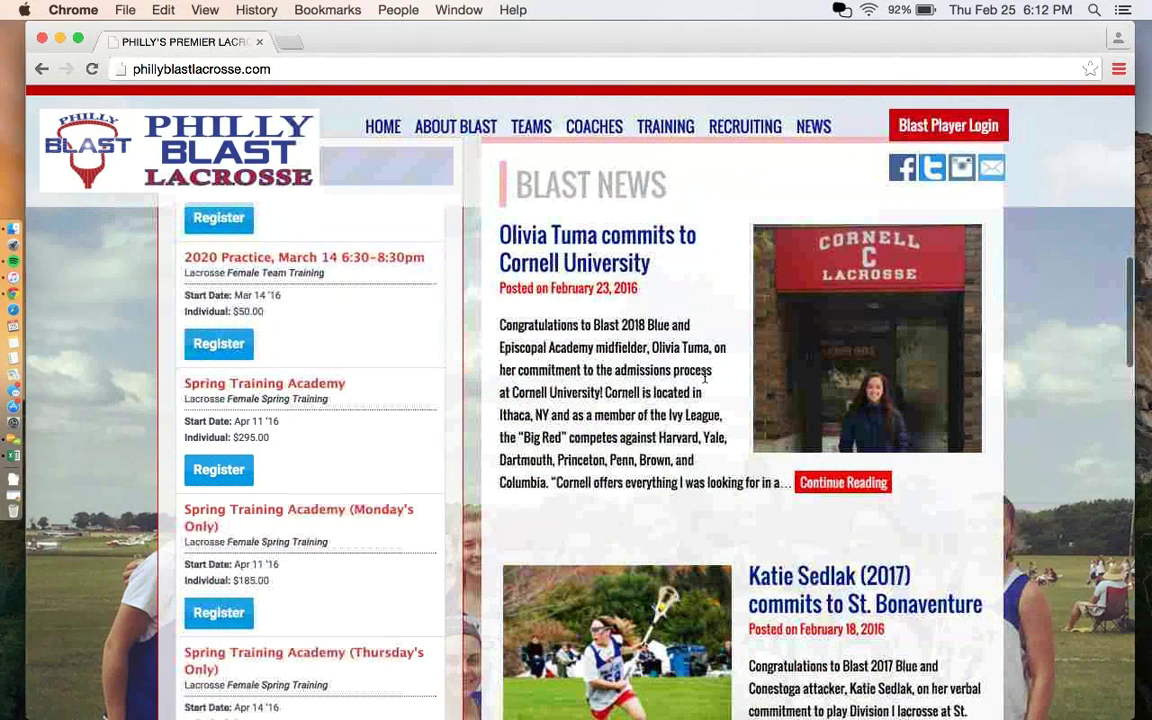
pyautogui.scroll(-3, 706, 367)
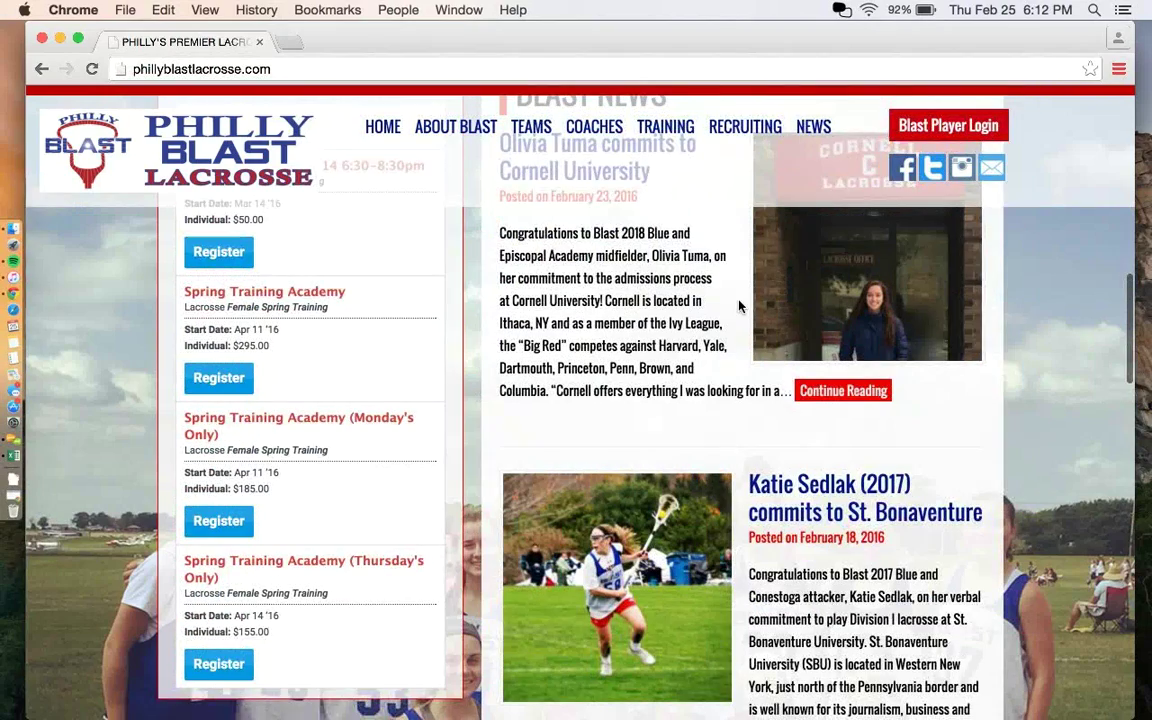
# Step: Review the rest of the Philly Blast homepage, including the remaining news, the Tweets and Instagram feeds, and the footer links
pyautogui.scroll(-15, 740, 306)
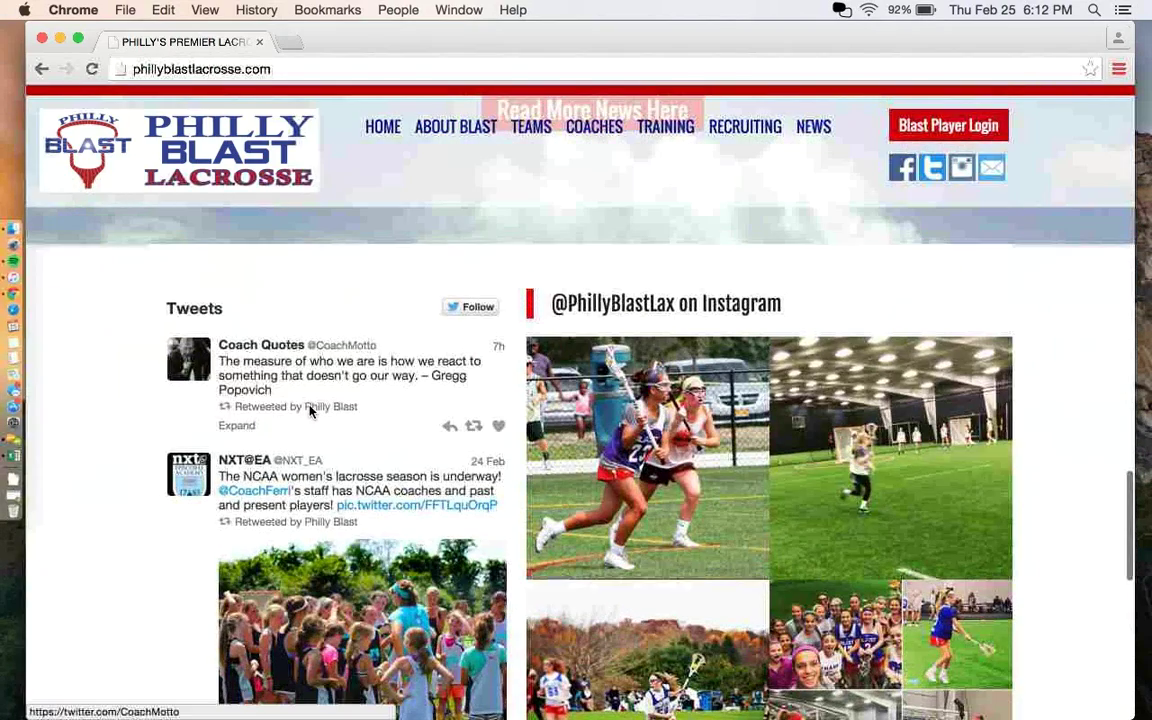
pyautogui.scroll(15, 327, 450)
pyautogui.scroll(-4, 326, 451)
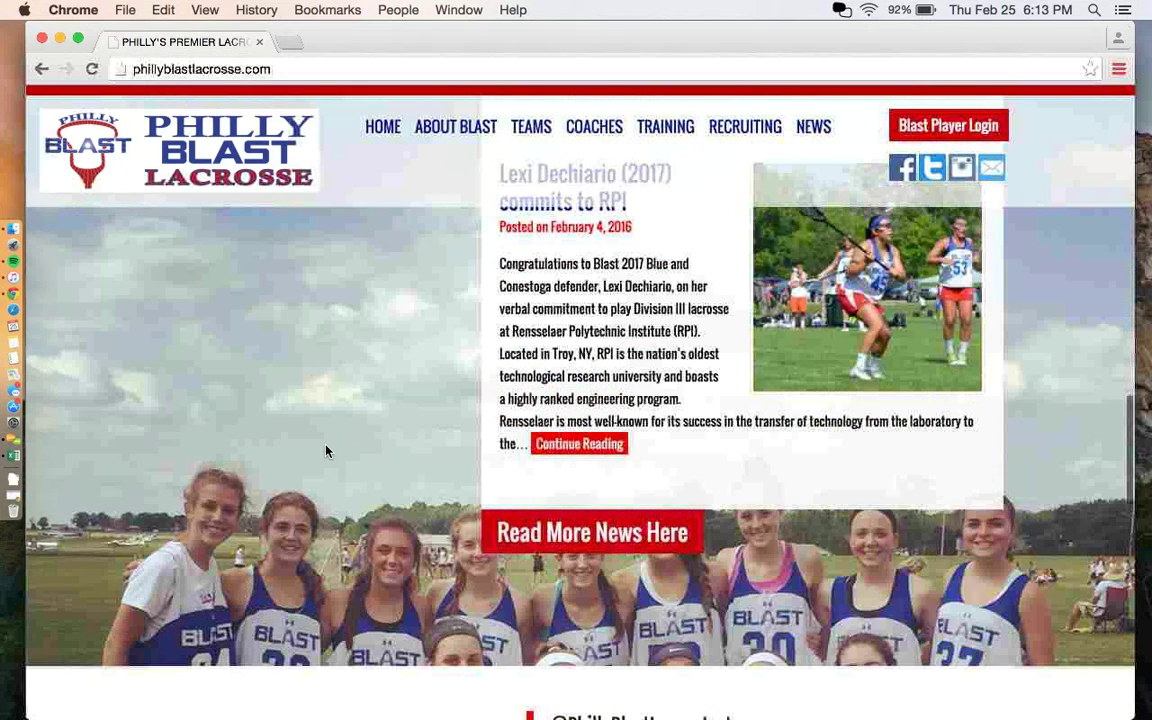
pyautogui.scroll(-5, 326, 451)
pyautogui.scroll(-2, 340, 520)
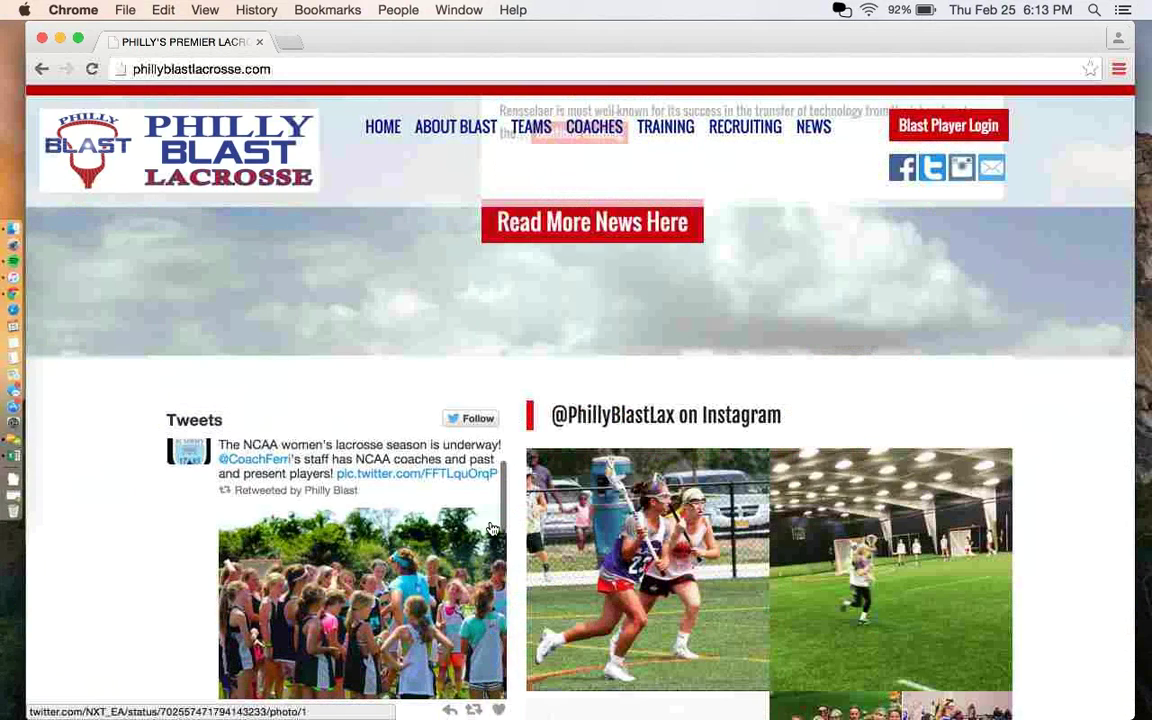
pyautogui.scroll(-3, 773, 506)
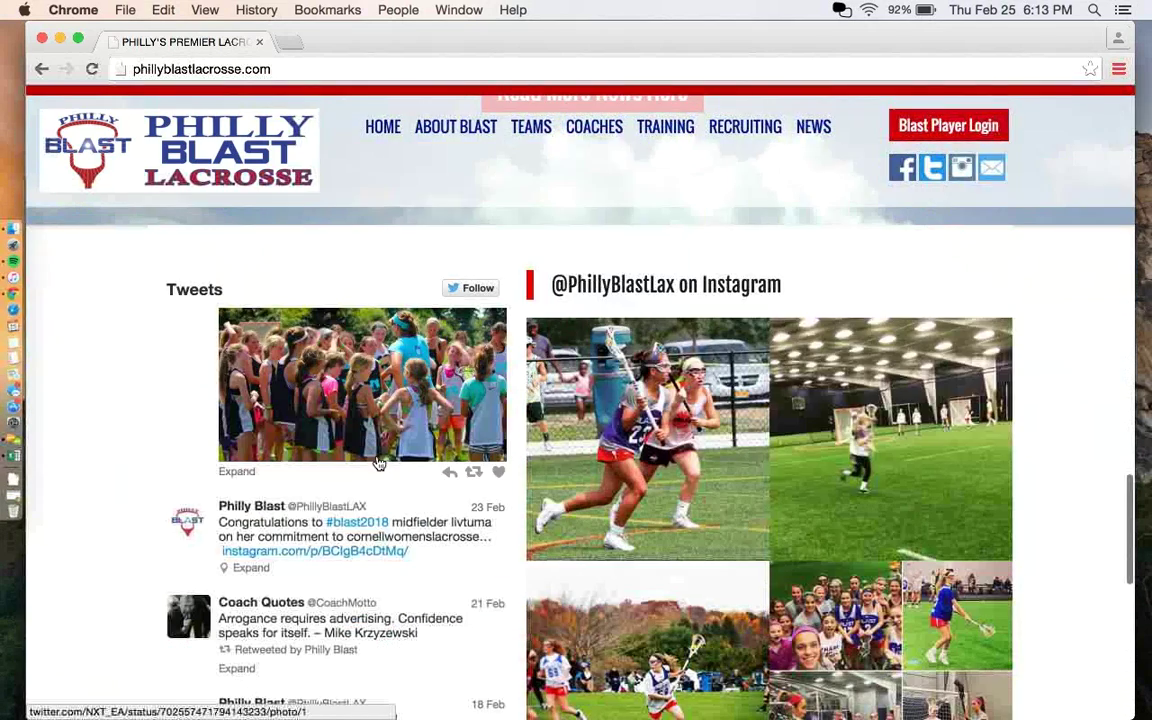
pyautogui.scroll(-3, 318, 397)
pyautogui.scroll(-10, 318, 397)
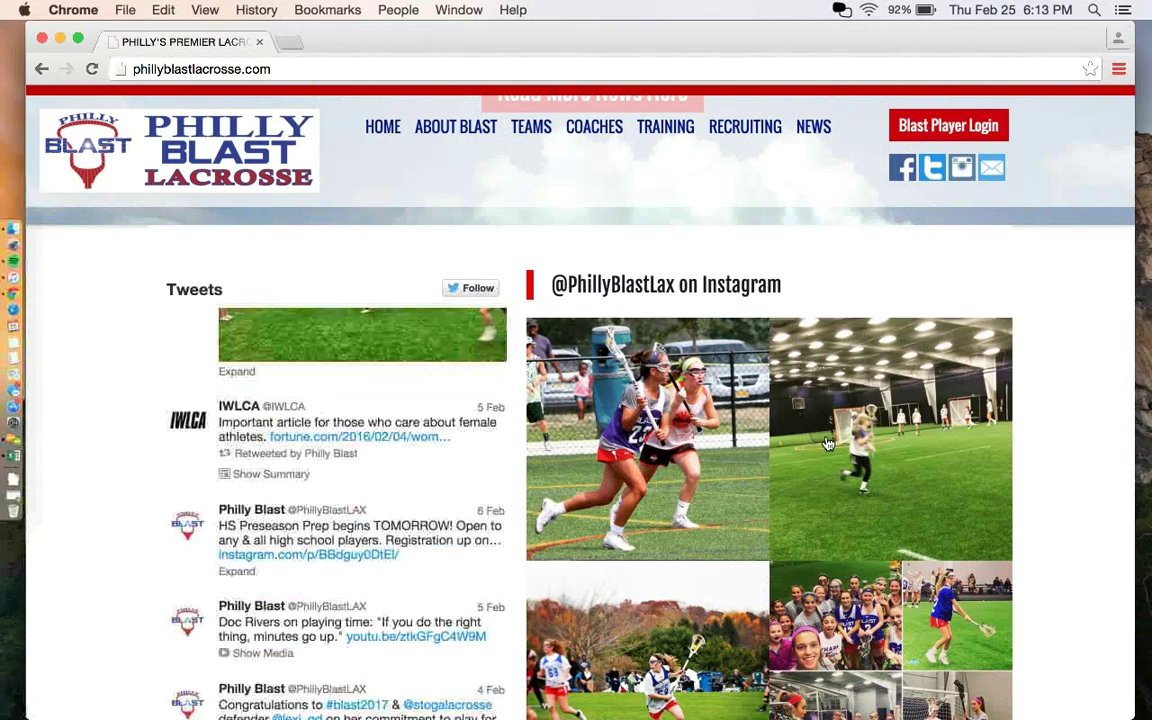
pyautogui.scroll(-5, 828, 443)
pyautogui.scroll(-5, 828, 443)
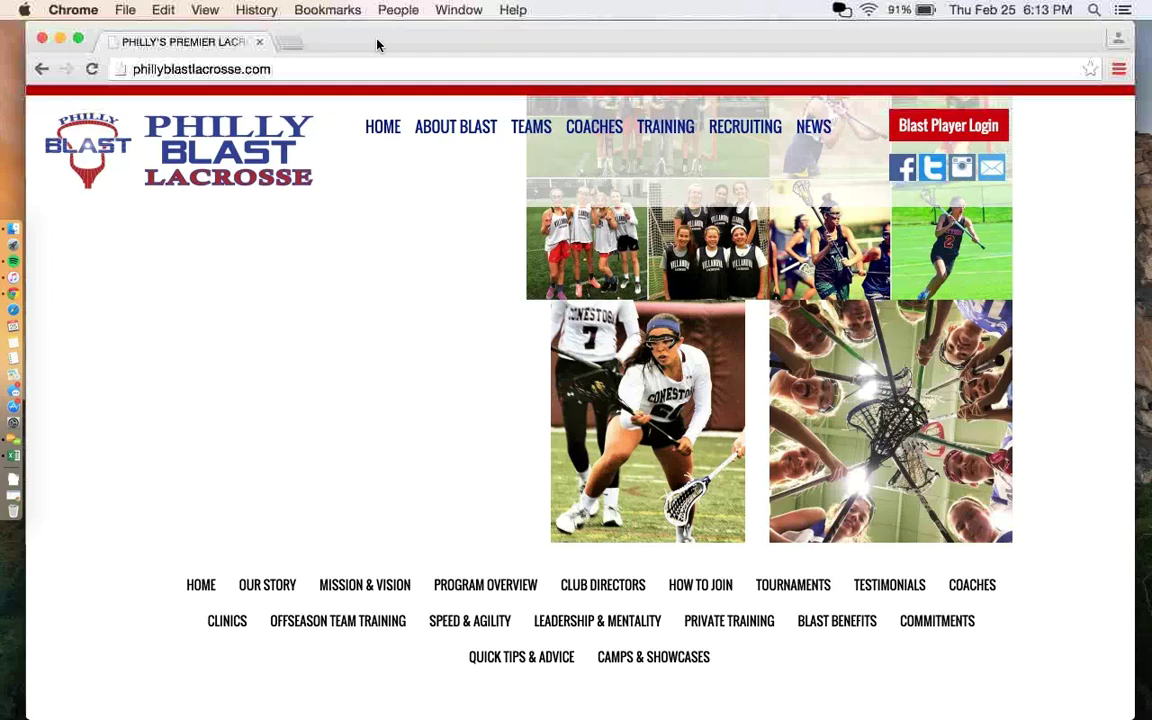
# Step: Move the Philly Blast window aside, bring the Silverfin Lacrosse window to the front, and show the Girls Camps 2016 submenu
pyautogui.moveTo(332, 36)
pyautogui.mouseDown()
pyautogui.moveTo(362, 44)
pyautogui.moveTo(337, 36)
pyautogui.mouseUp()
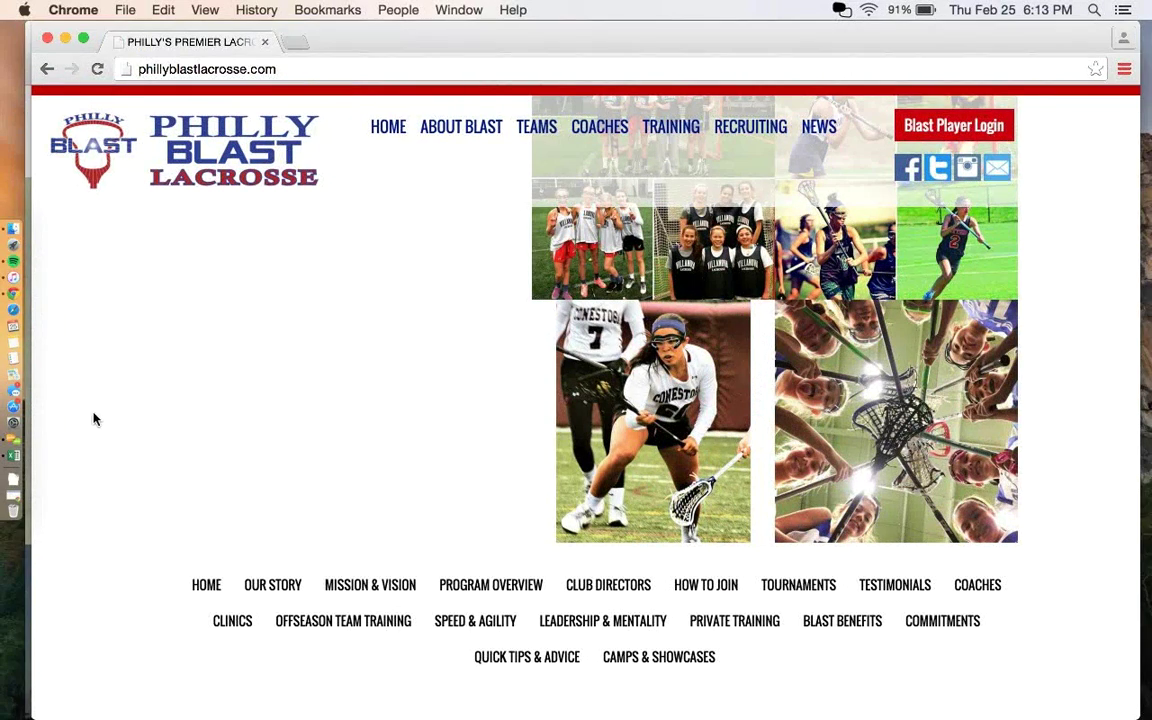
pyautogui.click(398, 10)
pyautogui.click(597, 55)
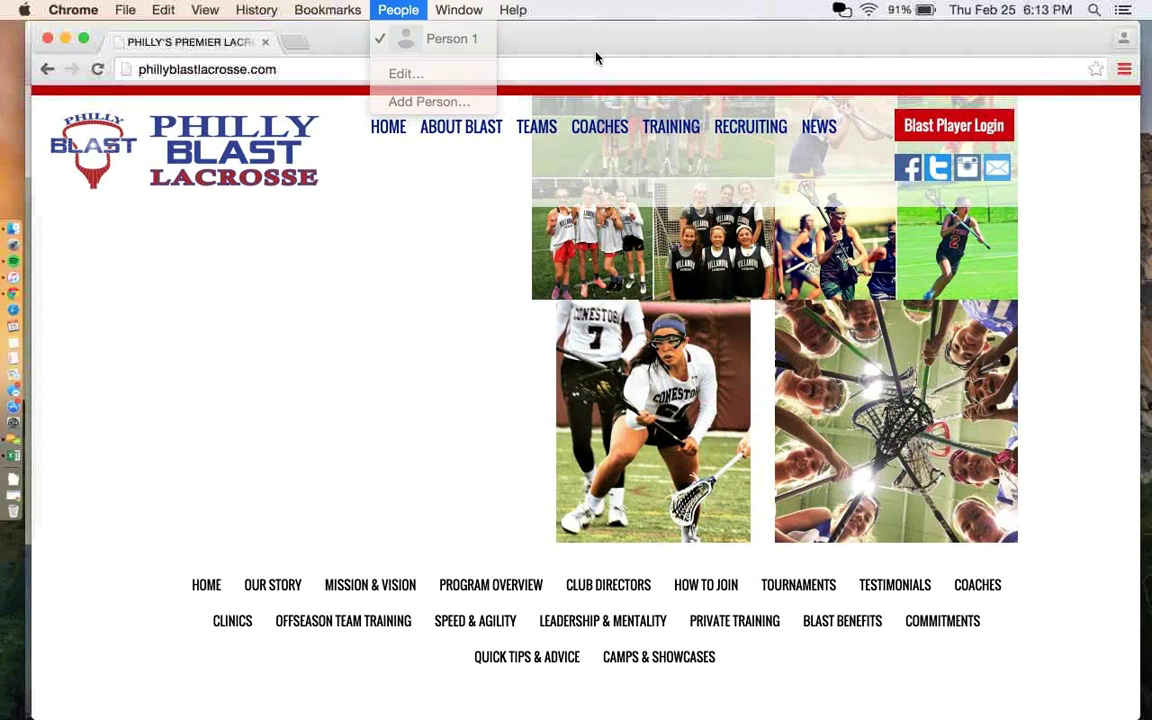
pyautogui.moveTo(640, 47); pyautogui.dragTo(607, 80)
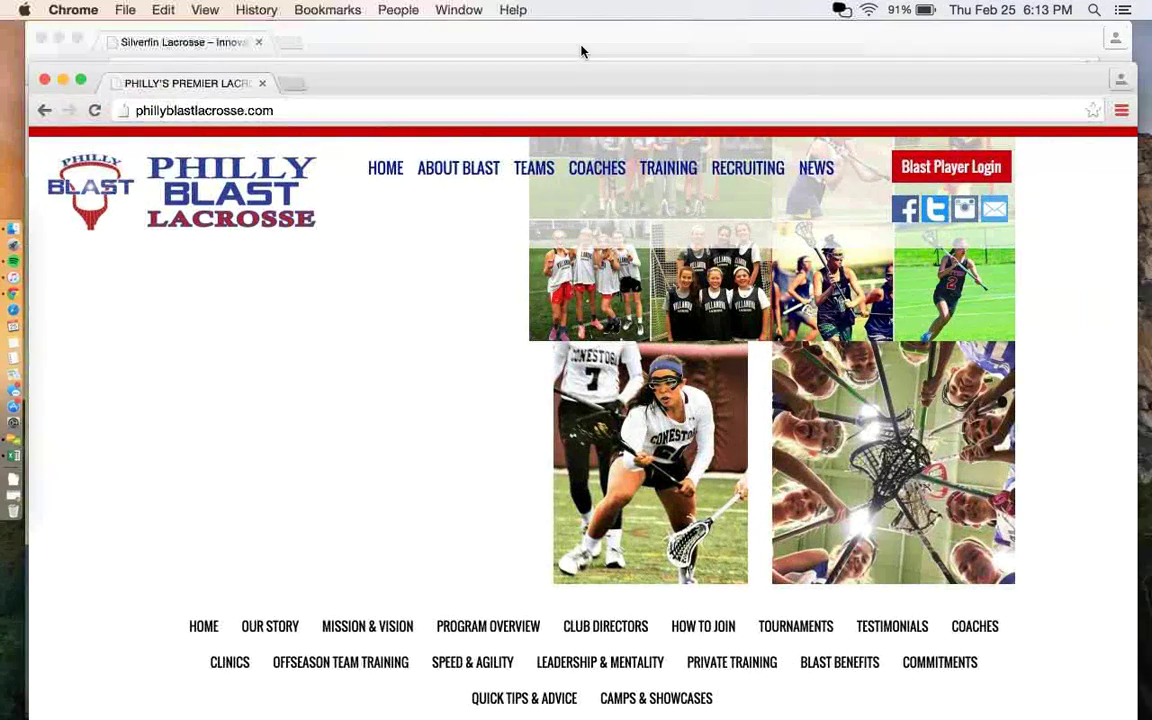
pyautogui.click(581, 49)
pyautogui.moveTo(539, 40)
pyautogui.mouseDown()
pyautogui.moveTo(543, 51)
pyautogui.moveTo(538, 37)
pyautogui.moveTo(555, 33)
pyautogui.mouseUp()
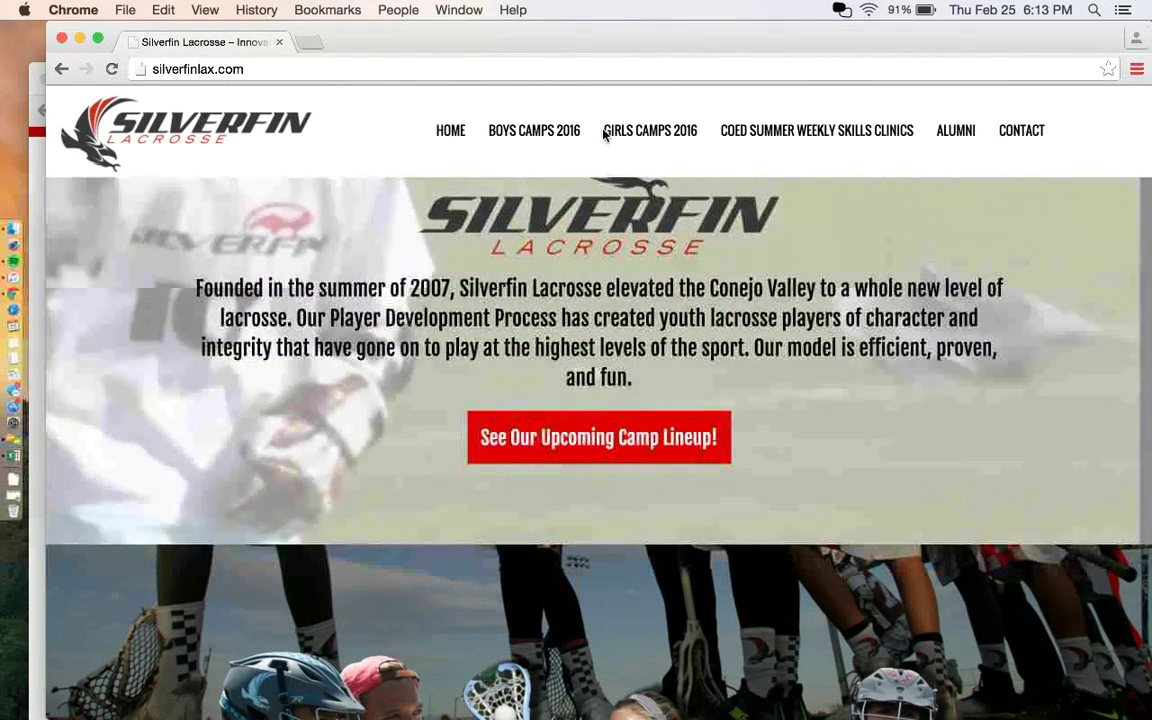
pyautogui.moveTo(649, 160)
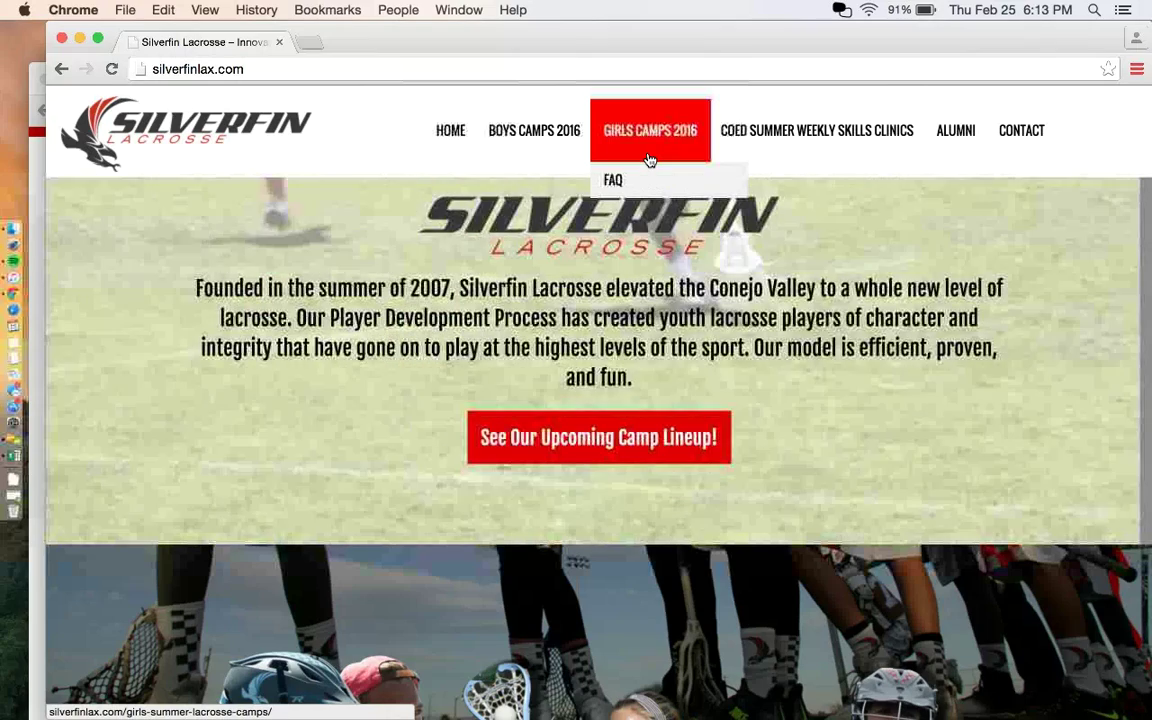